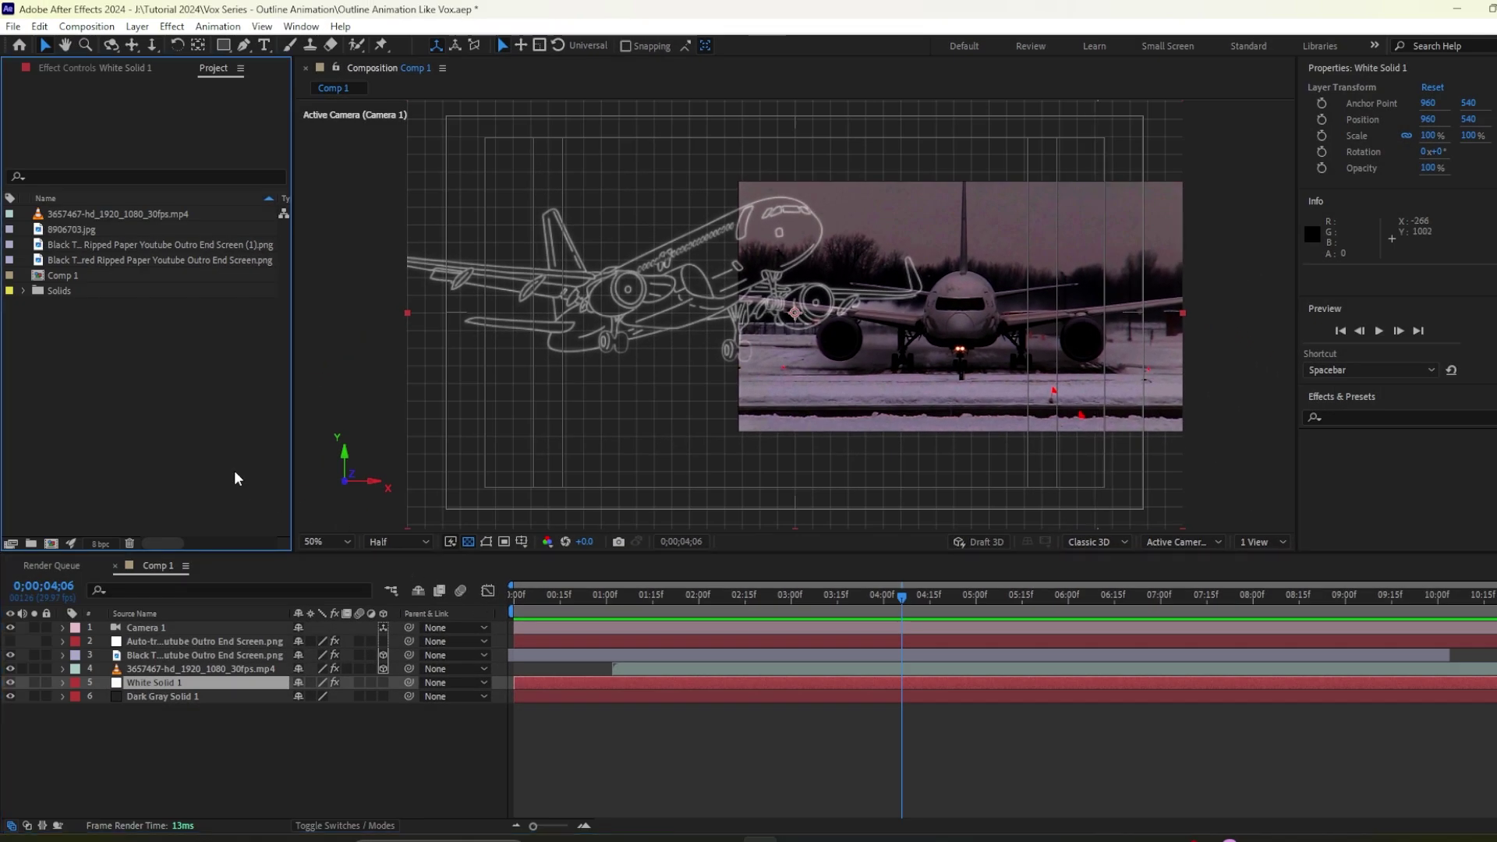
Create a new 1920×1080 composition named Rocket
click(50, 545)
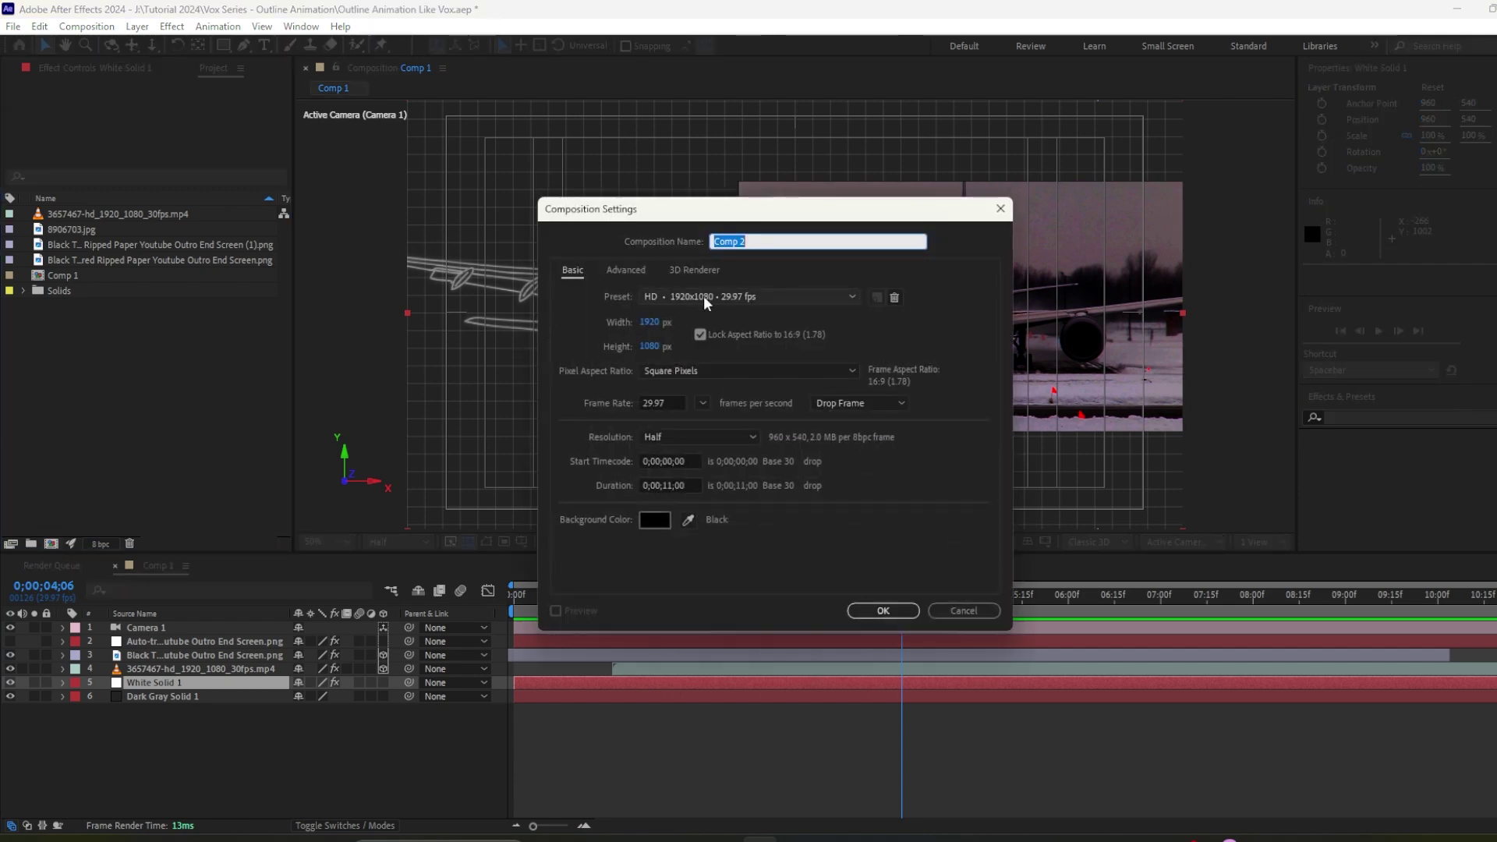
text(Rocket)
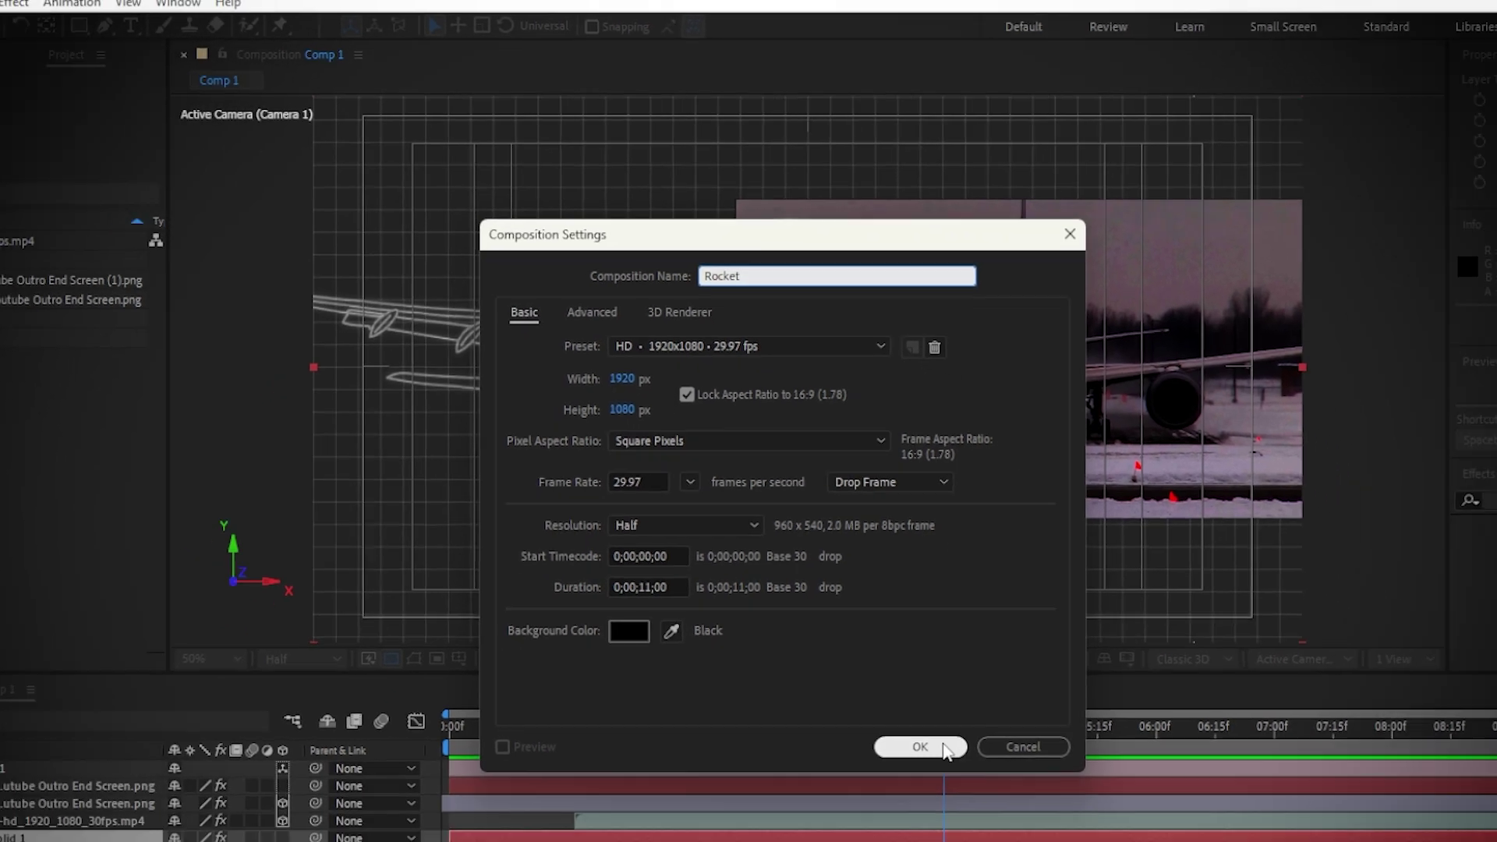
click(941, 823)
Add a full-size solid coloured dark gray 151515
key(ctrl+y)
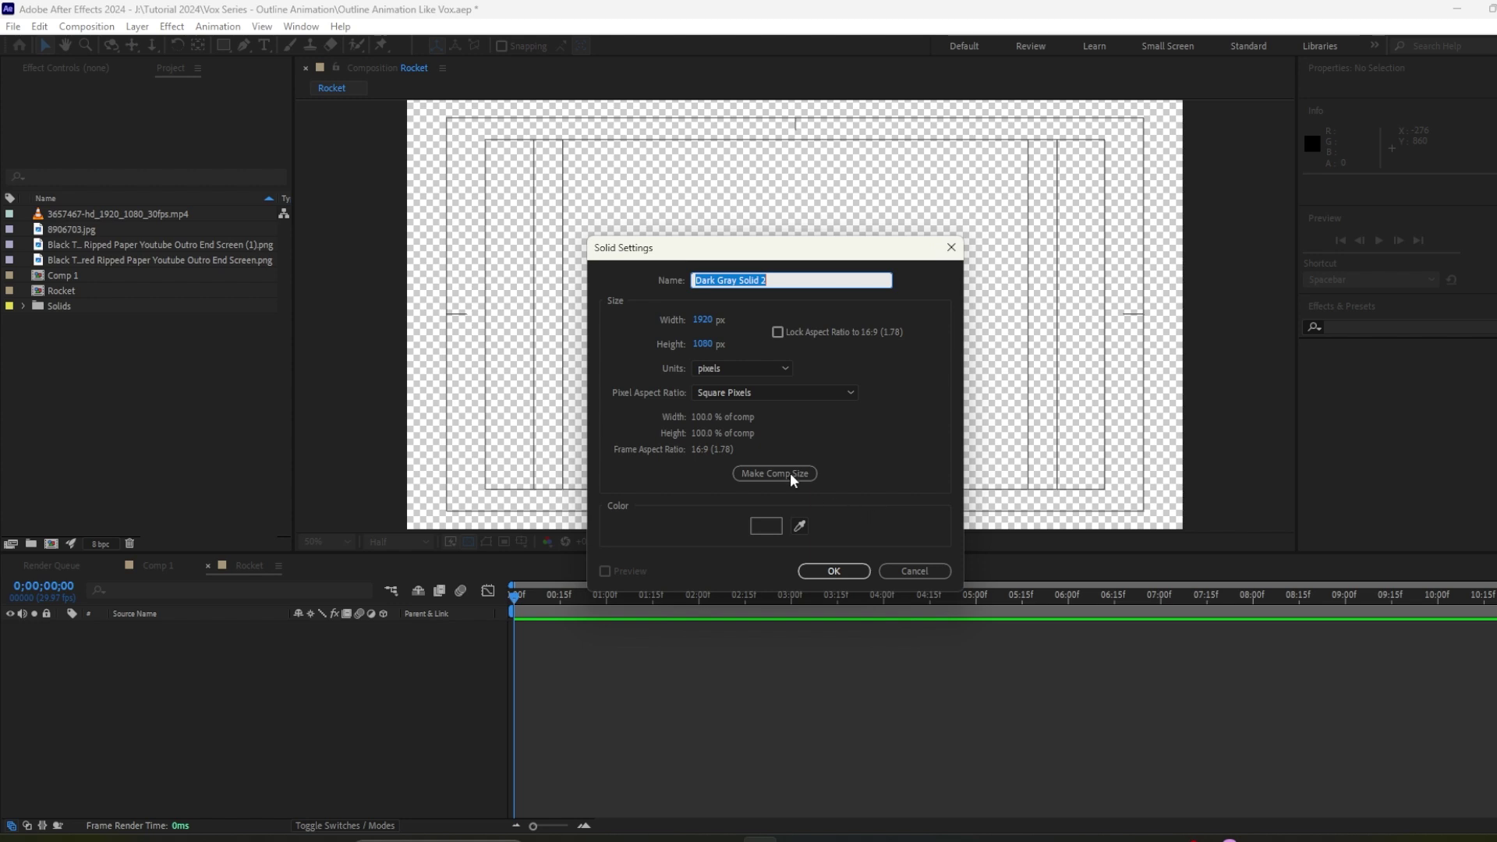
click(763, 526)
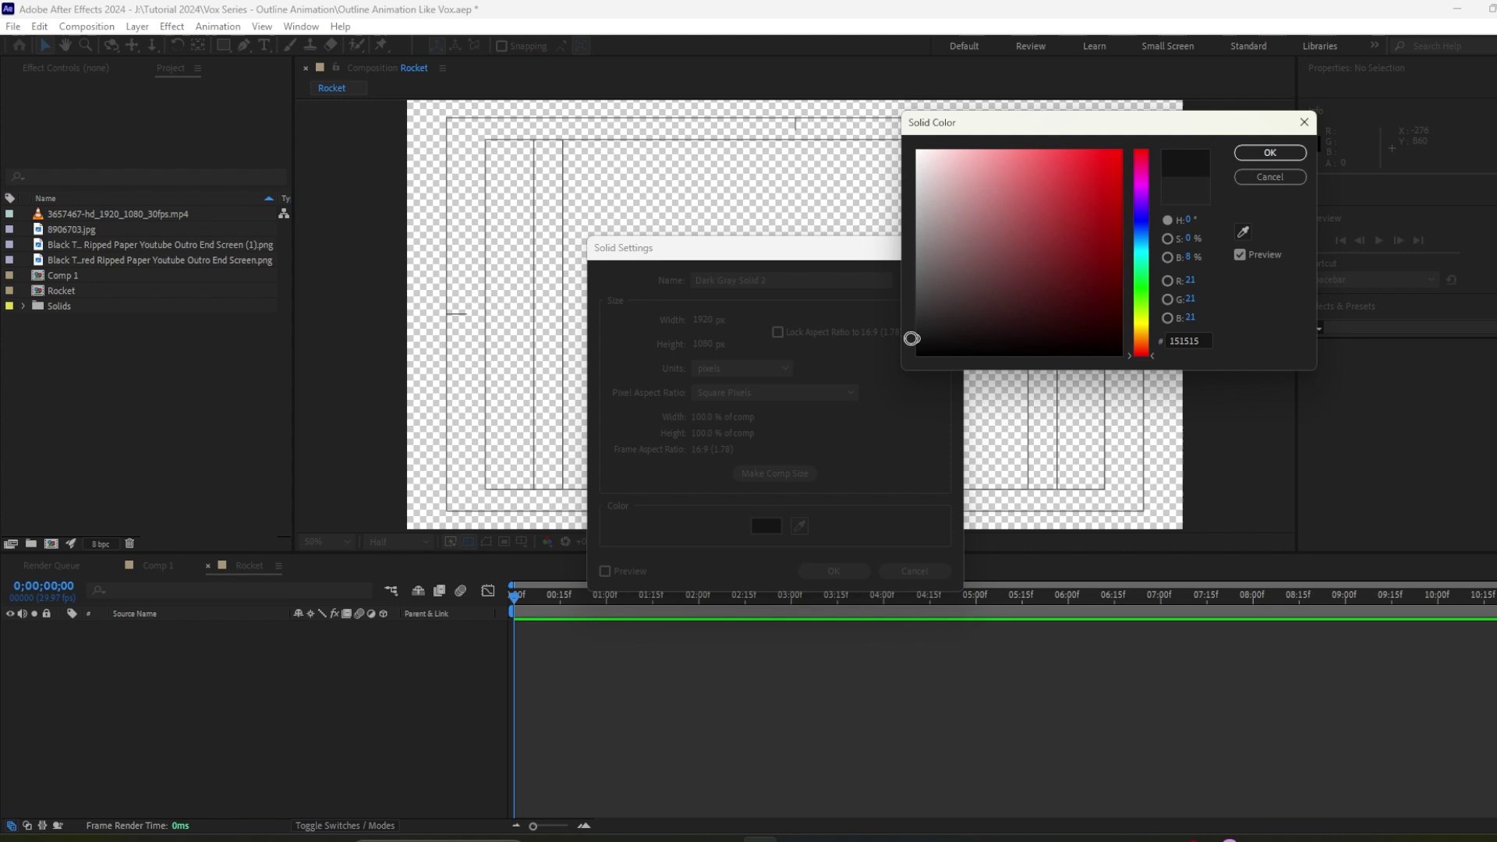
key(Return)
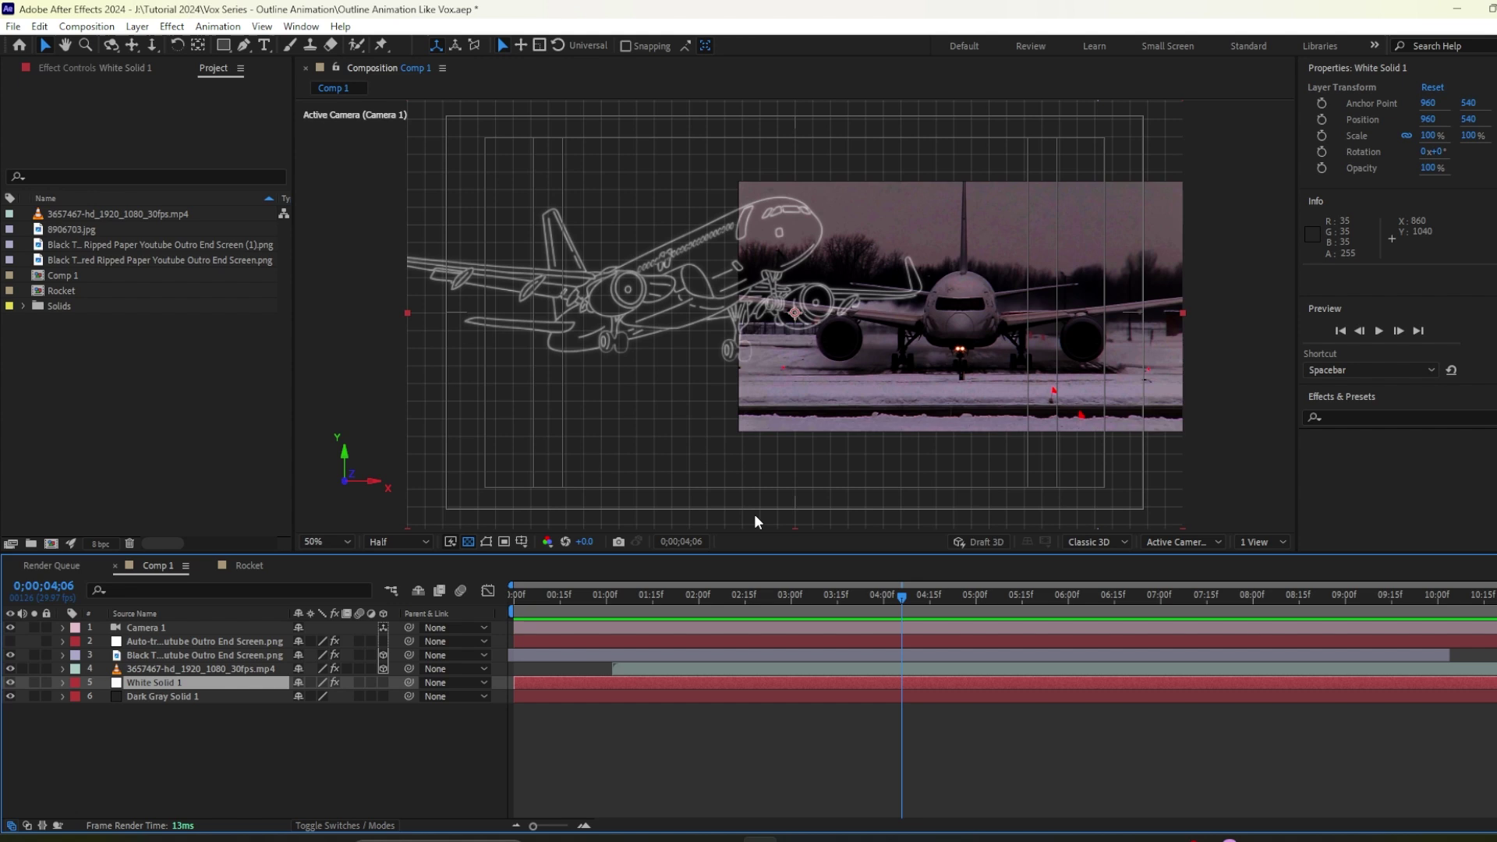
Add a second dark gray solid in Rocket and rename the solids Background and Grid
click(246, 565)
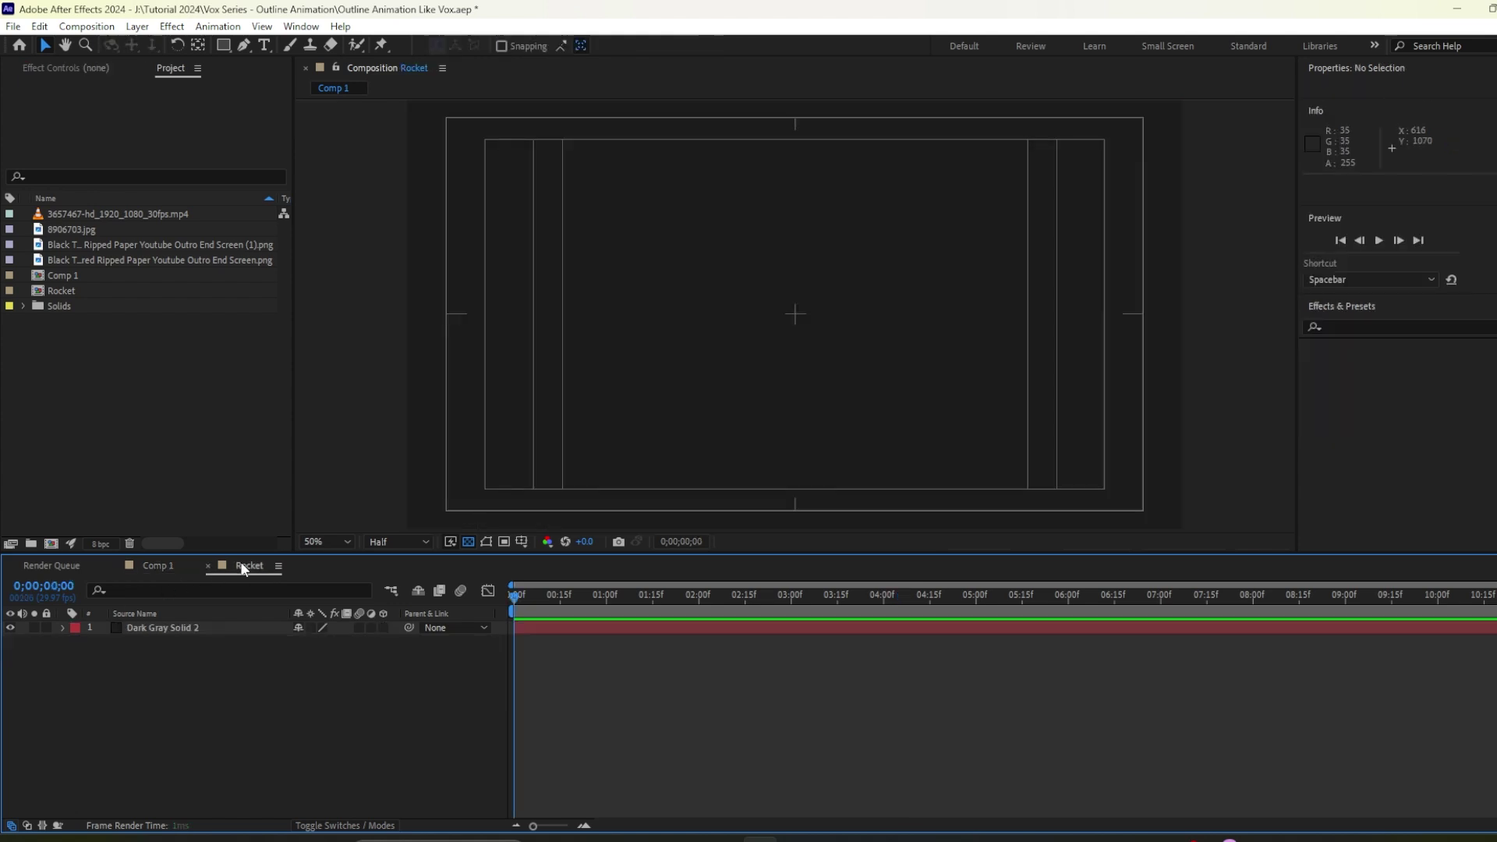
key(ctrl+y)
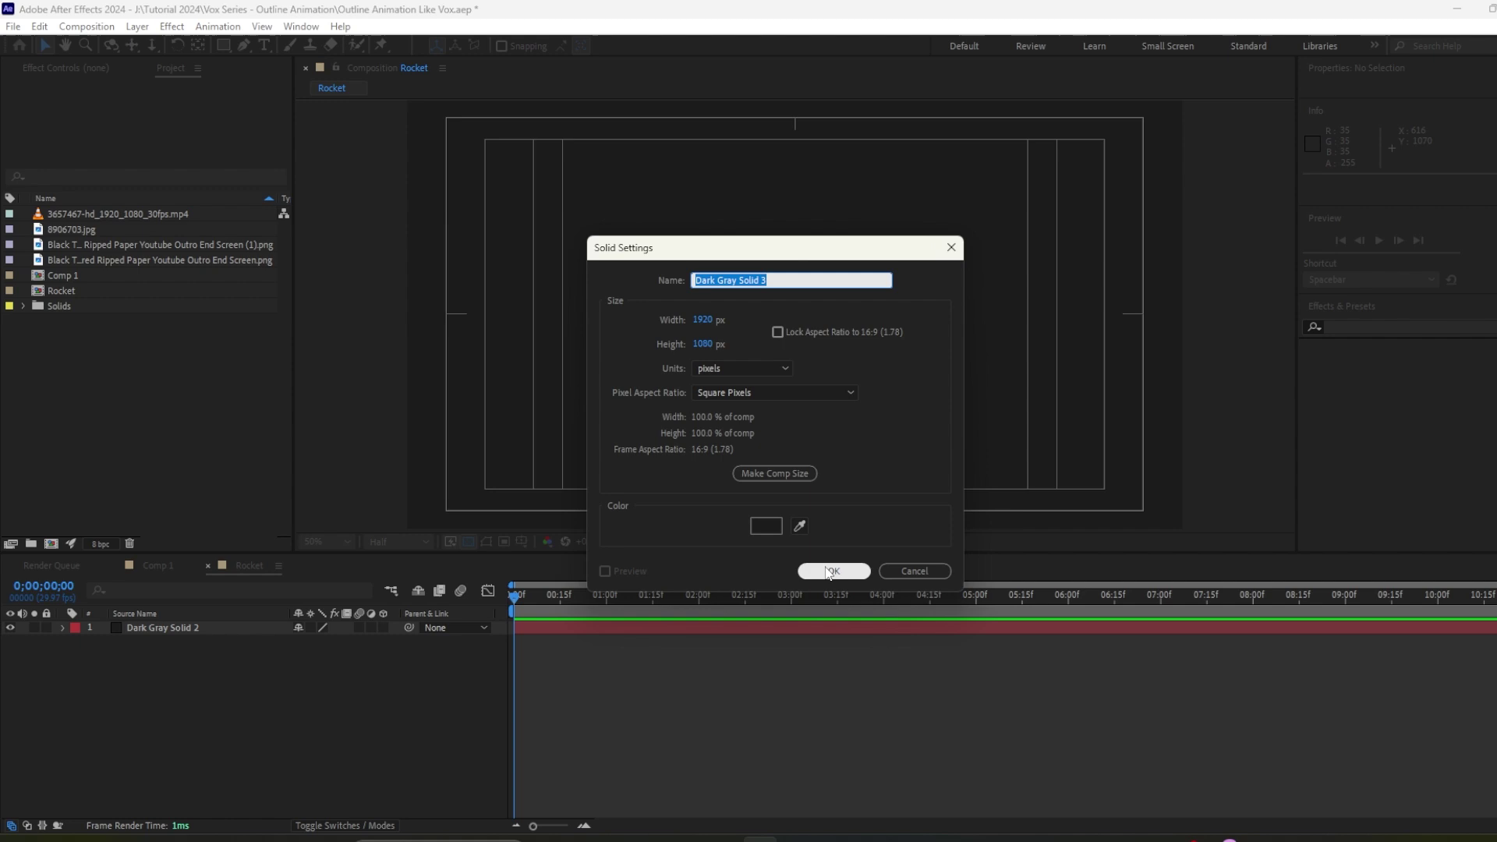
click(829, 574)
click(137, 641)
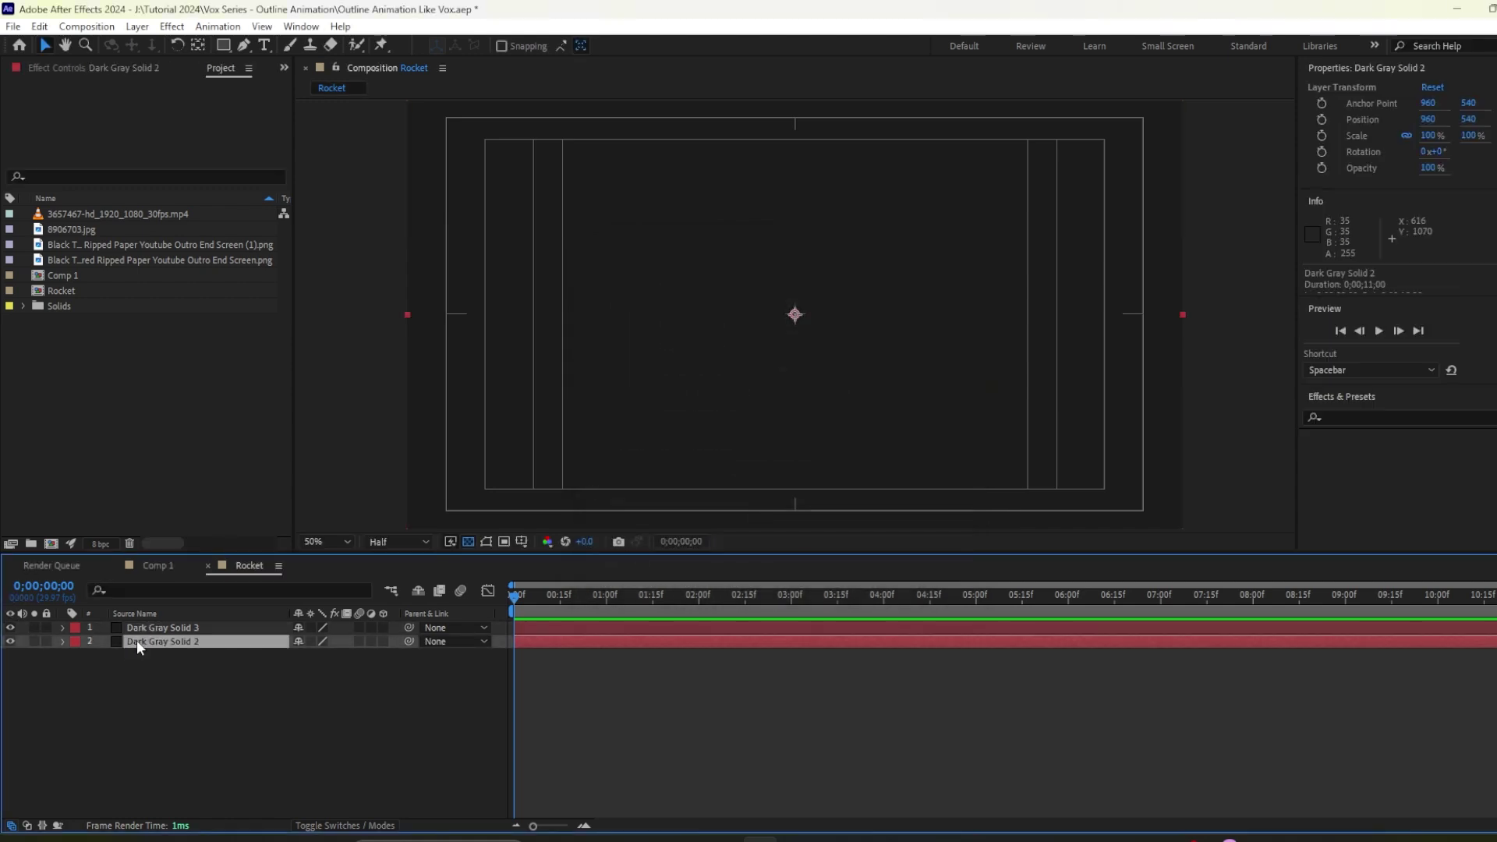
key(Return)
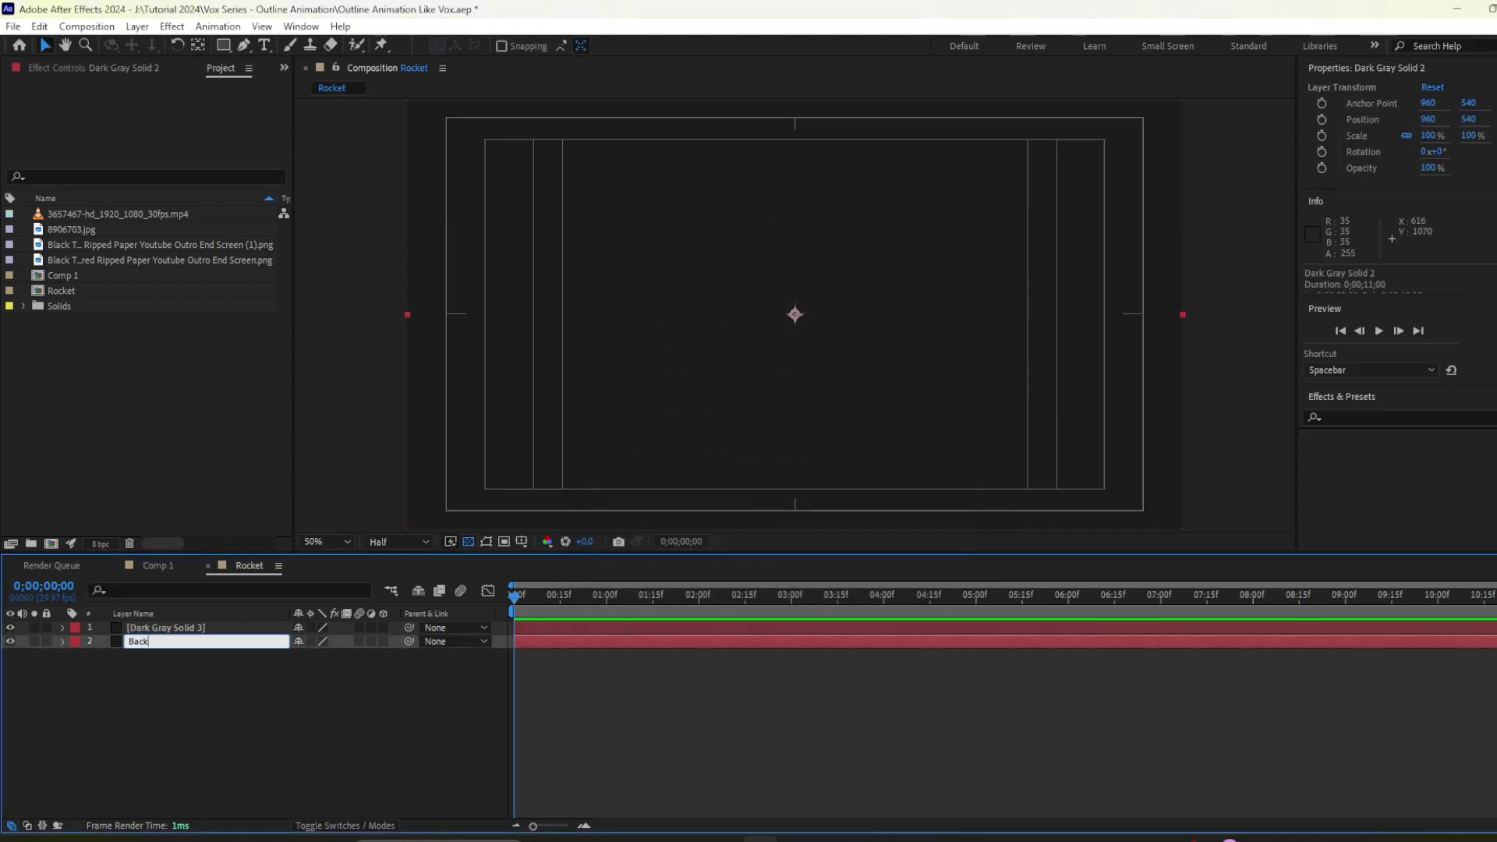
text(Background)
click(170, 629)
key(Return)
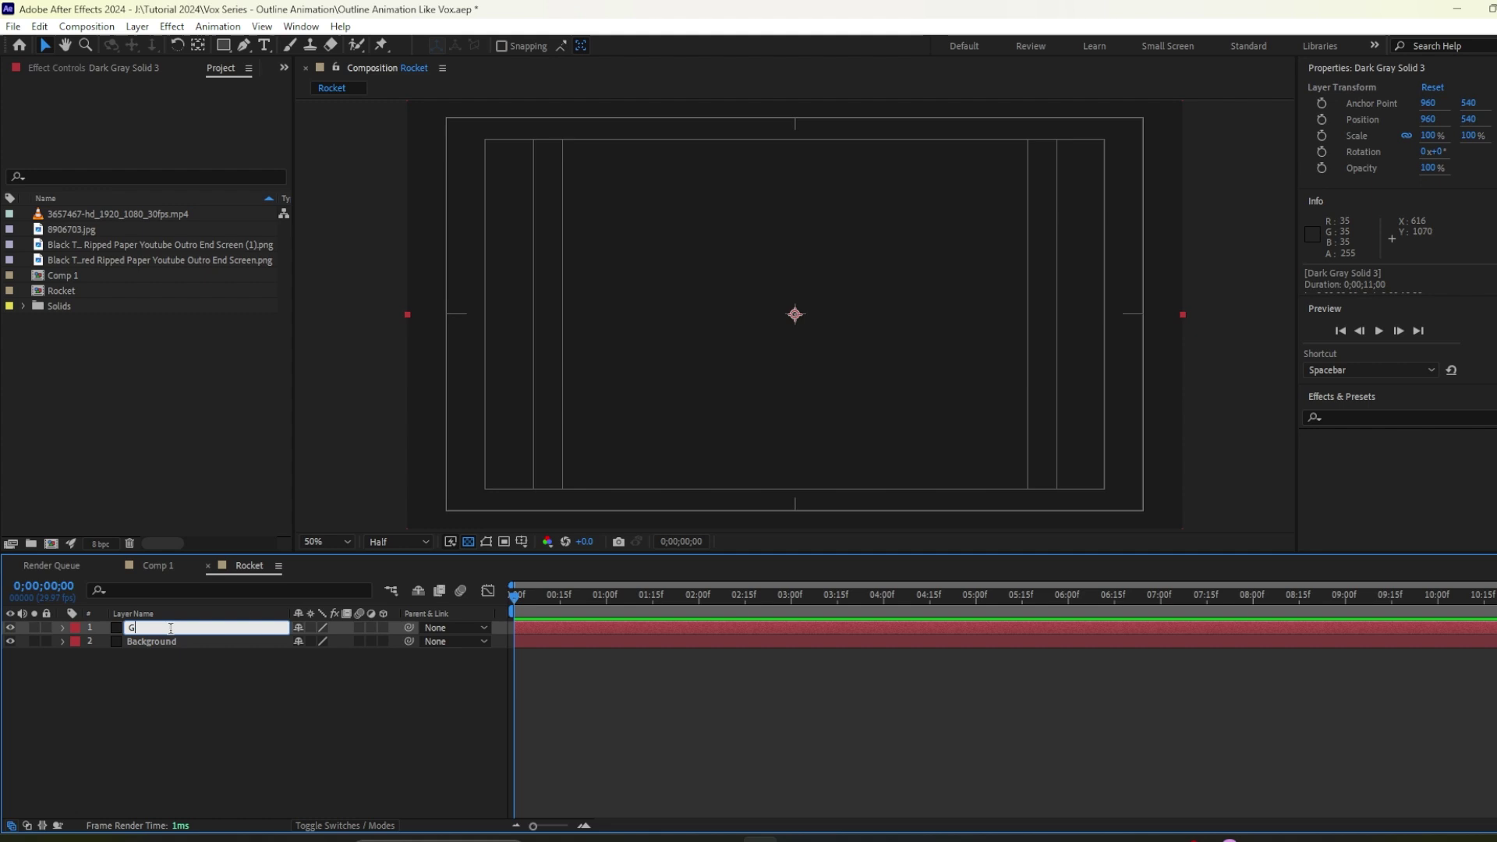
text(Grid)
click(189, 700)
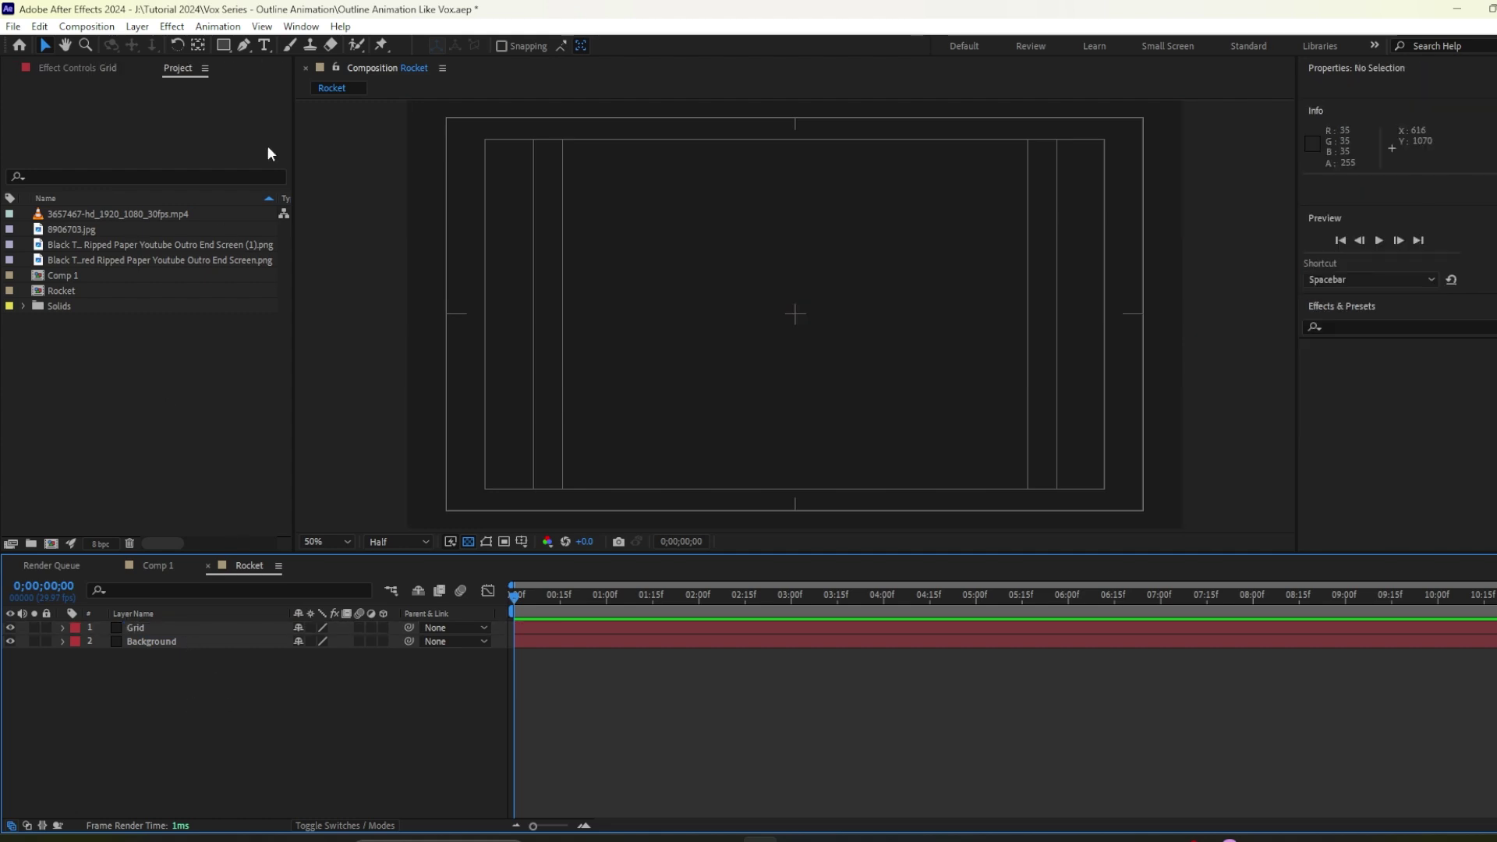
Apply the Generate > Grid effect to the Grid layer
click(172, 27)
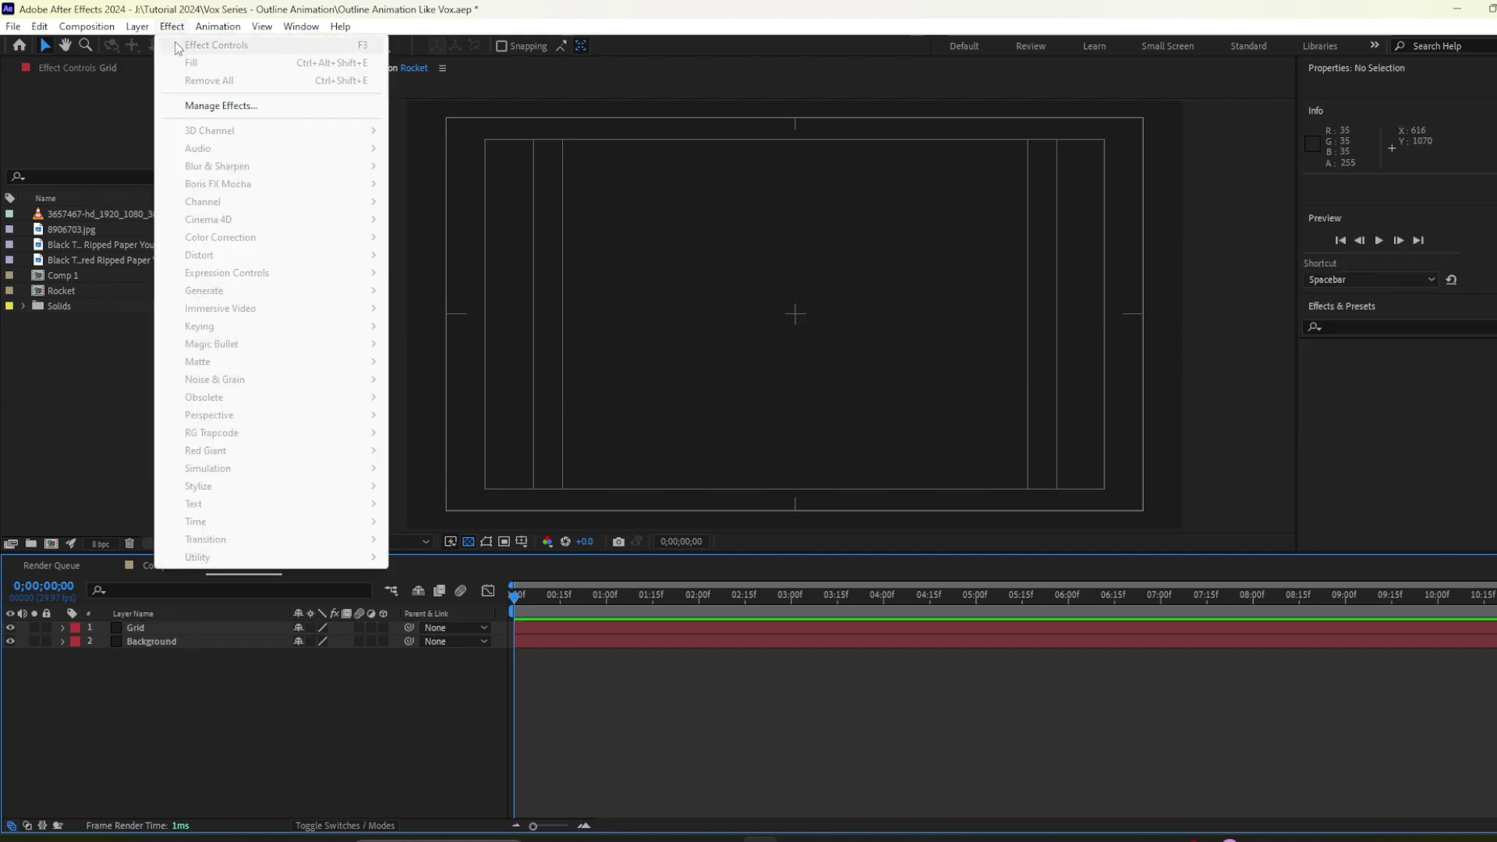
click(168, 37)
key(ctrl+Down)
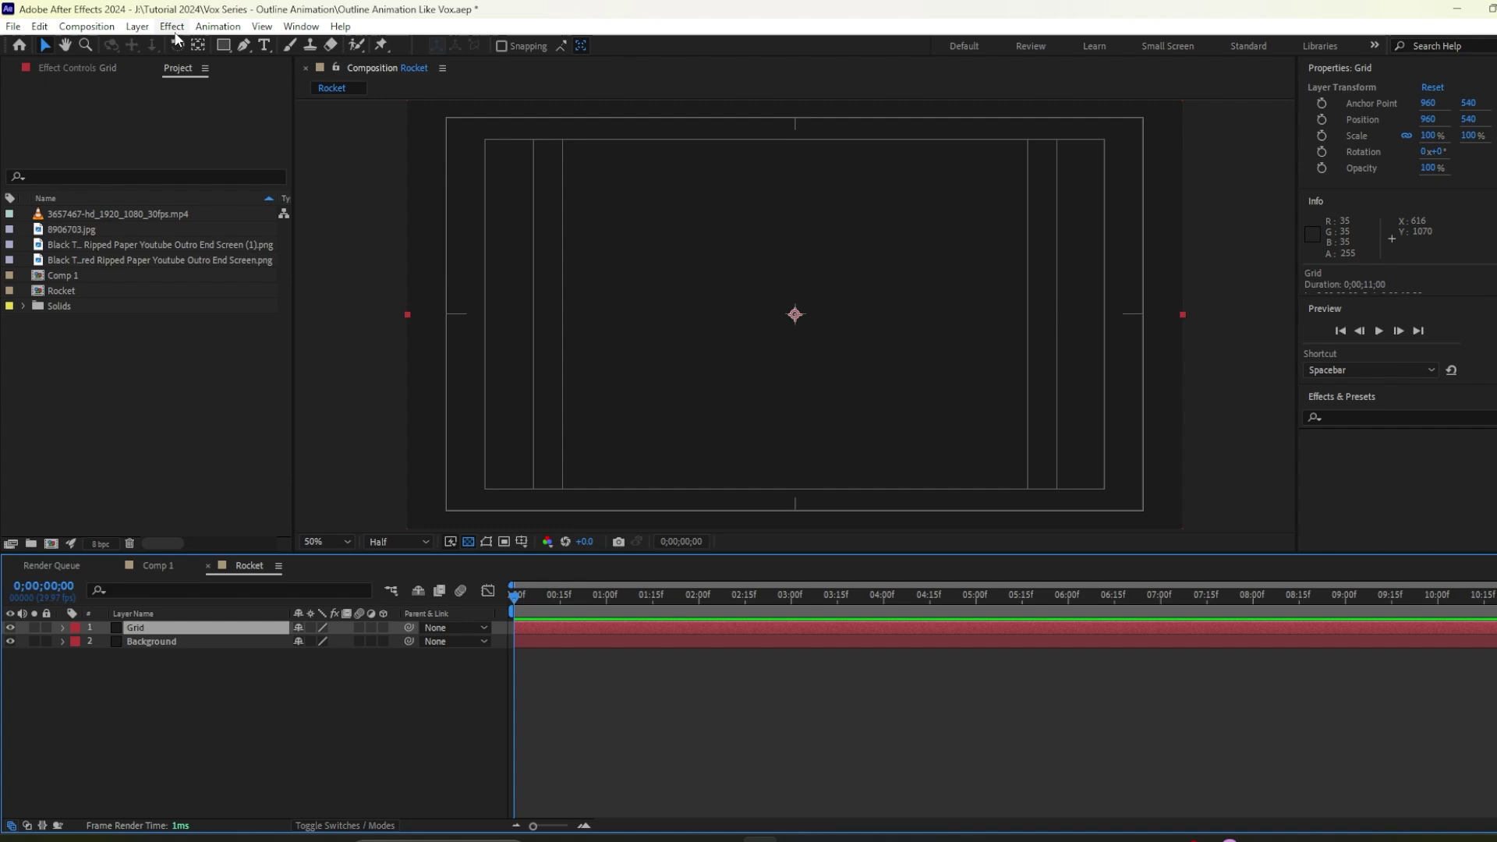
click(173, 28)
mouse_move(261, 290)
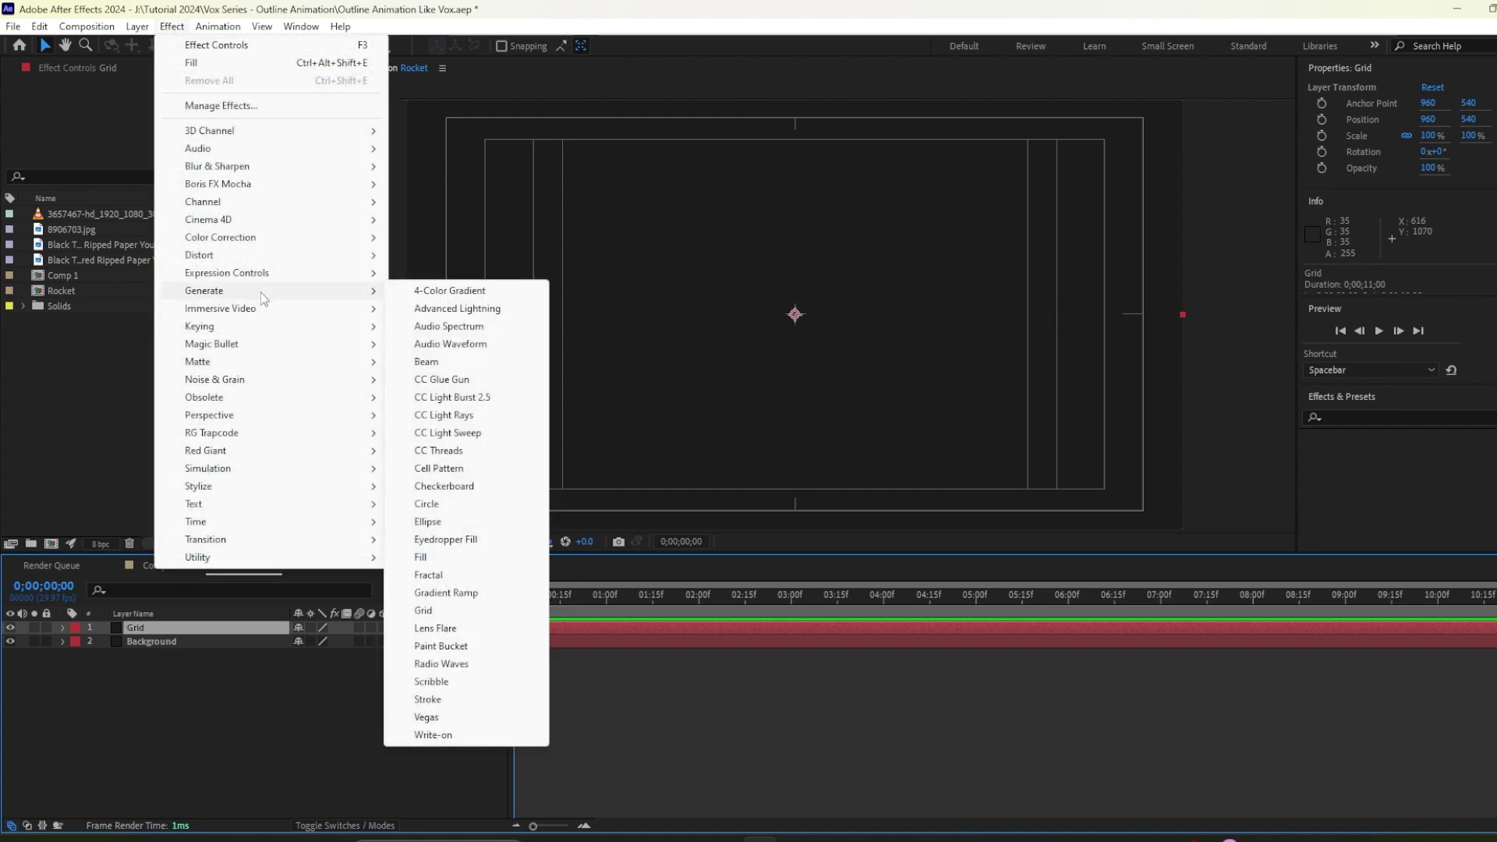
click(451, 610)
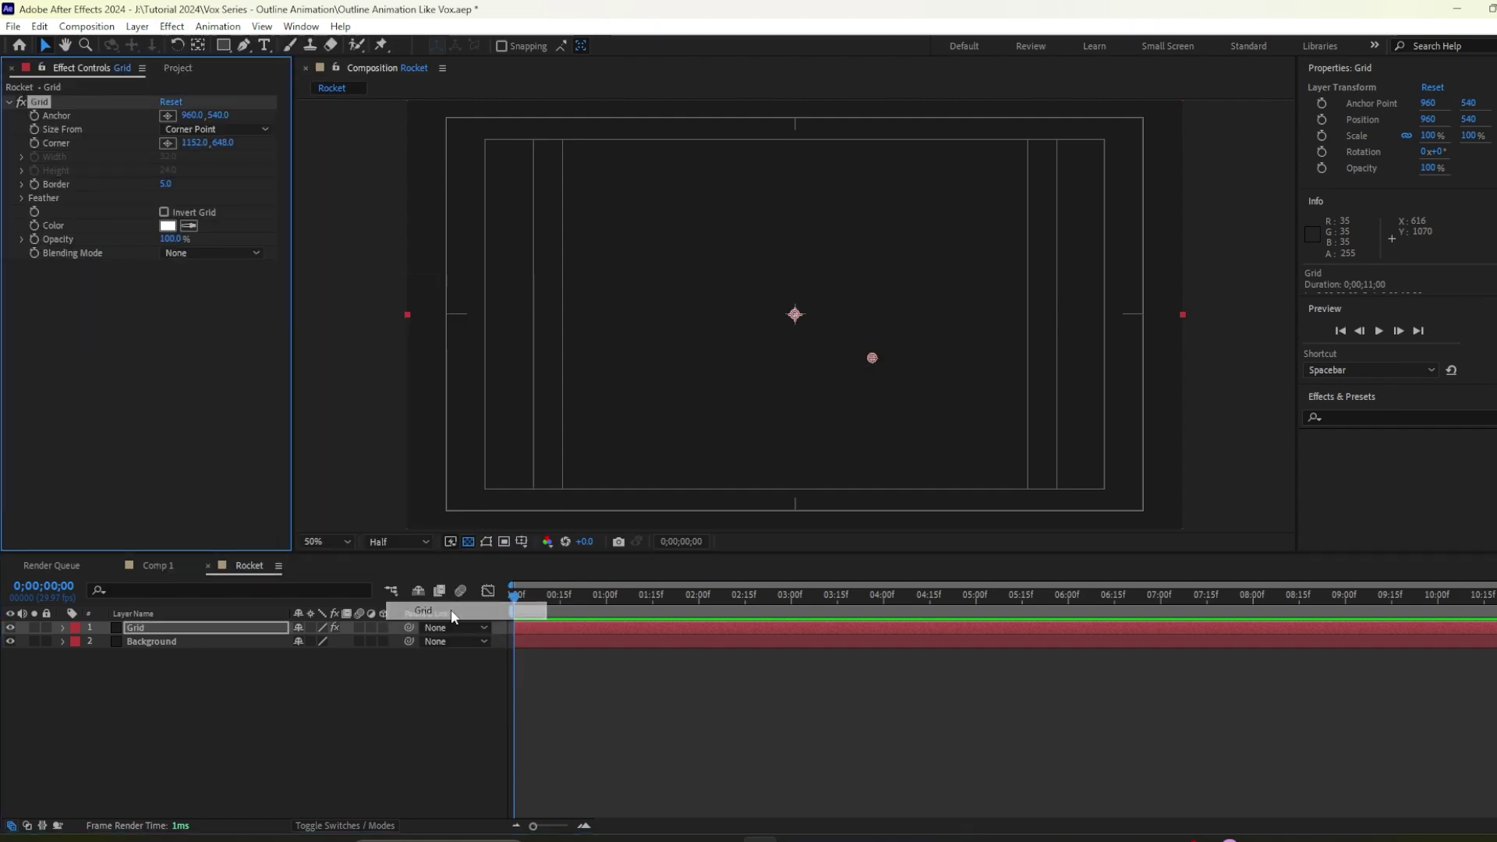
Set the grid to Width Slider with width 45.7 and border 0.5
click(227, 132)
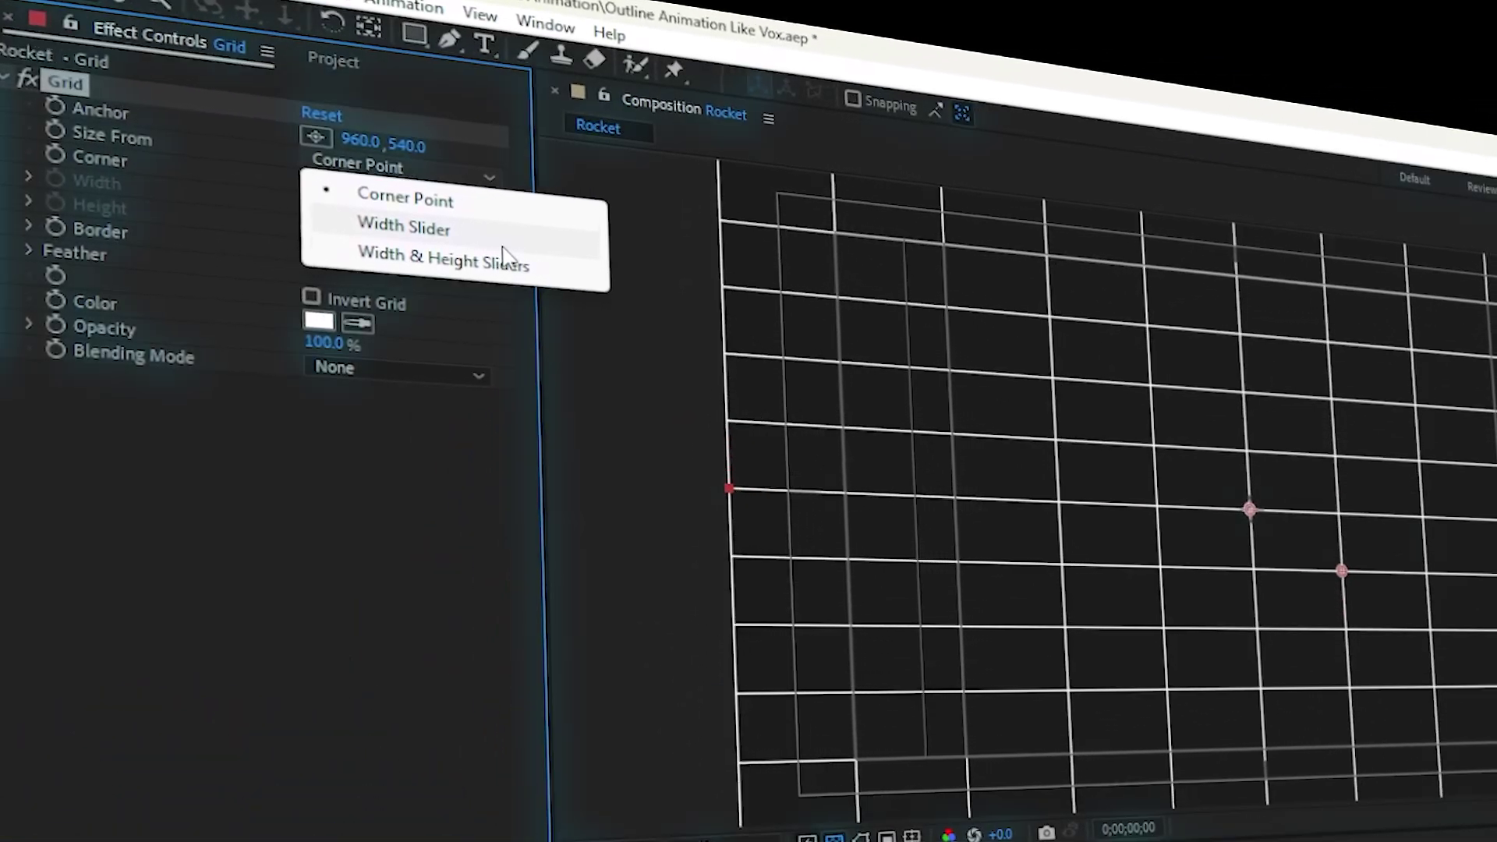
click(404, 223)
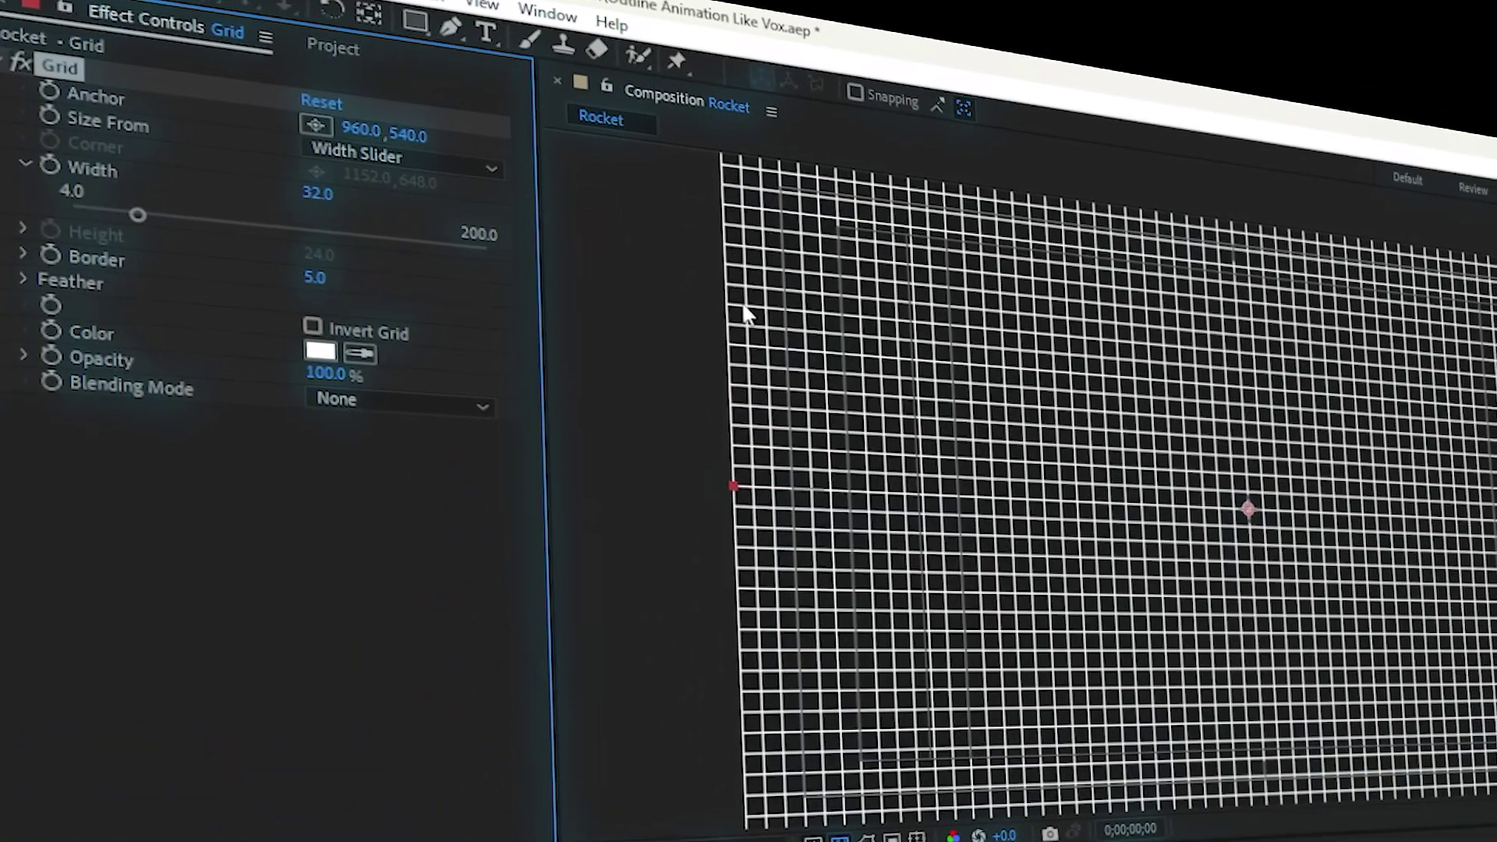
drag(146, 209, 215, 222)
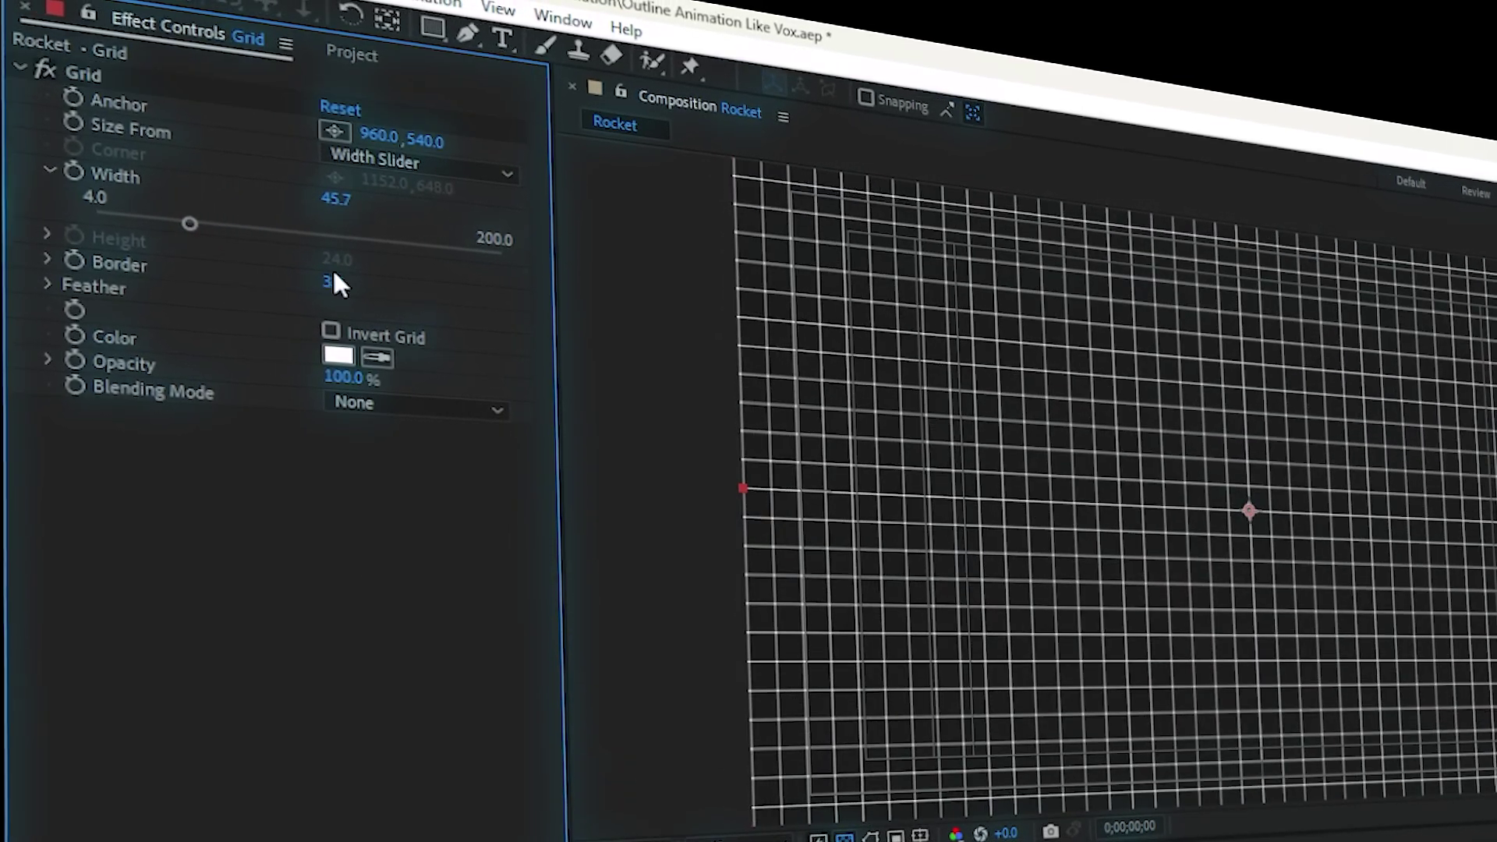
click(341, 280)
text(0.5)
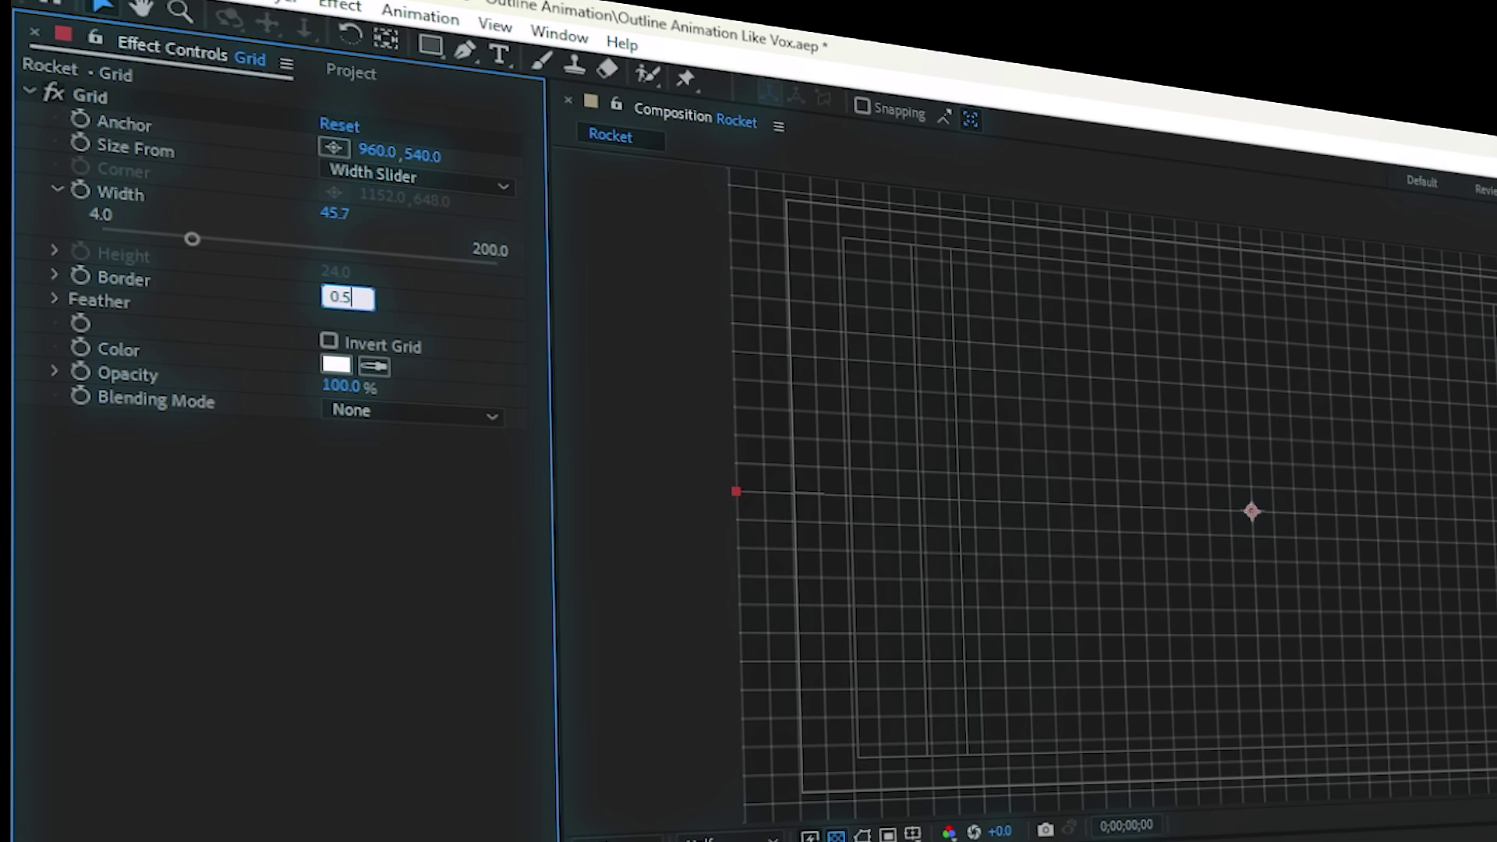
key(Return)
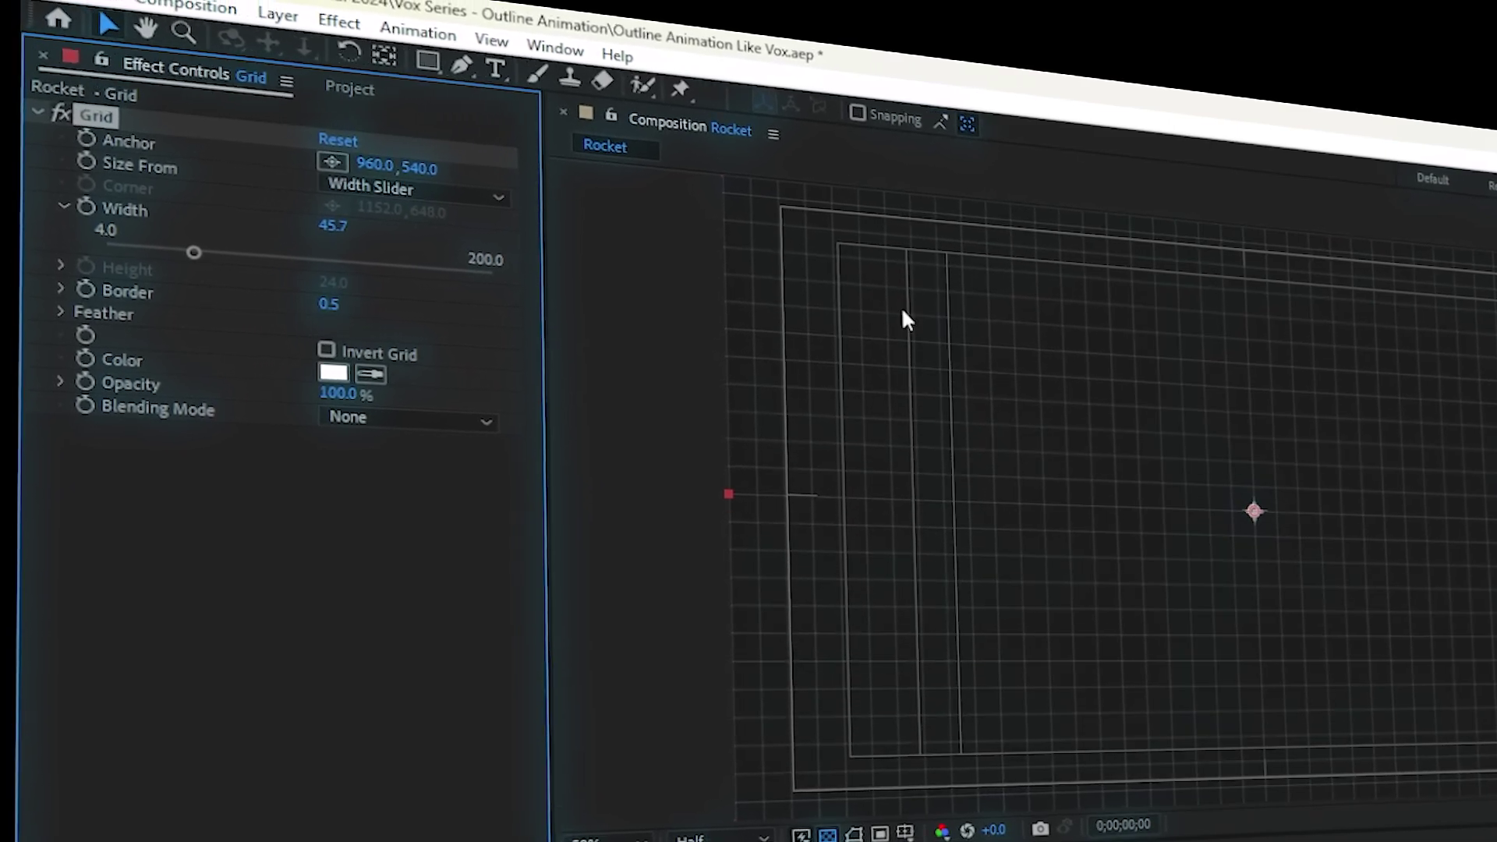
Place the shuttle outline image from the project into the Rocket composition
click(349, 88)
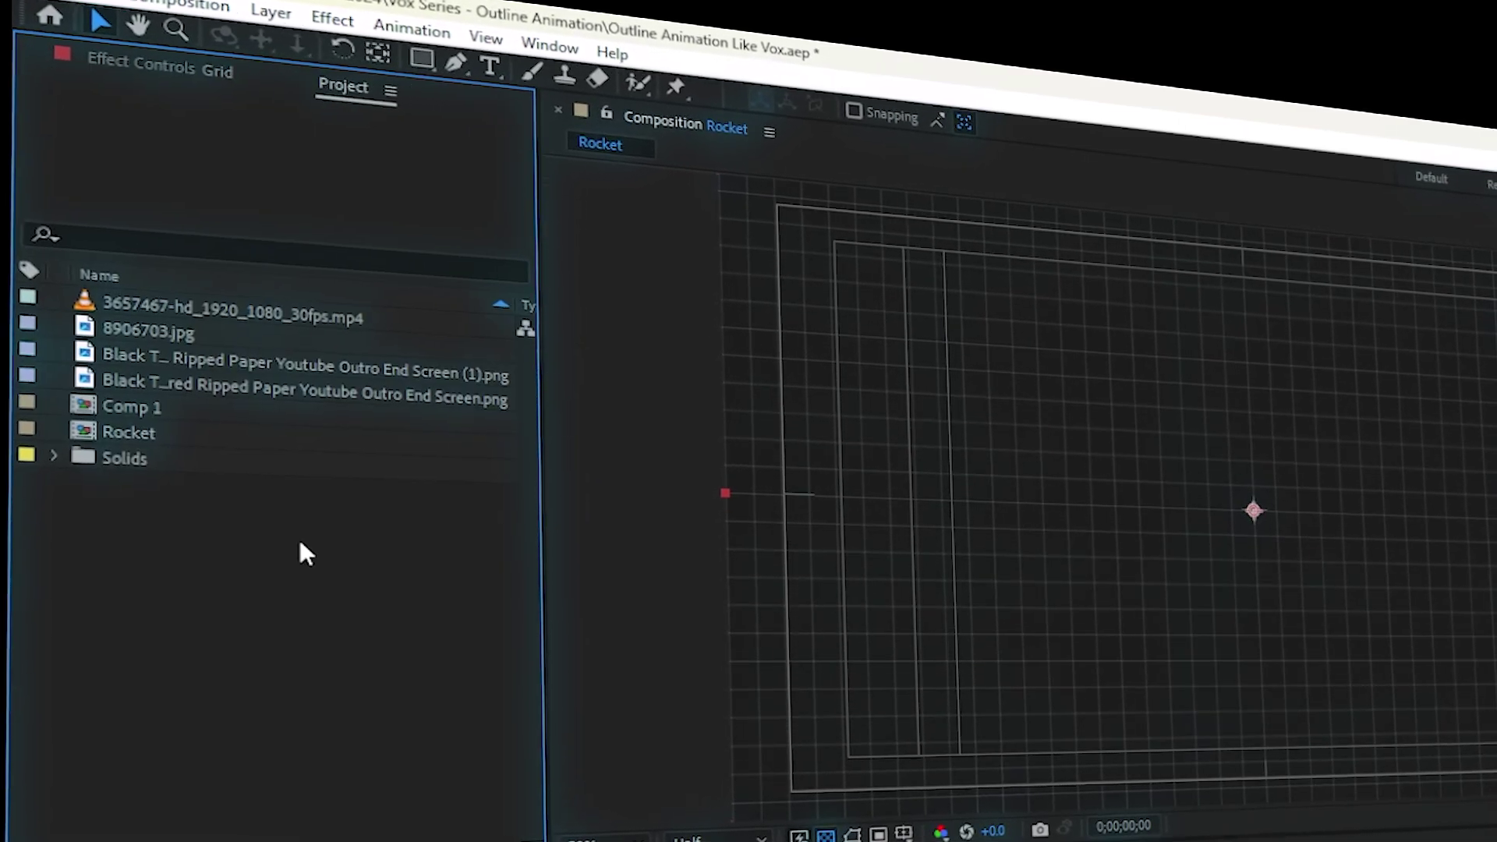
click(319, 360)
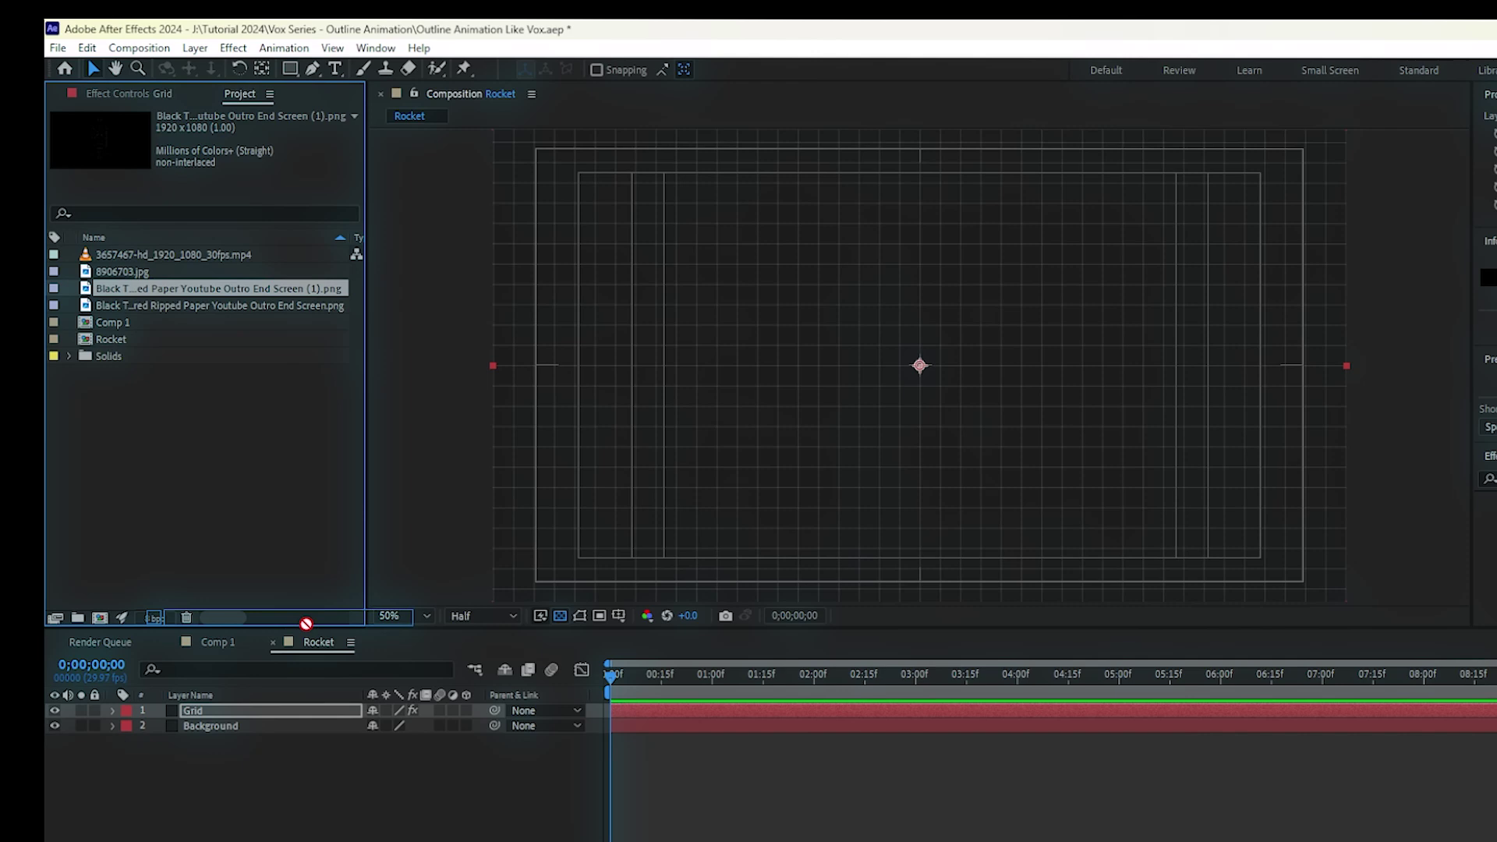
click(251, 629)
key(Return)
drag(253, 618, 251, 624)
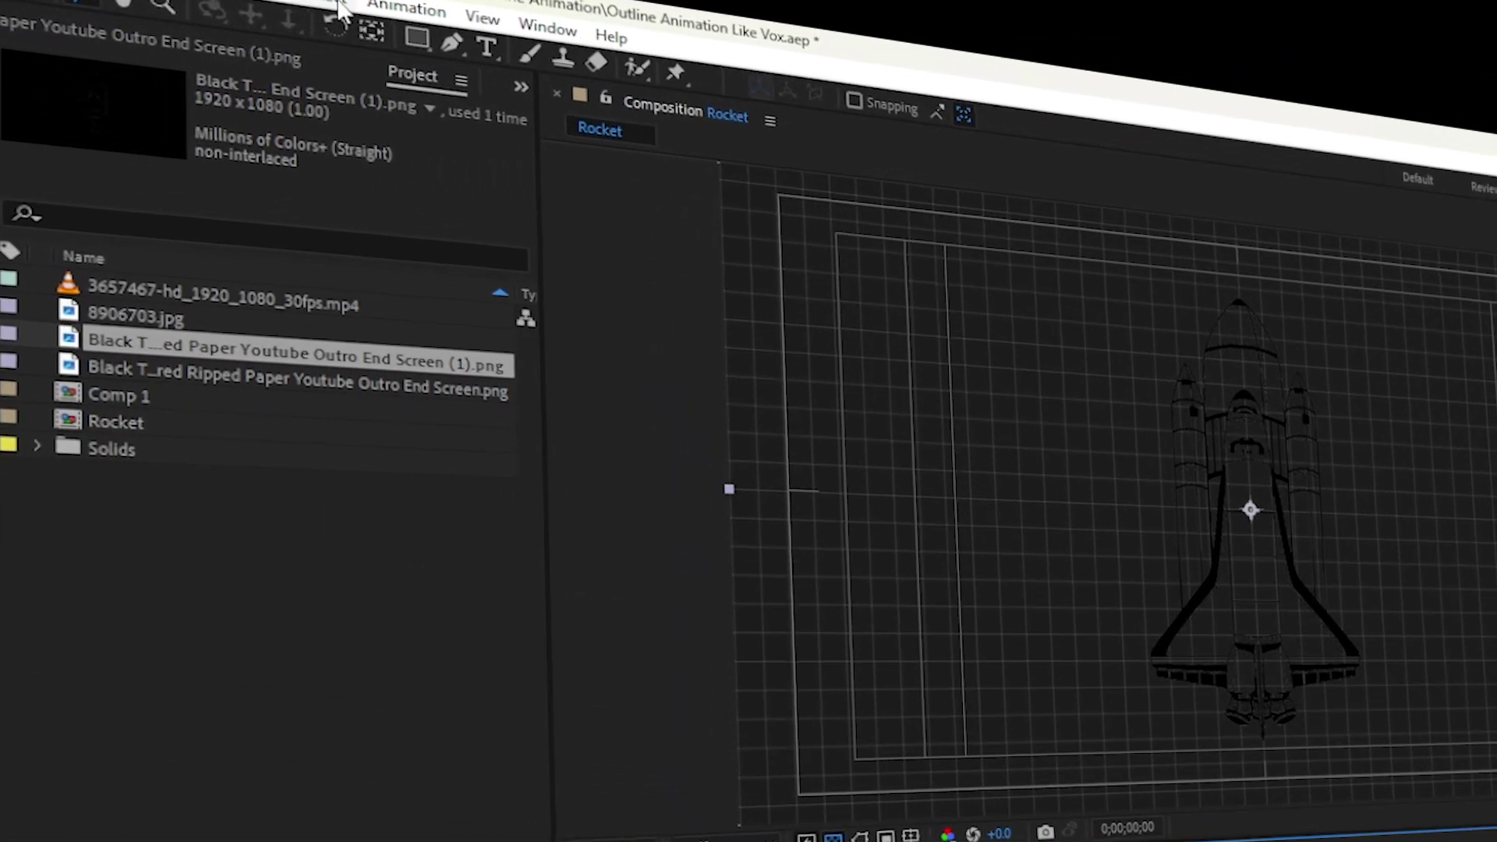
Apply a Fill effect to the shuttle and set its colour to white
click(340, 6)
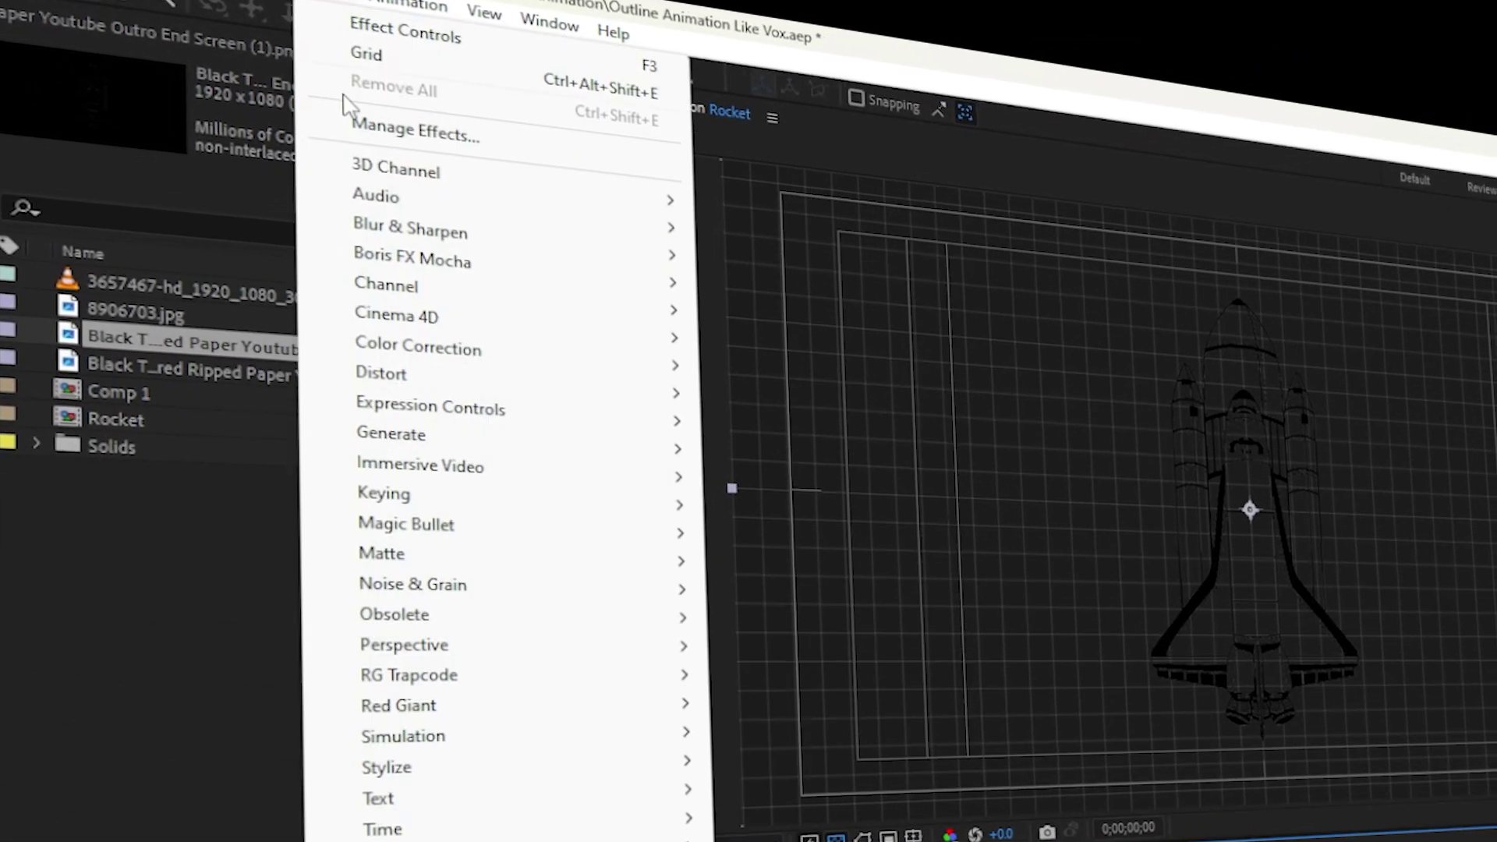
mouse_move(501, 441)
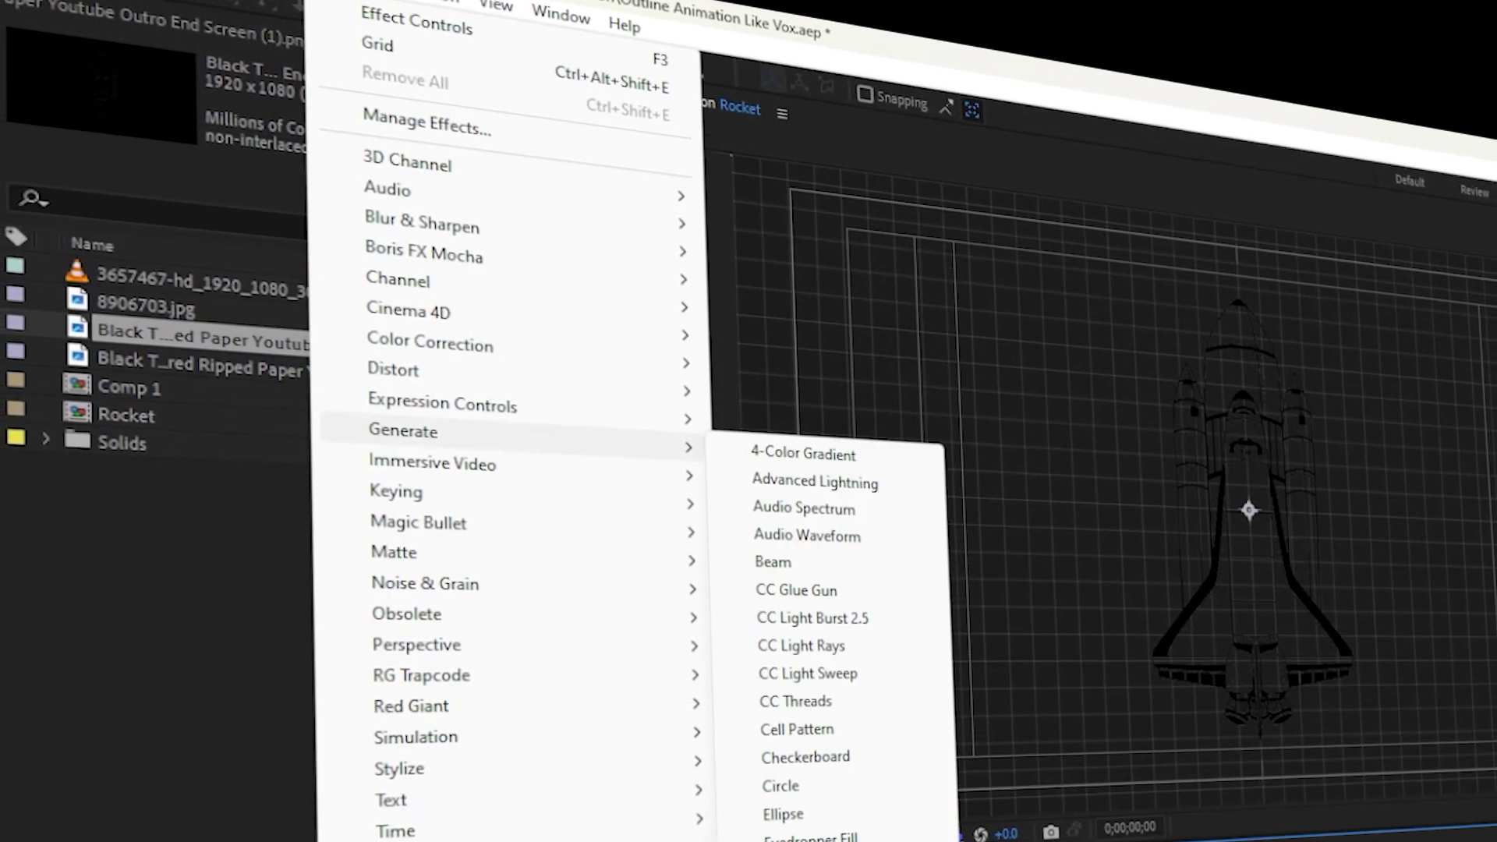
click(803, 840)
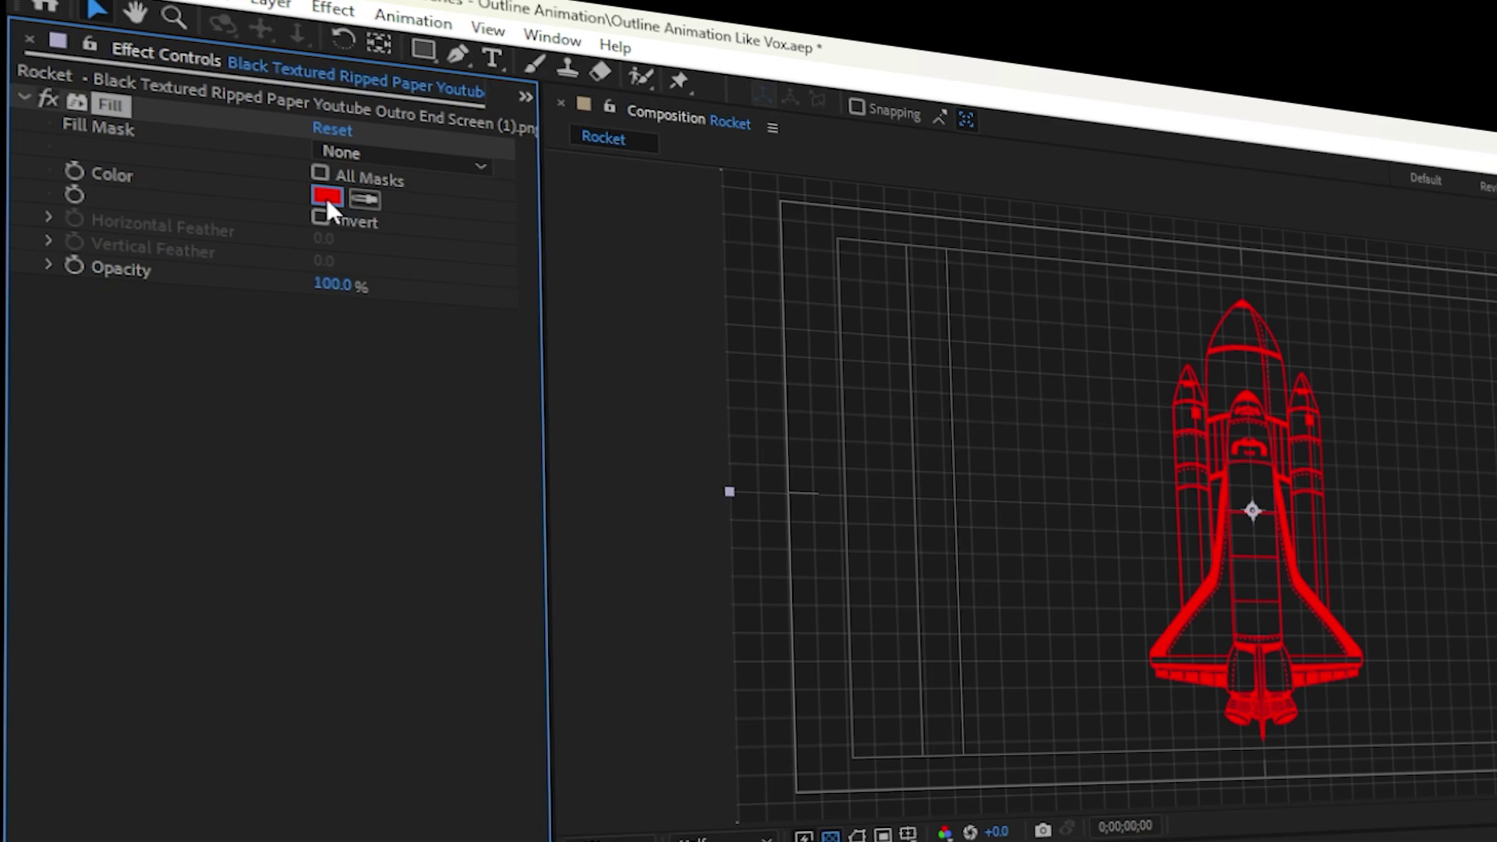
click(327, 191)
drag(1419, 312, 1248, 226)
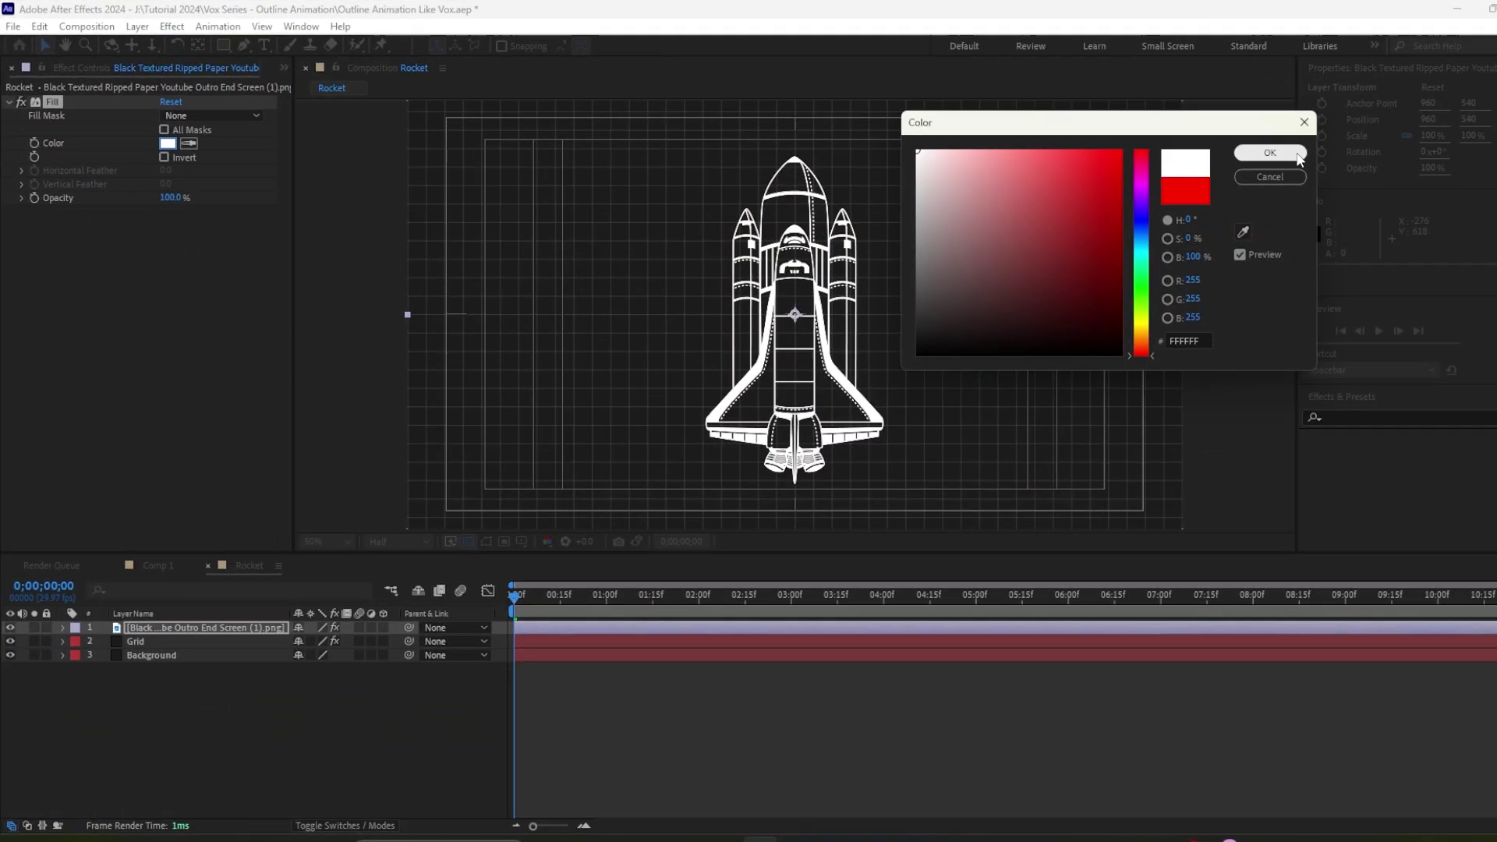
click(1269, 151)
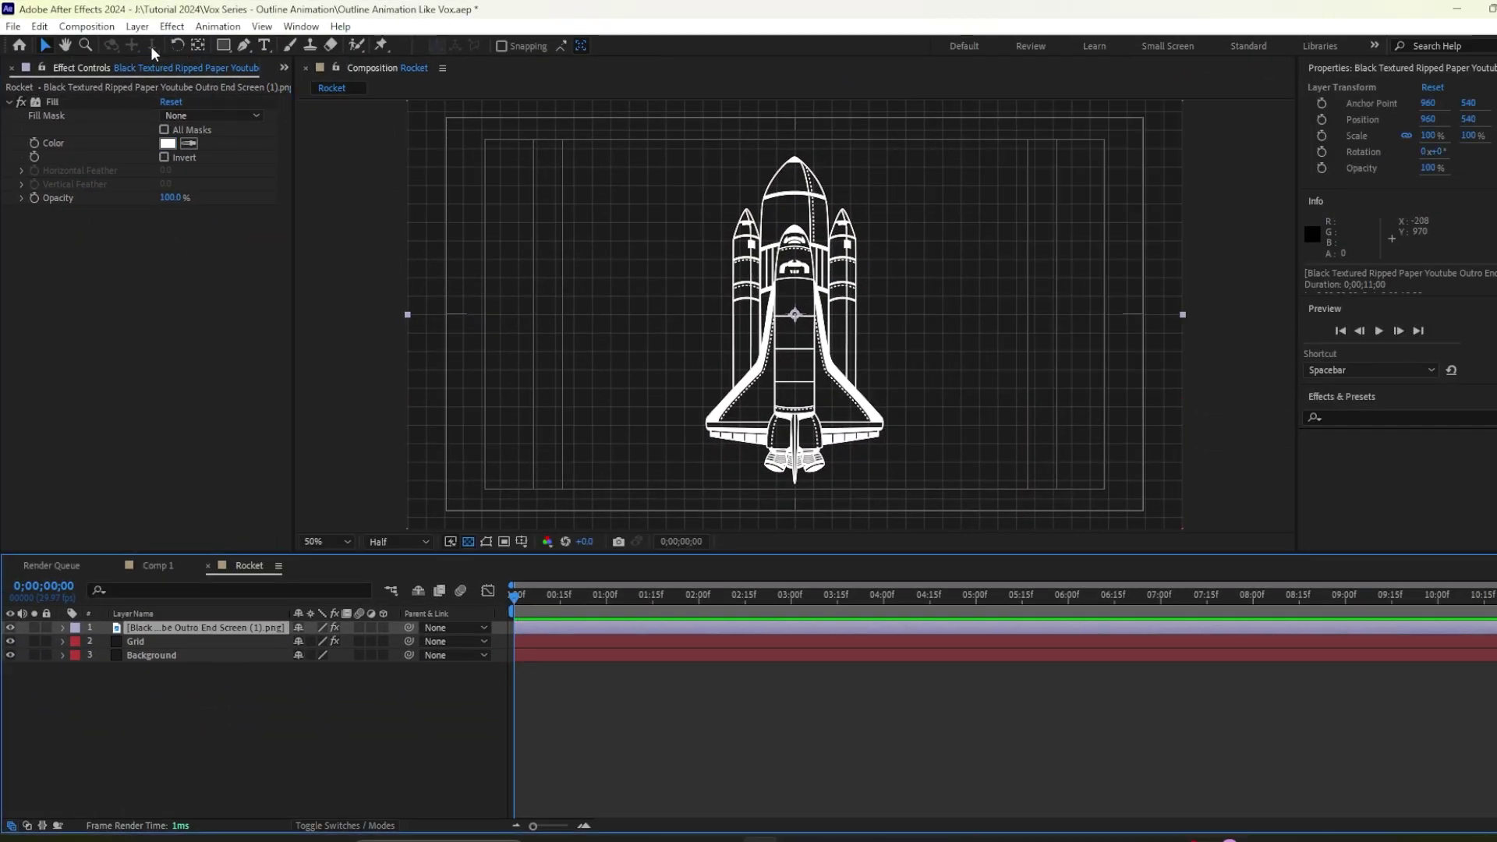
Auto-trace the shuttle layer with defaults: Alpha channel, 1 px tolerance, 50% threshold
click(138, 27)
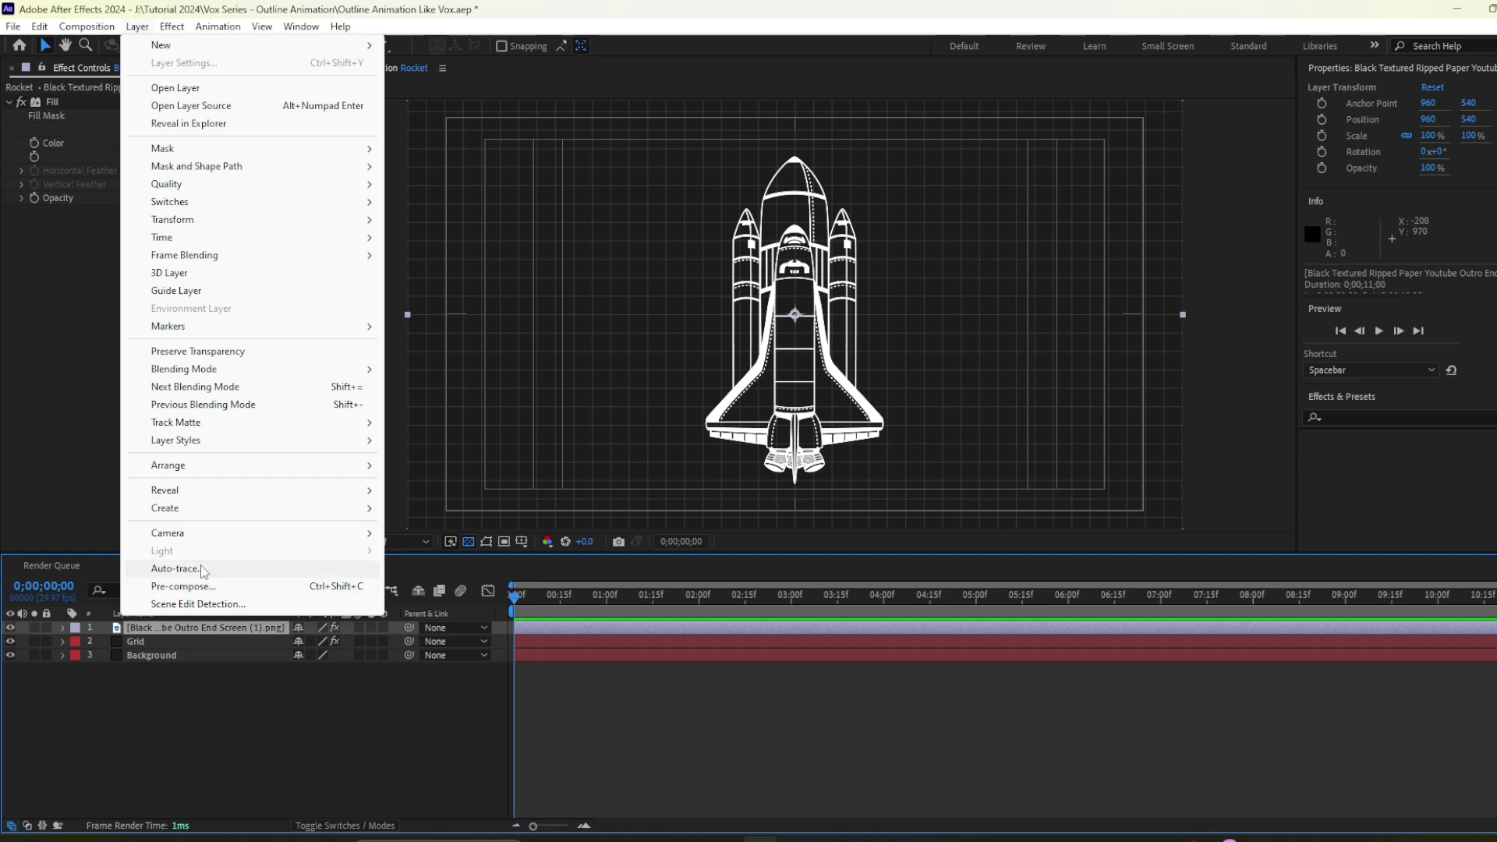
click(175, 568)
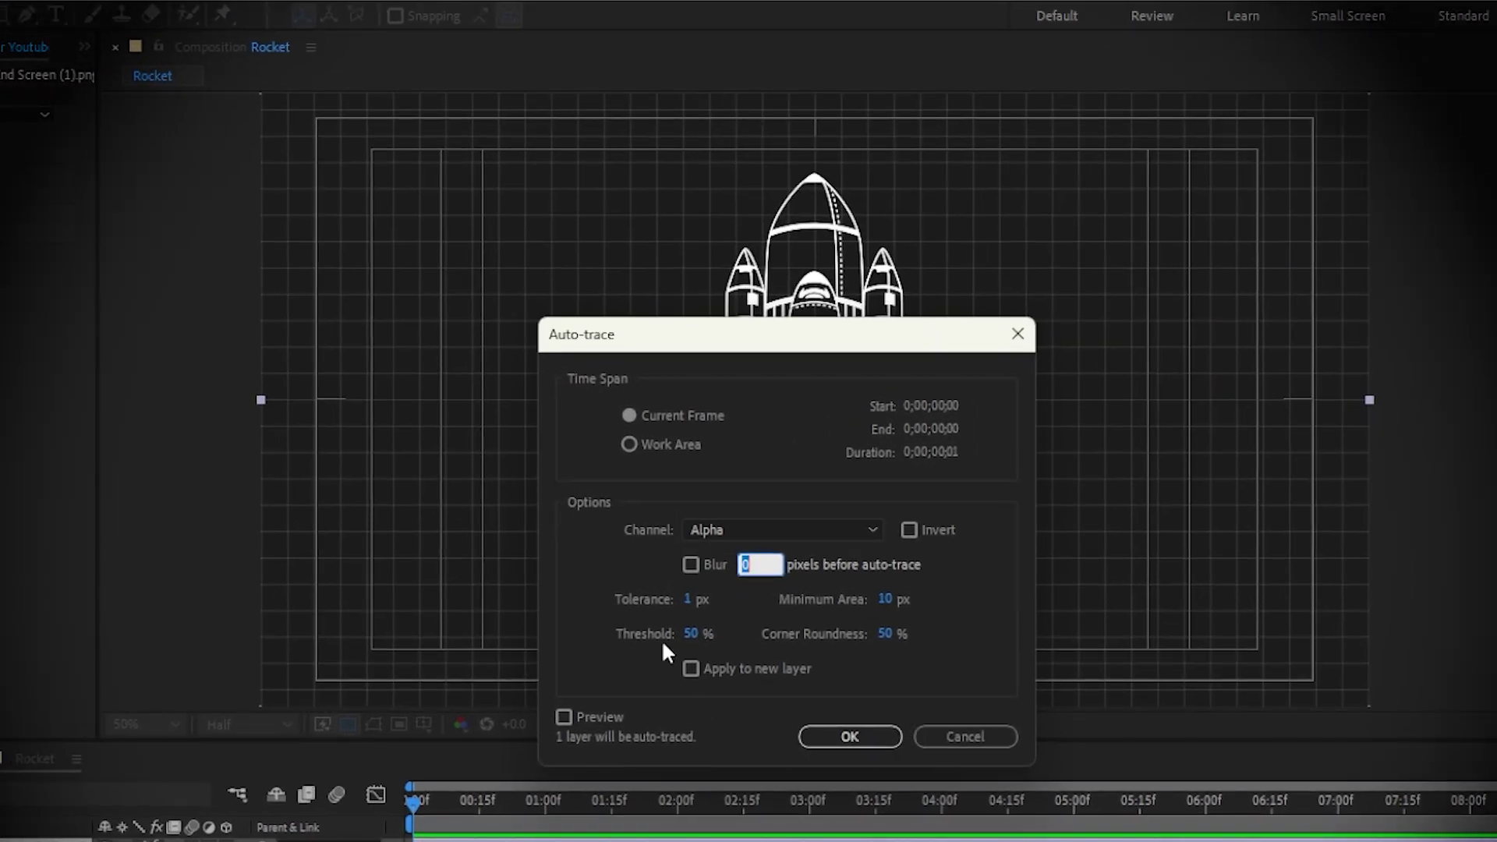
click(893, 737)
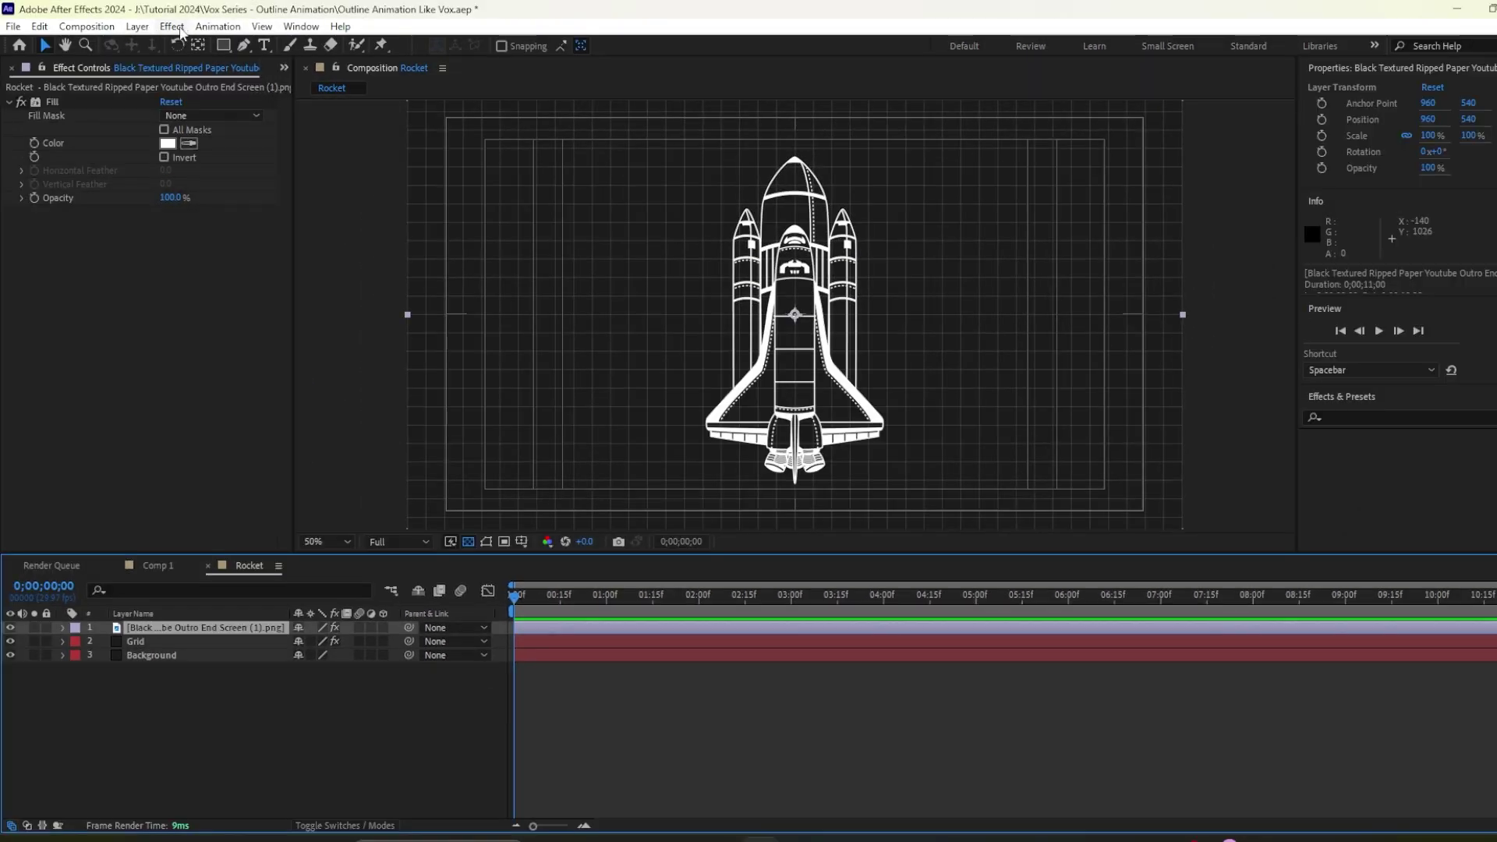
Add a Stroke effect on All Masks, Stroke Sequentially, with Reveal Original Image paint style
click(172, 27)
mouse_move(234, 290)
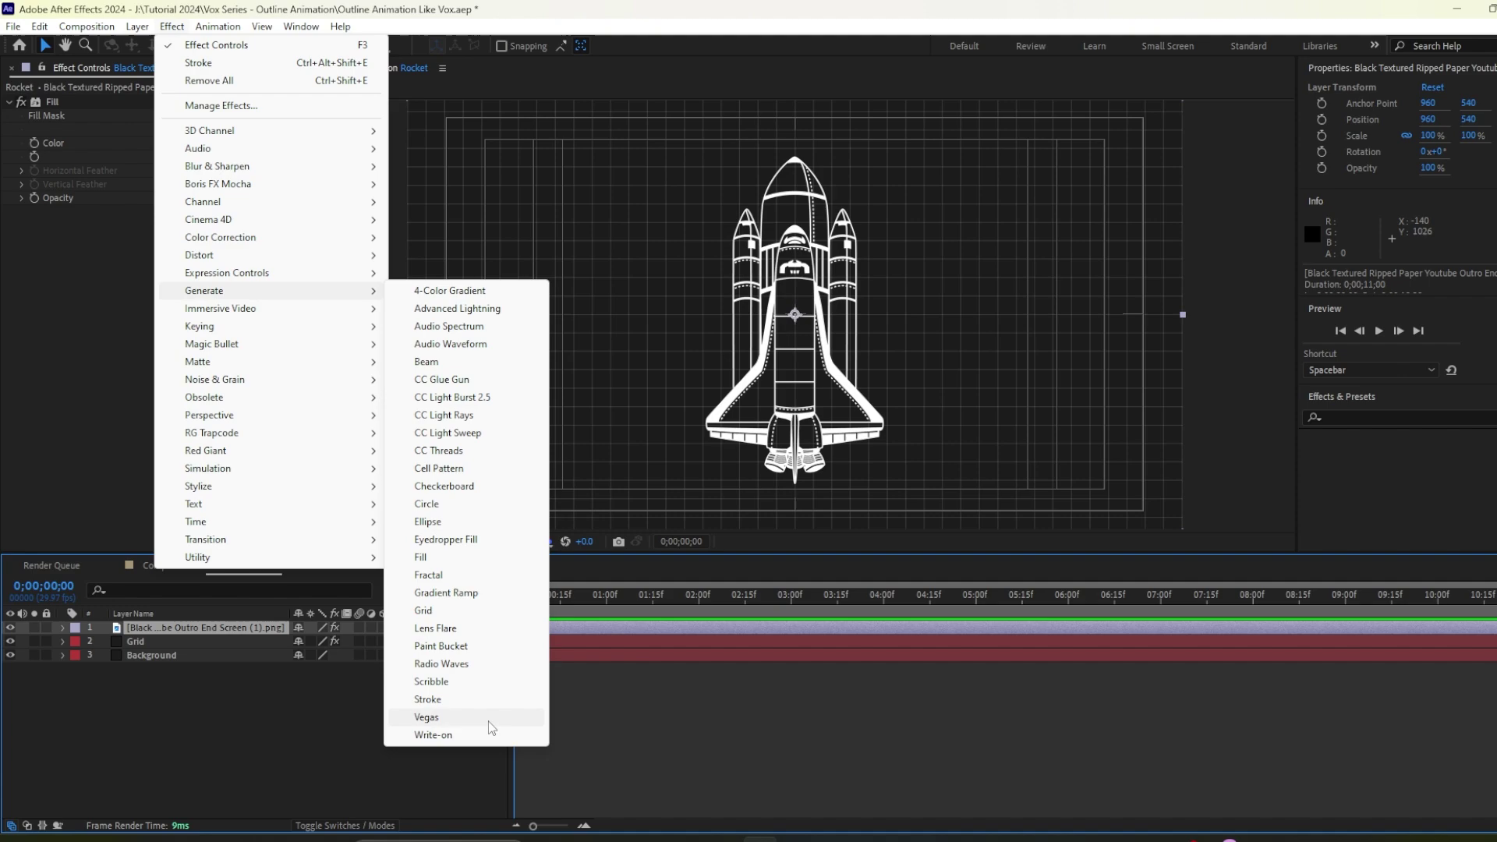
click(450, 700)
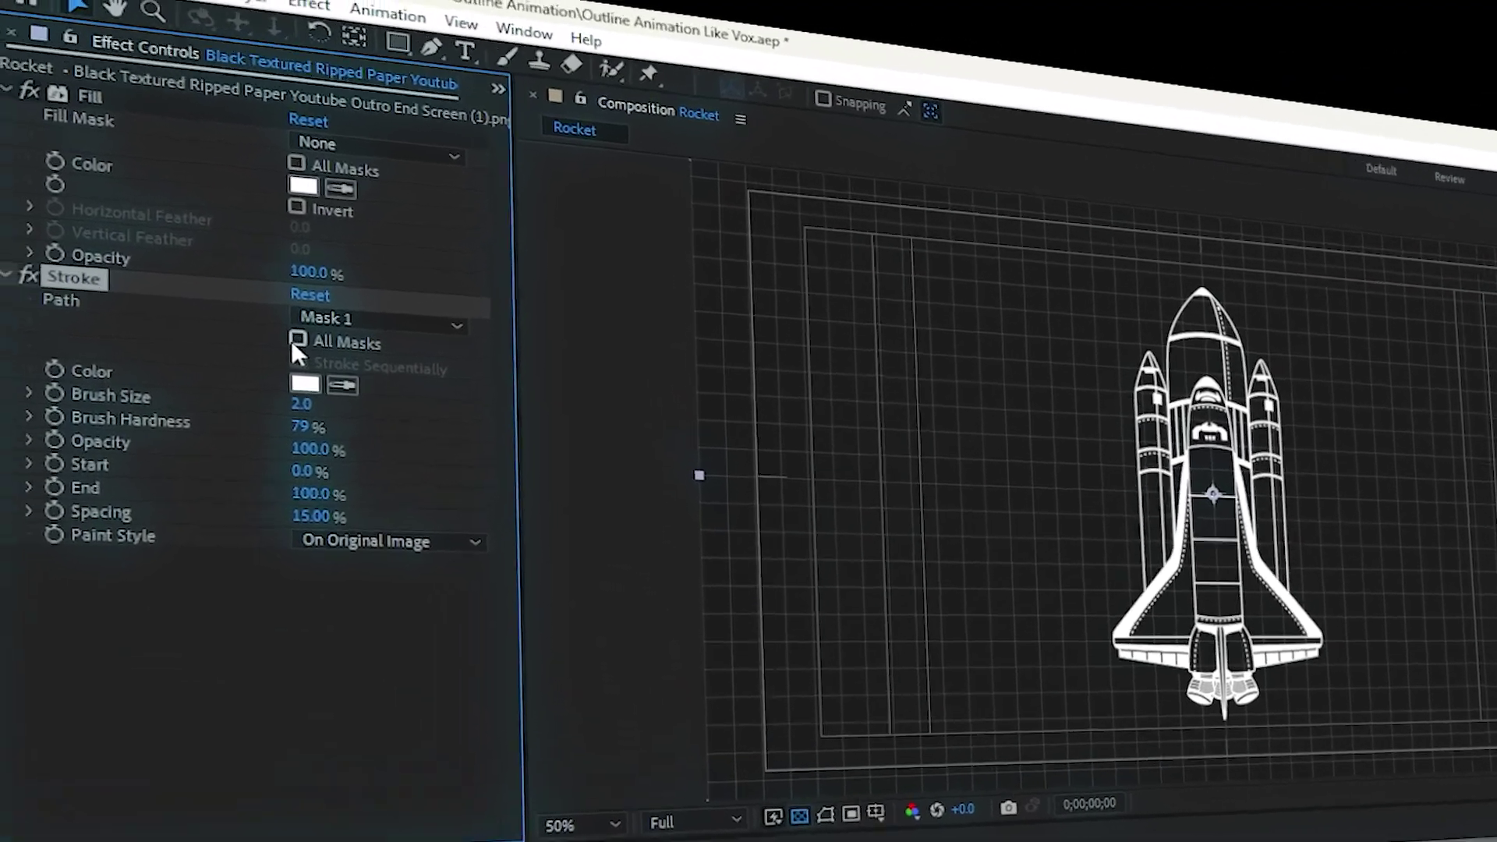
click(313, 348)
click(314, 375)
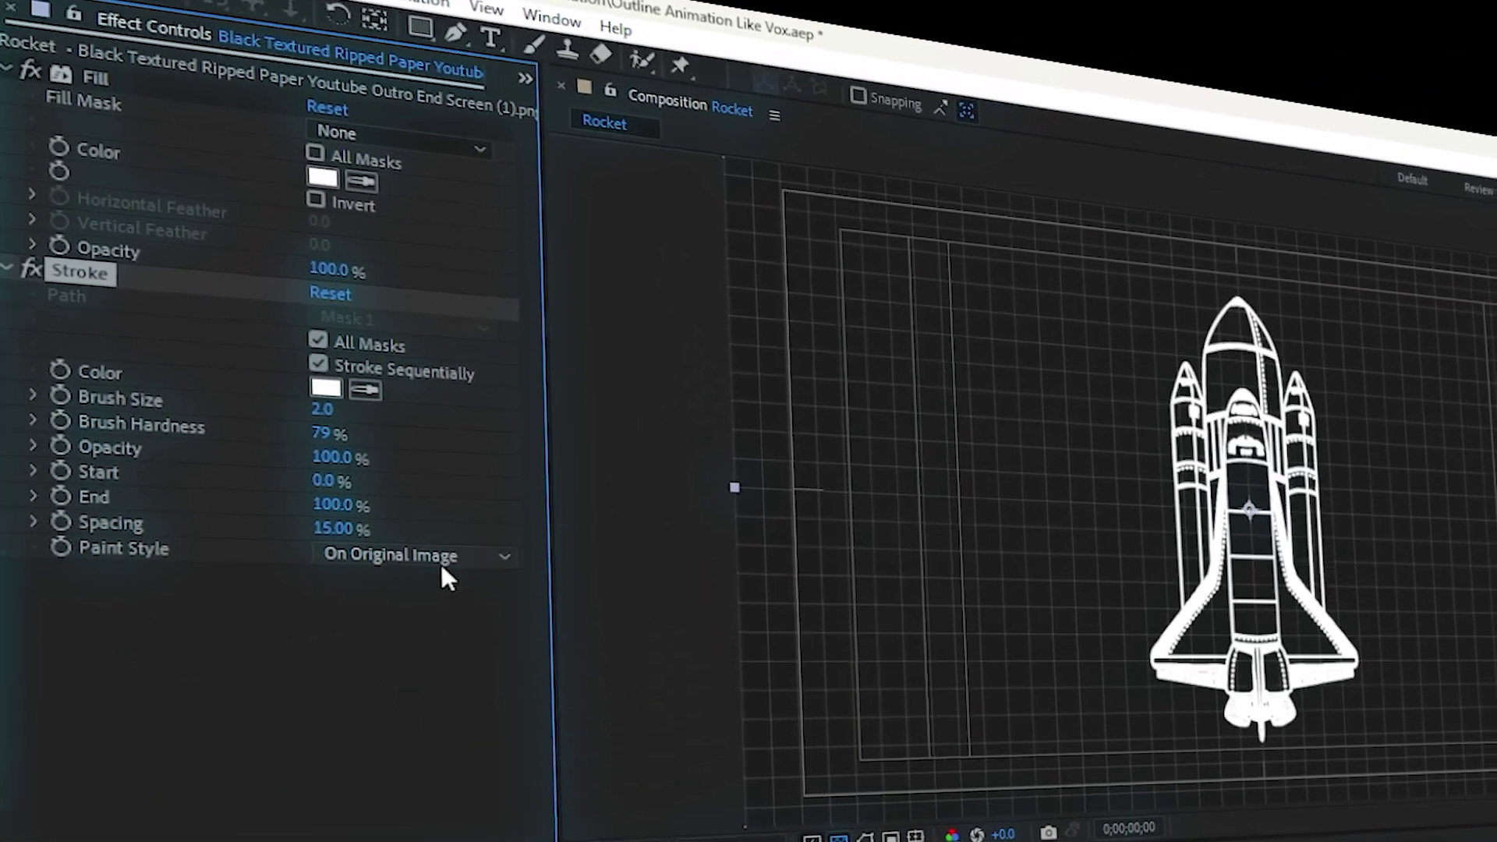
click(439, 559)
click(449, 648)
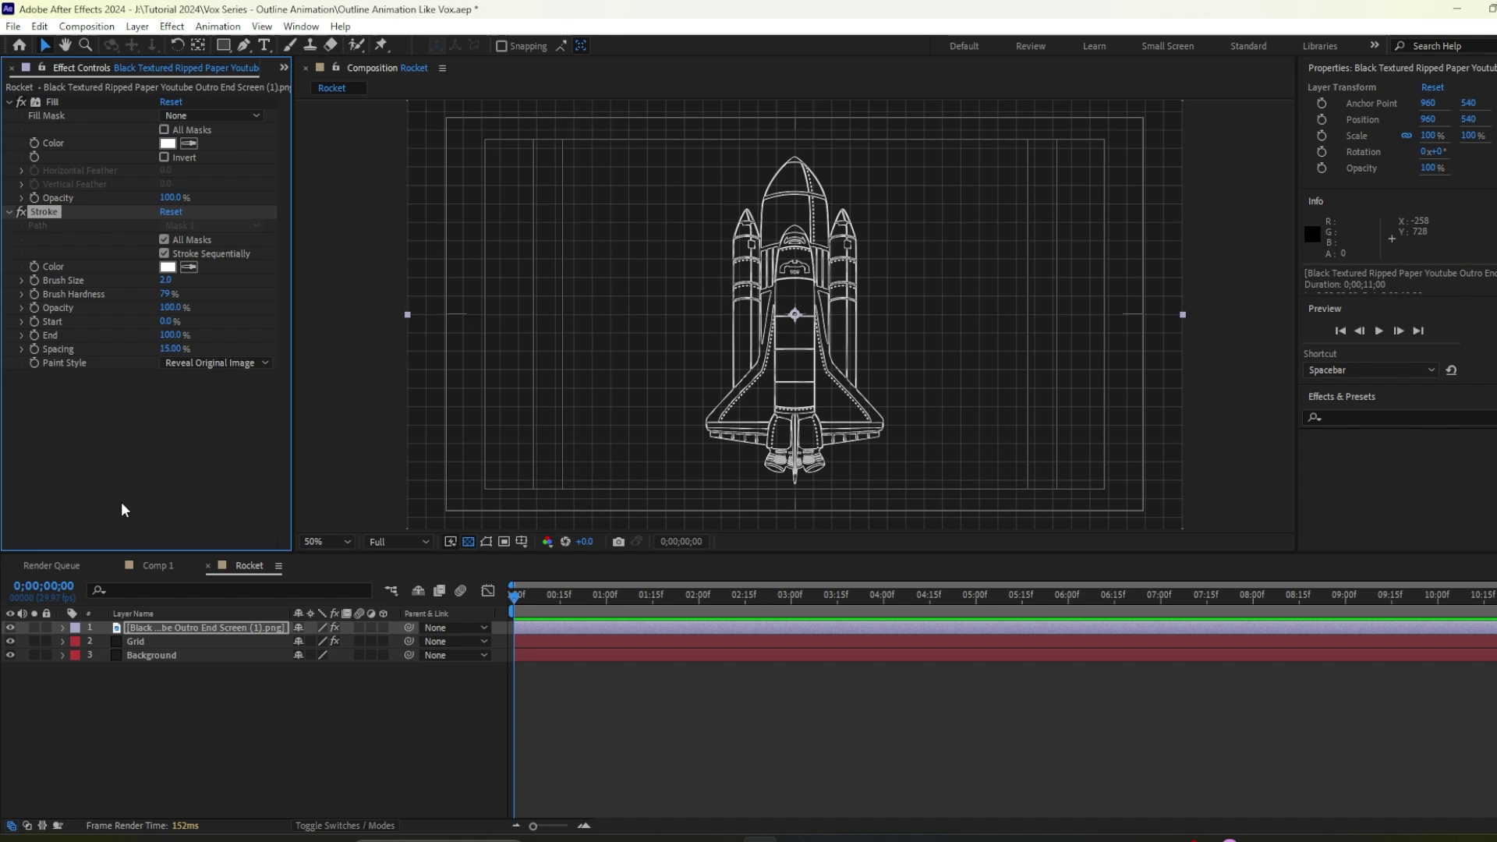
click(931, 607)
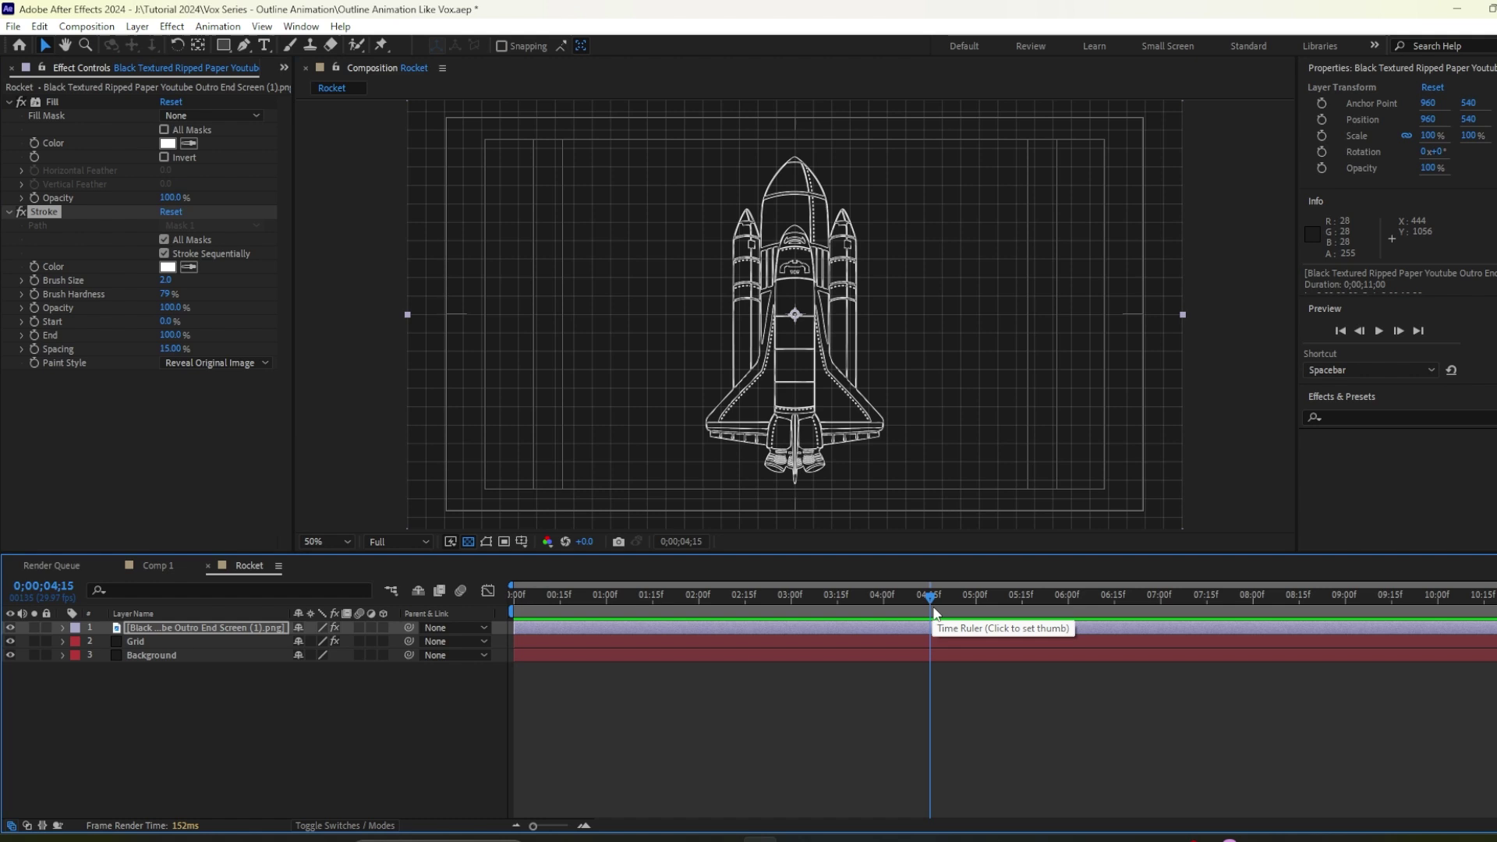
Keyframe Stroke End at 100% at 0;00;04;15 and 0% at 0;00;00;00
click(34, 335)
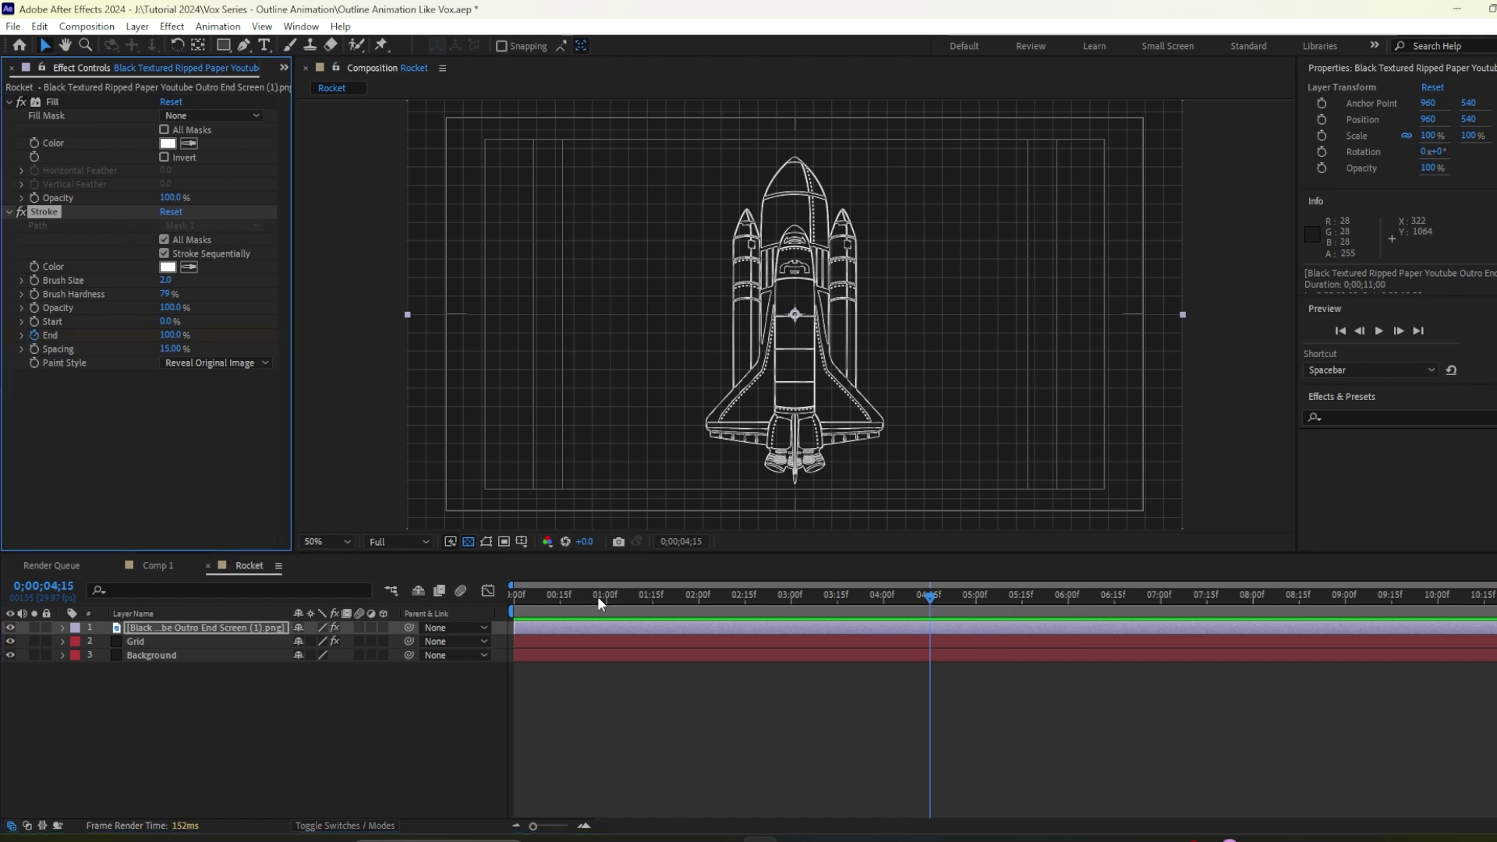
drag(597, 597, 493, 608)
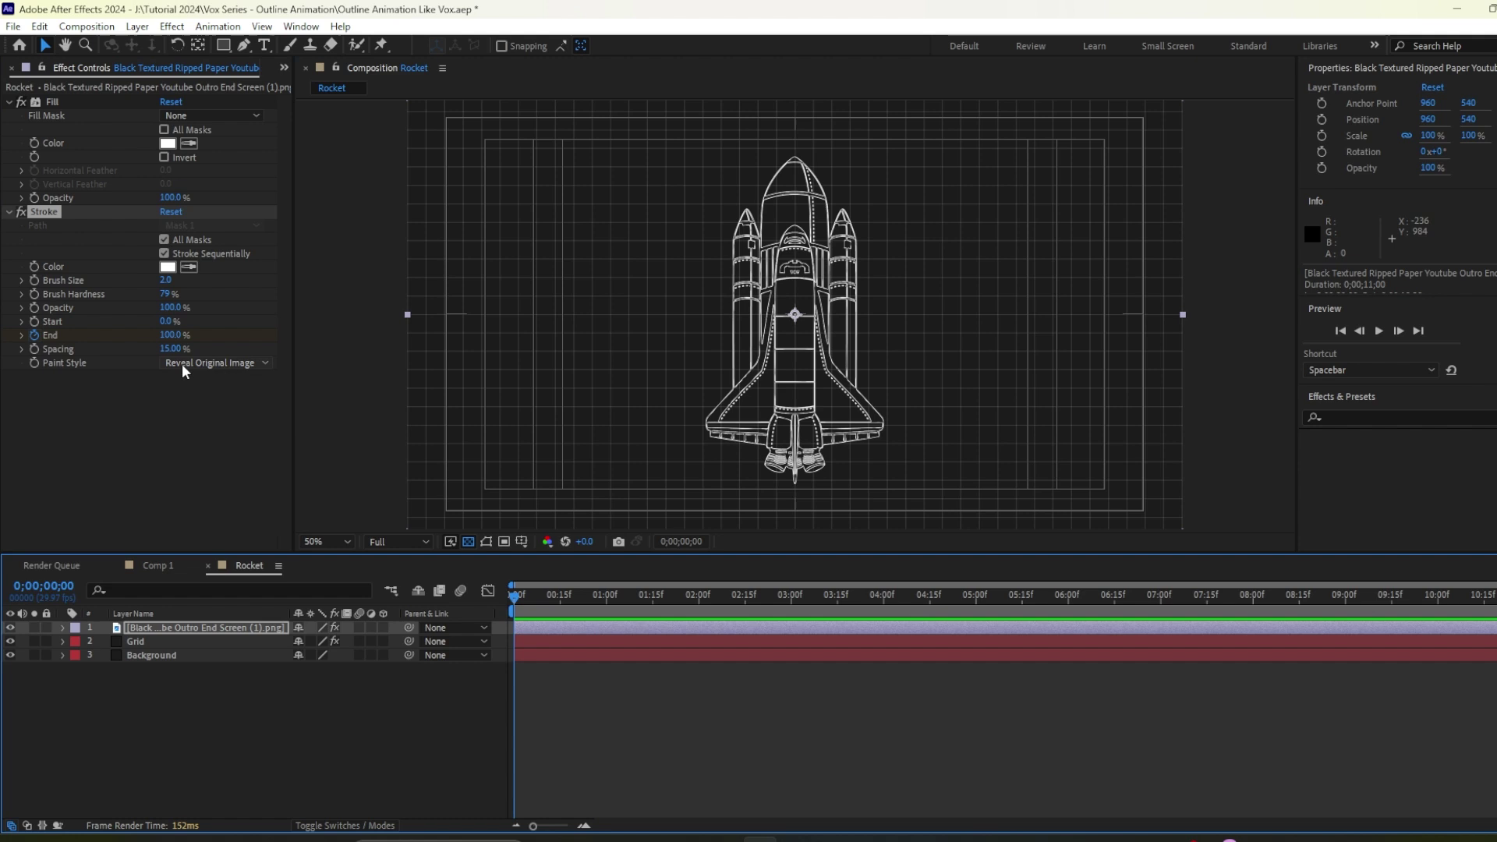
click(175, 334)
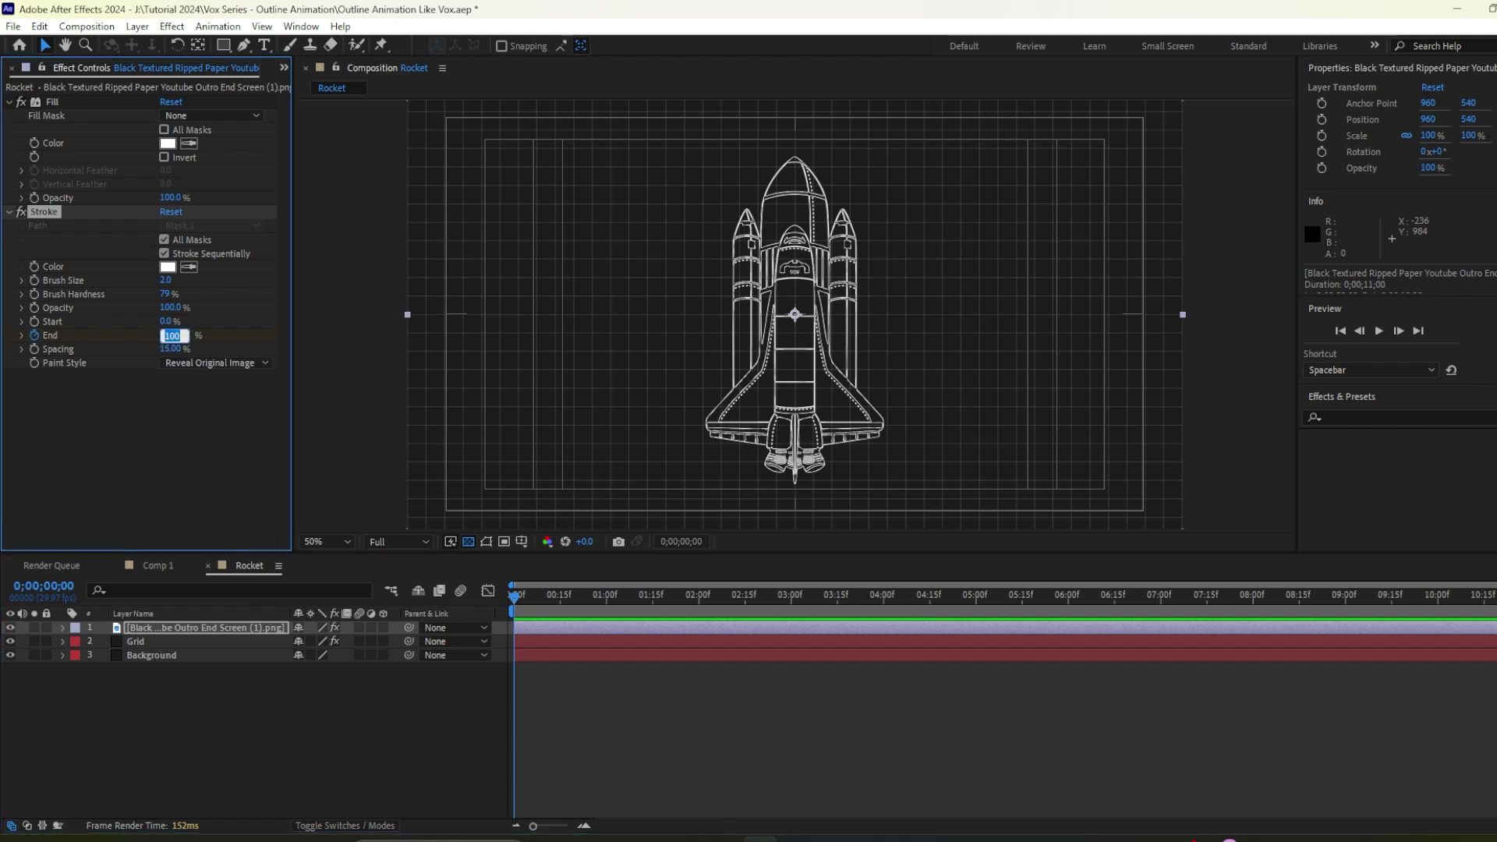
text(0)
key(Return)
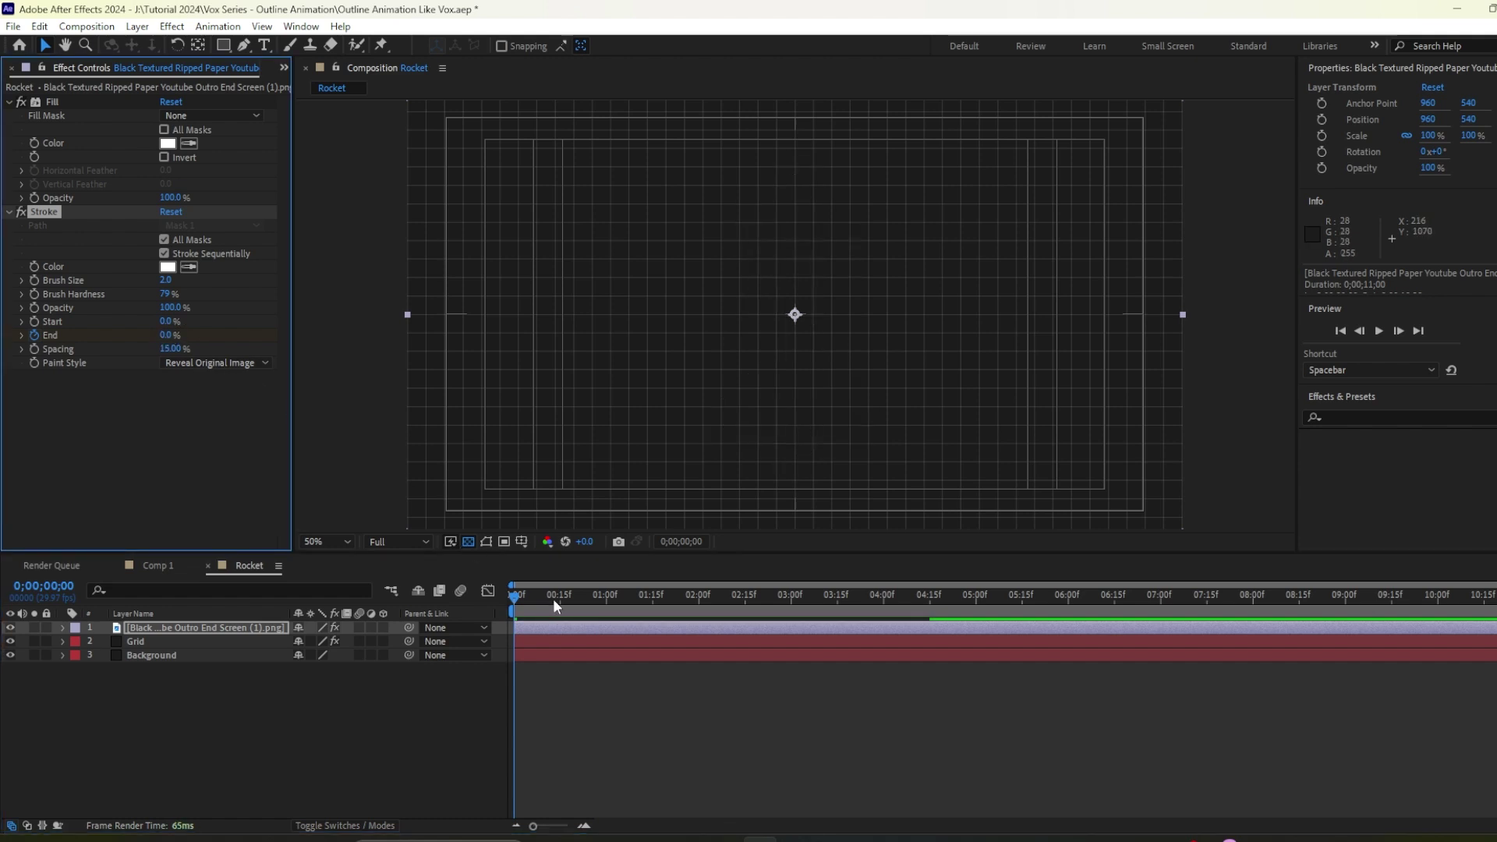
Preview the draw-on animation at Half resolution
click(421, 546)
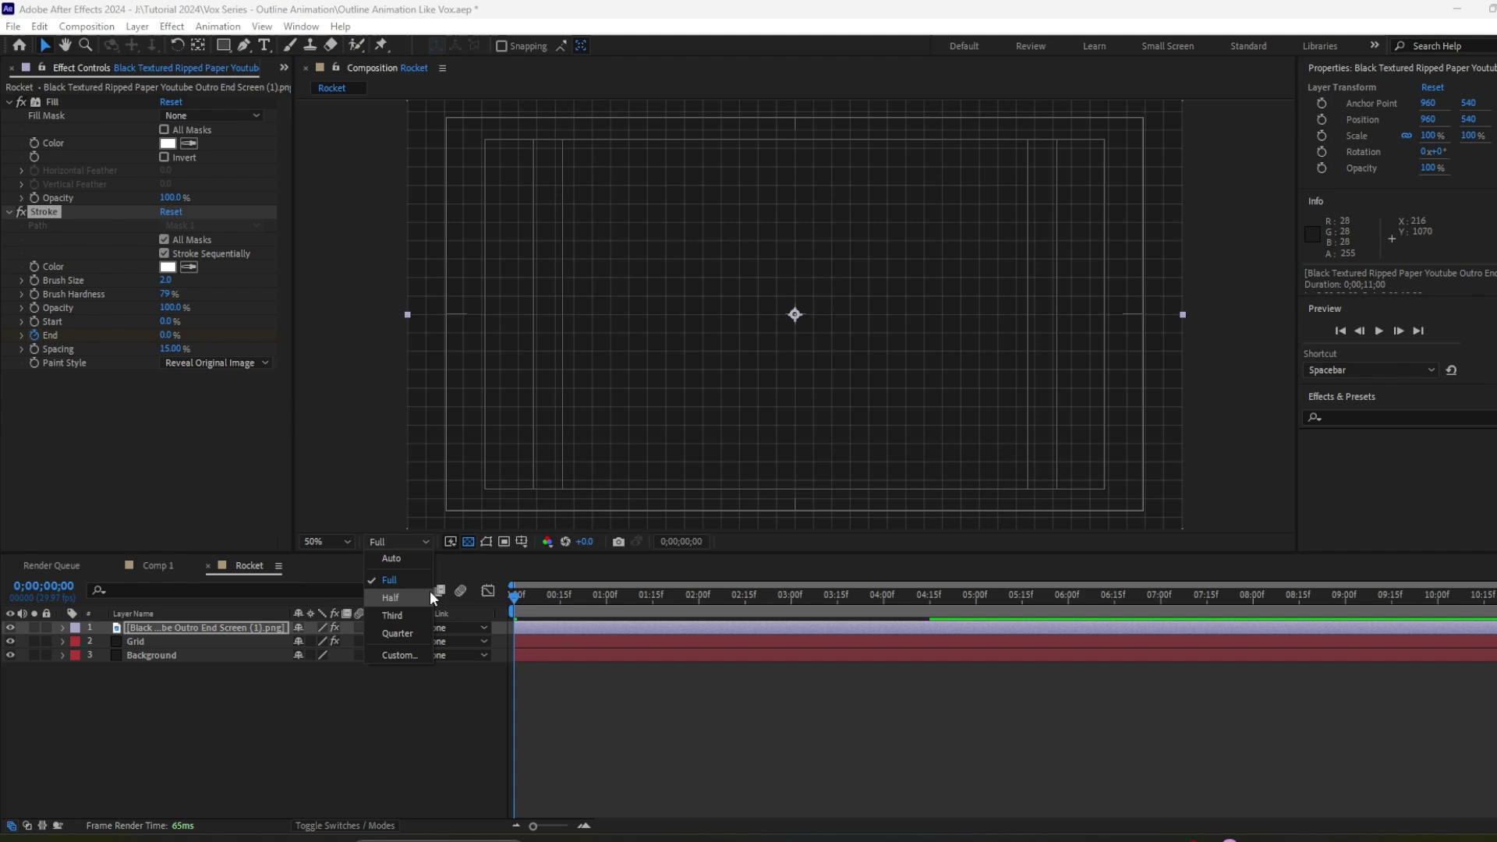
click(393, 576)
key(space)
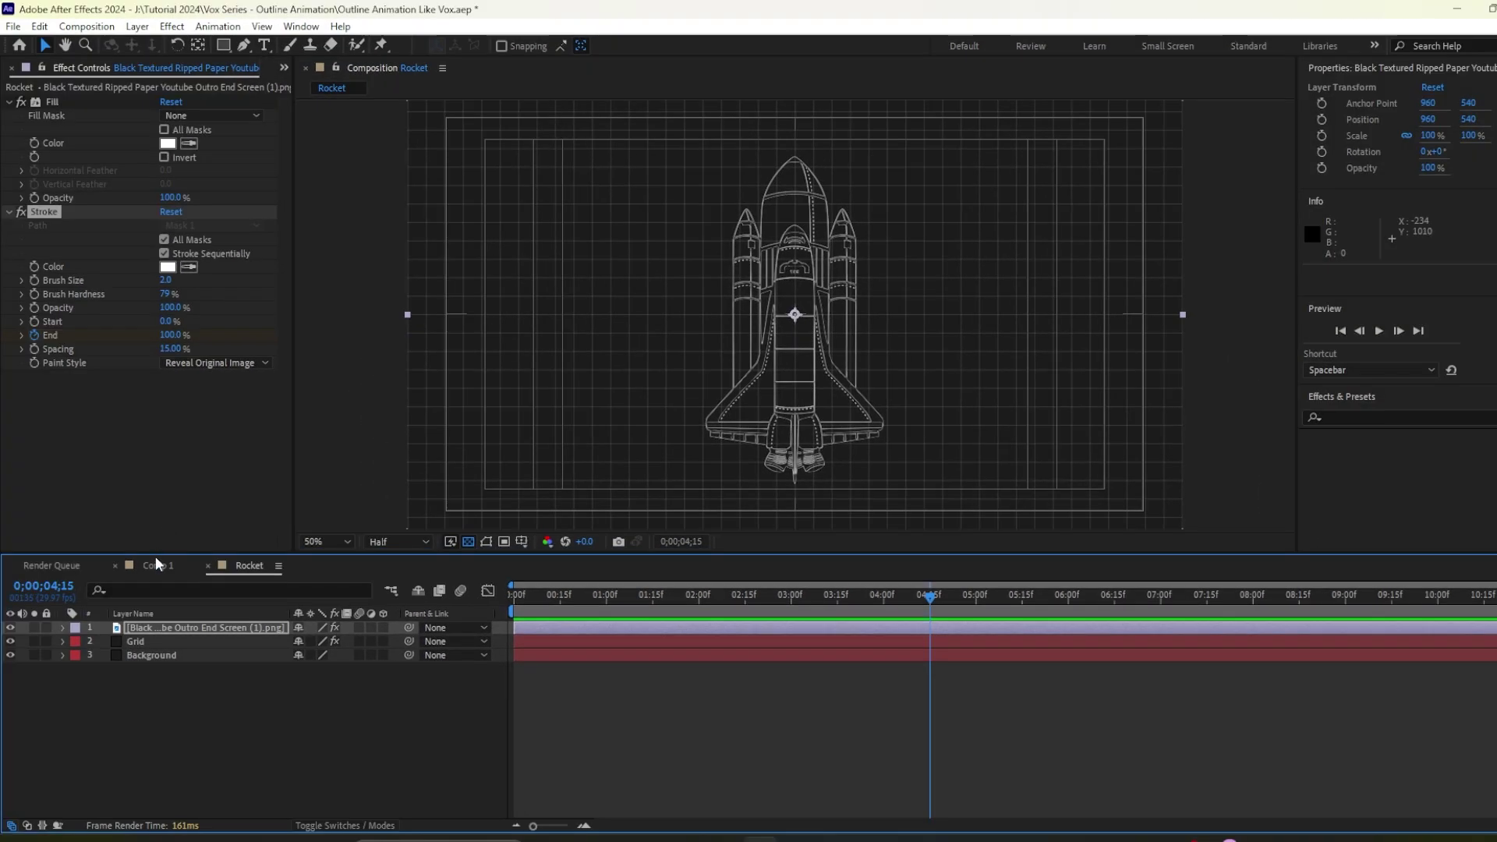
Show the Project panel and drag Rocket.mp4 into the Rocket comp beneath the outline
click(156, 561)
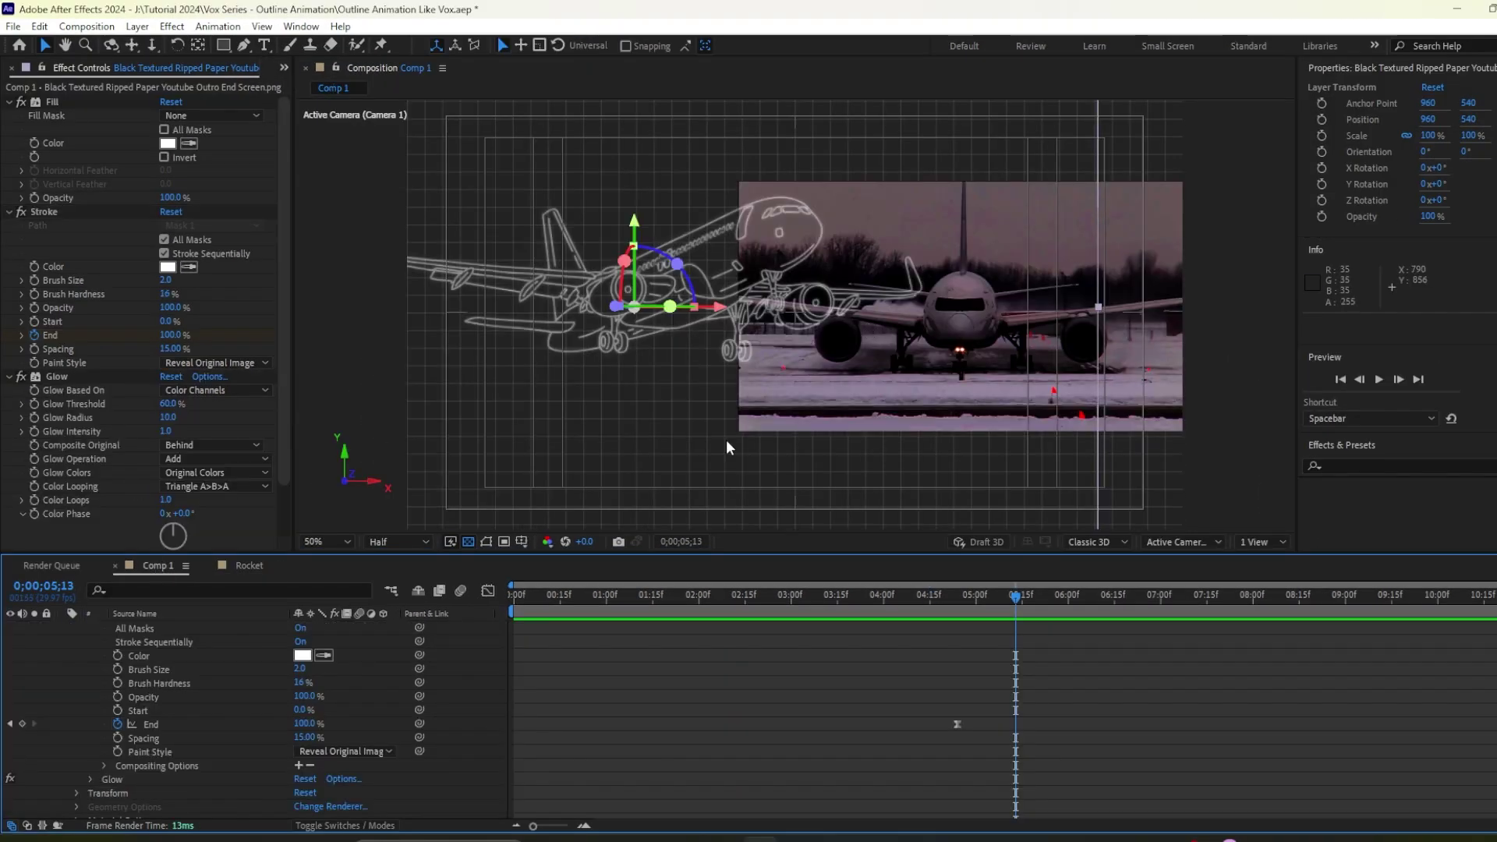
click(250, 568)
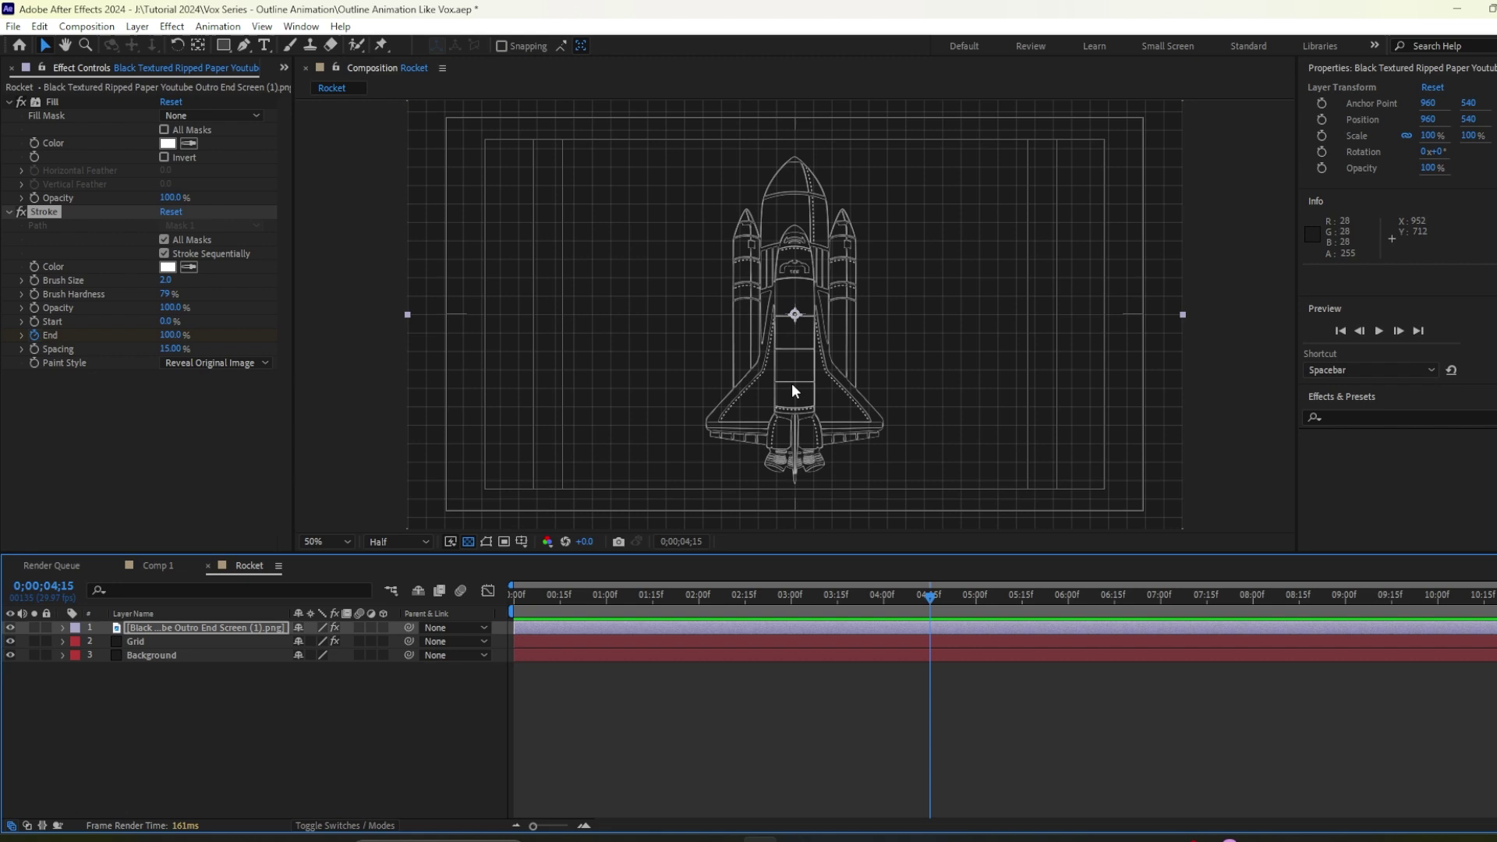
click(282, 68)
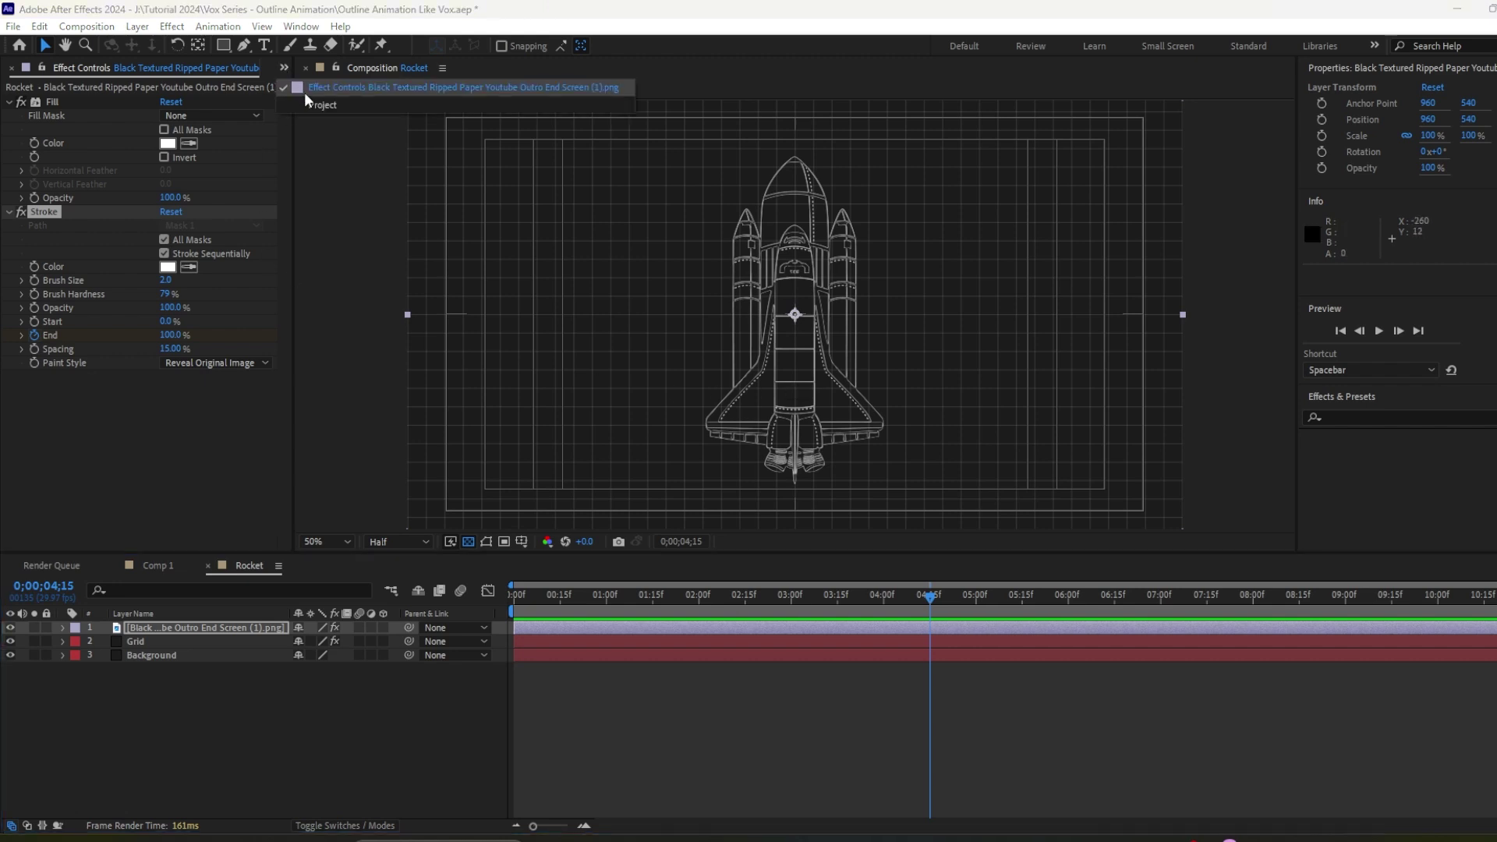
click(316, 105)
click(100, 306)
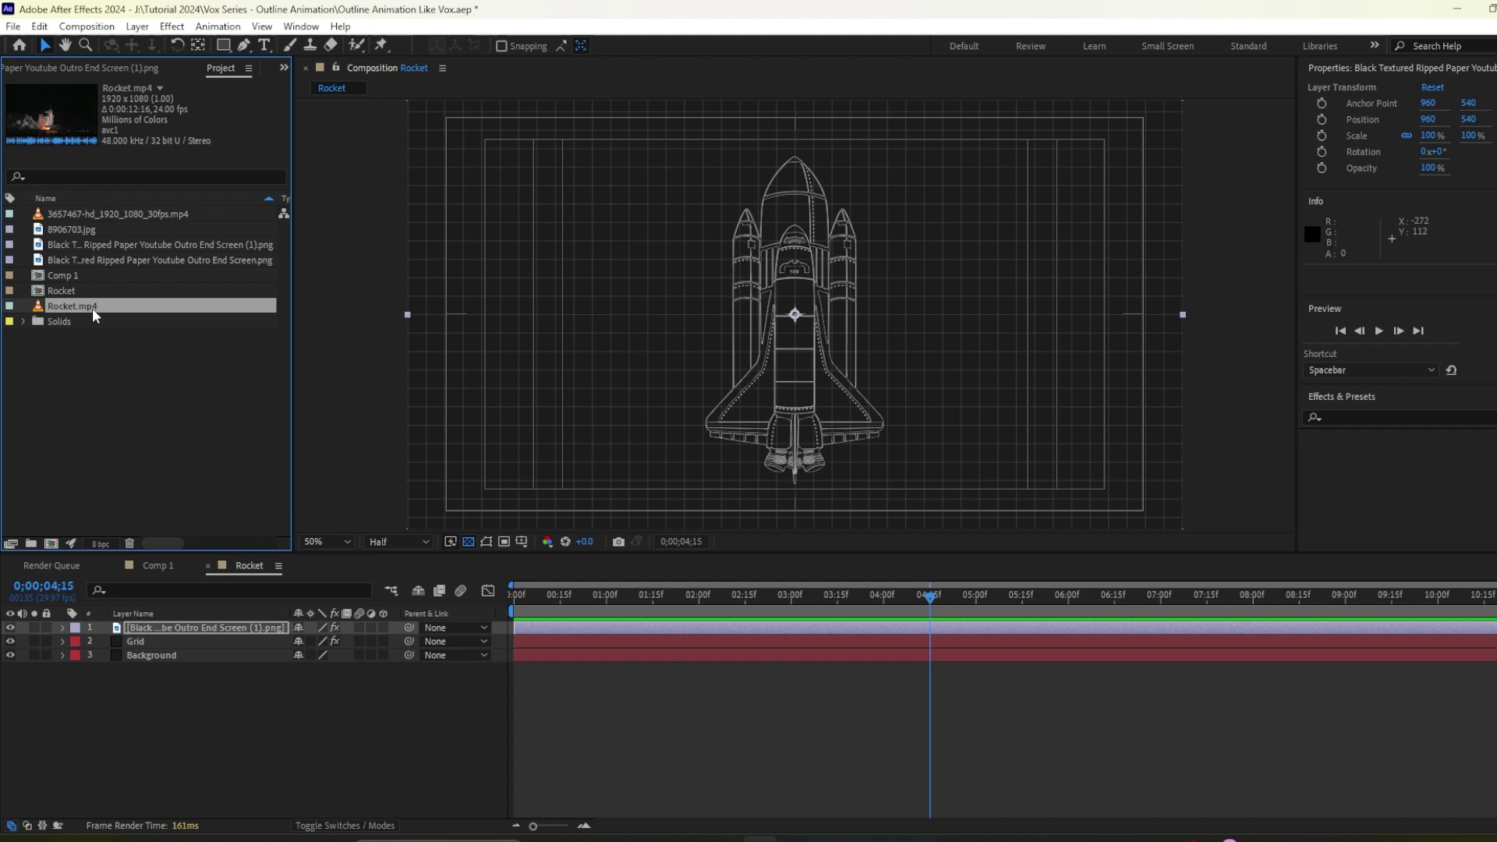
drag(92, 307, 205, 633)
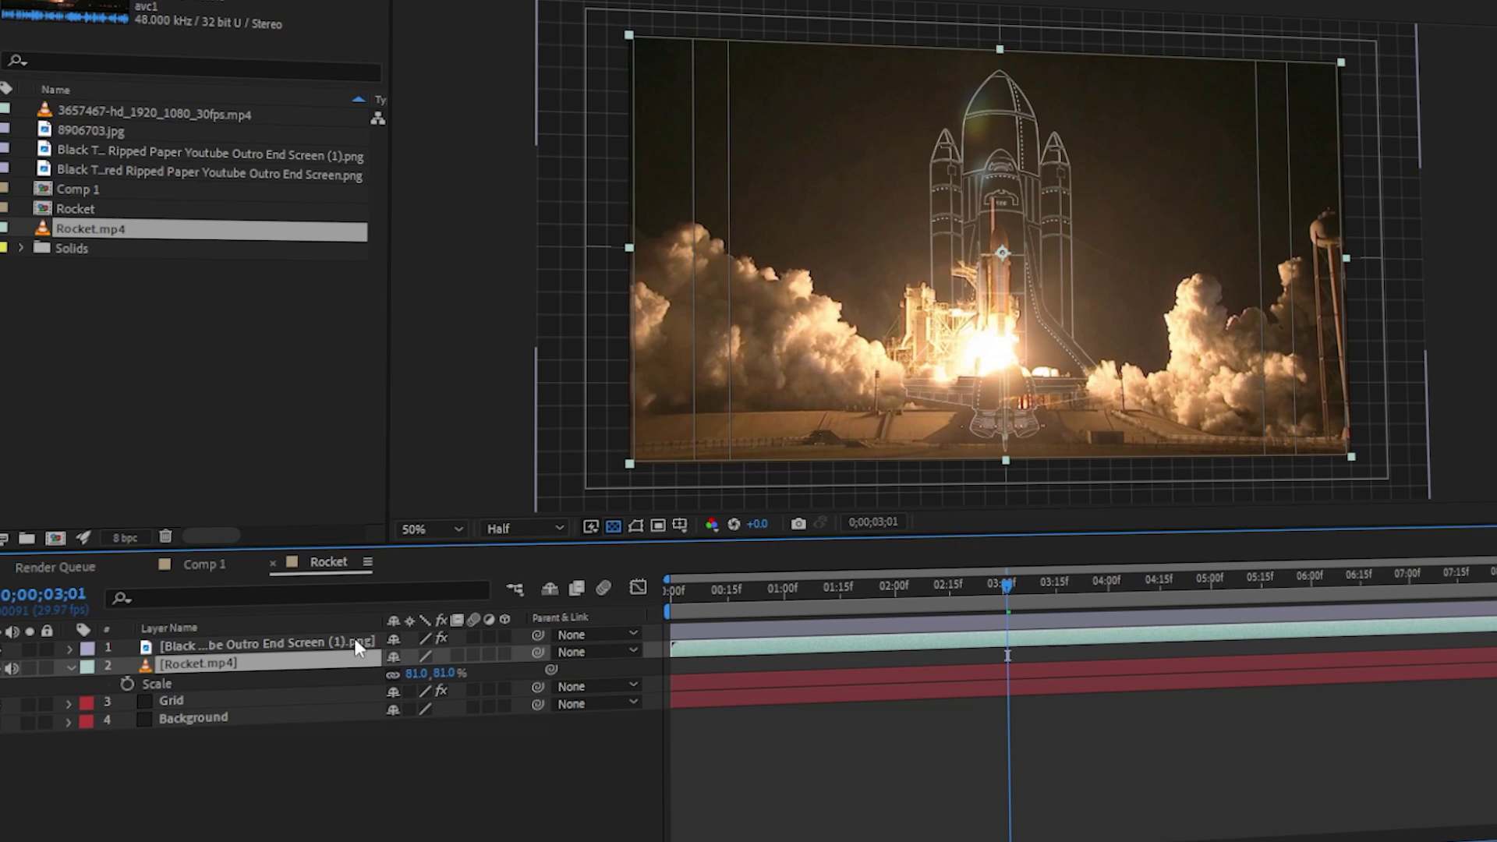
Move Rocket.mp4 right to position 1817.0, 540.0 beside the outline
key(p)
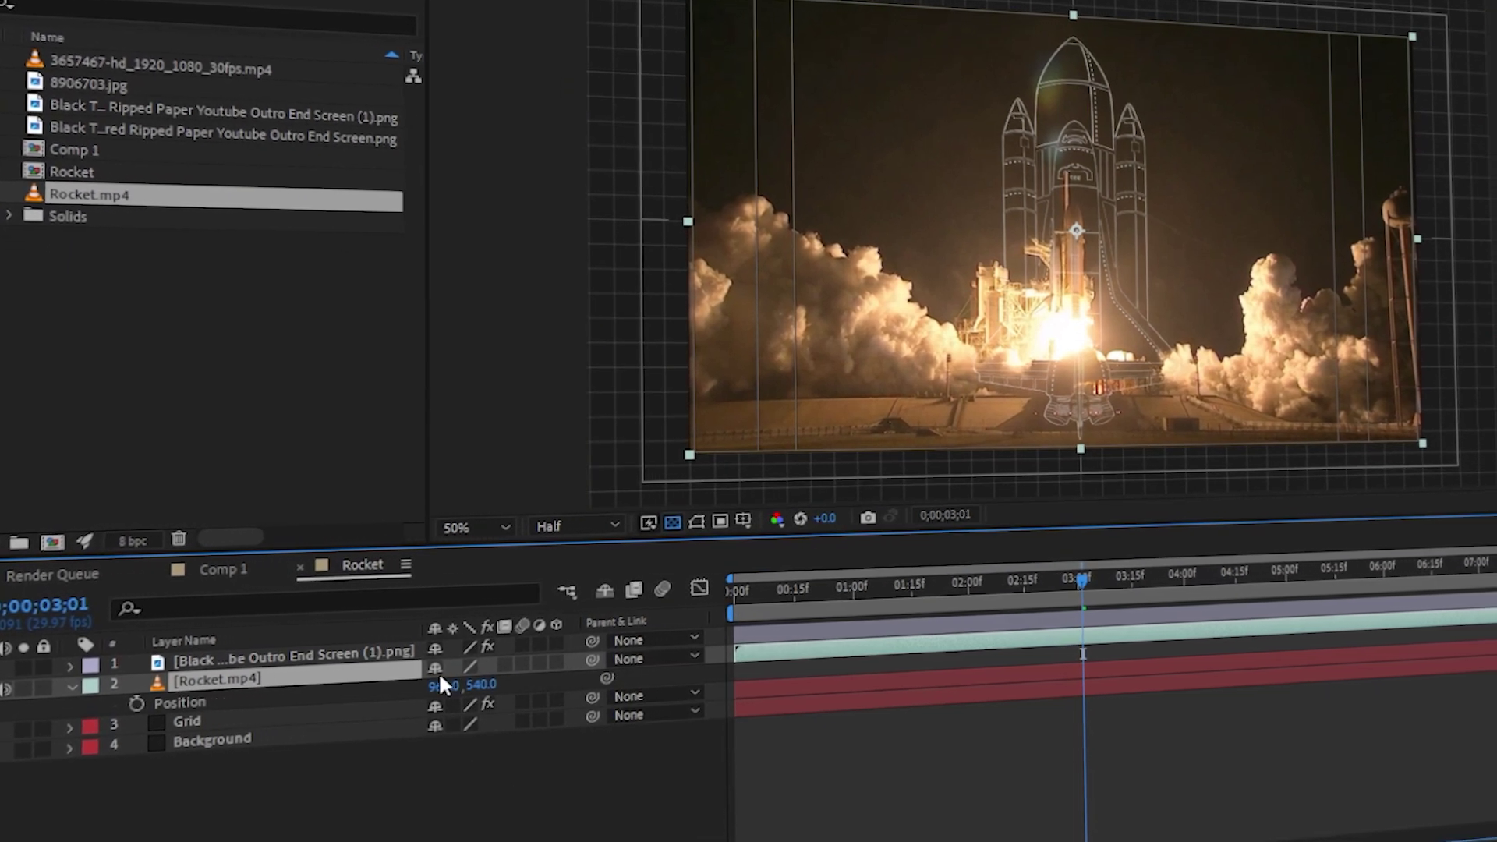
drag(438, 684, 477, 684)
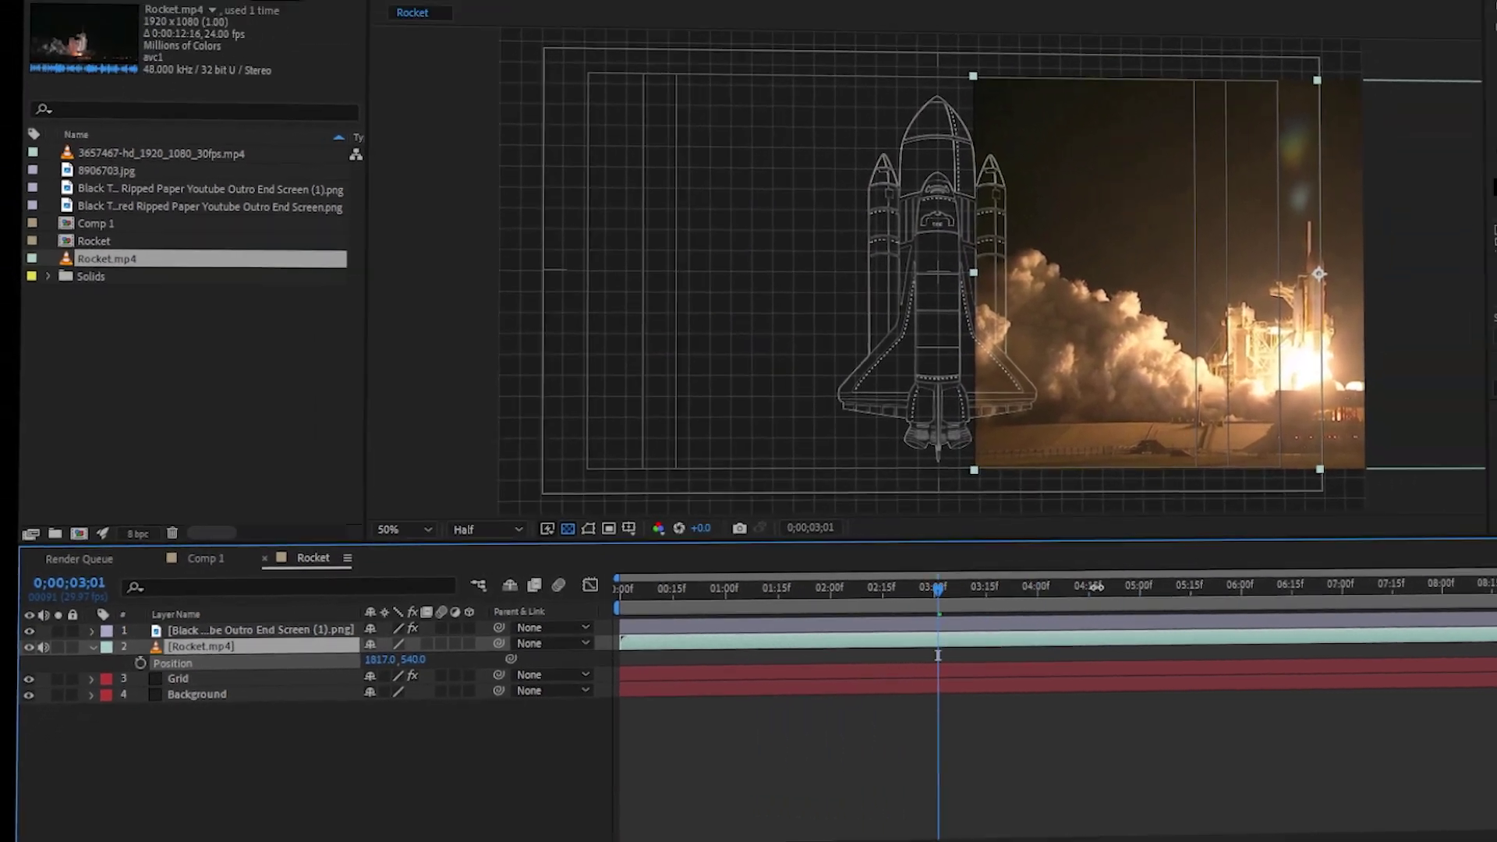
drag(717, 587, 1073, 586)
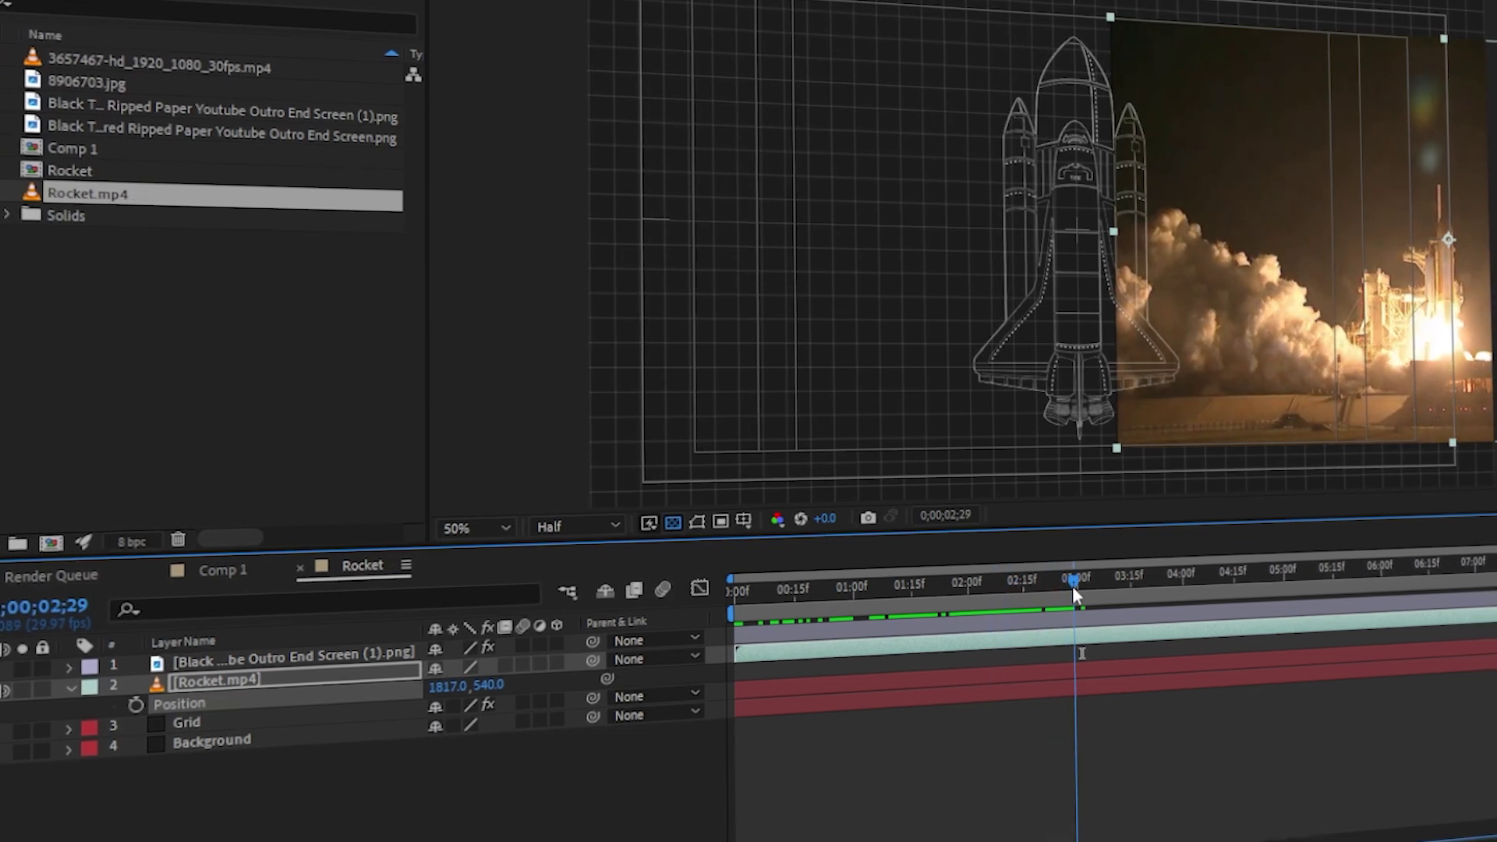
Review the plane outline drawing in Comp 1 around 0;00;00;29
click(226, 573)
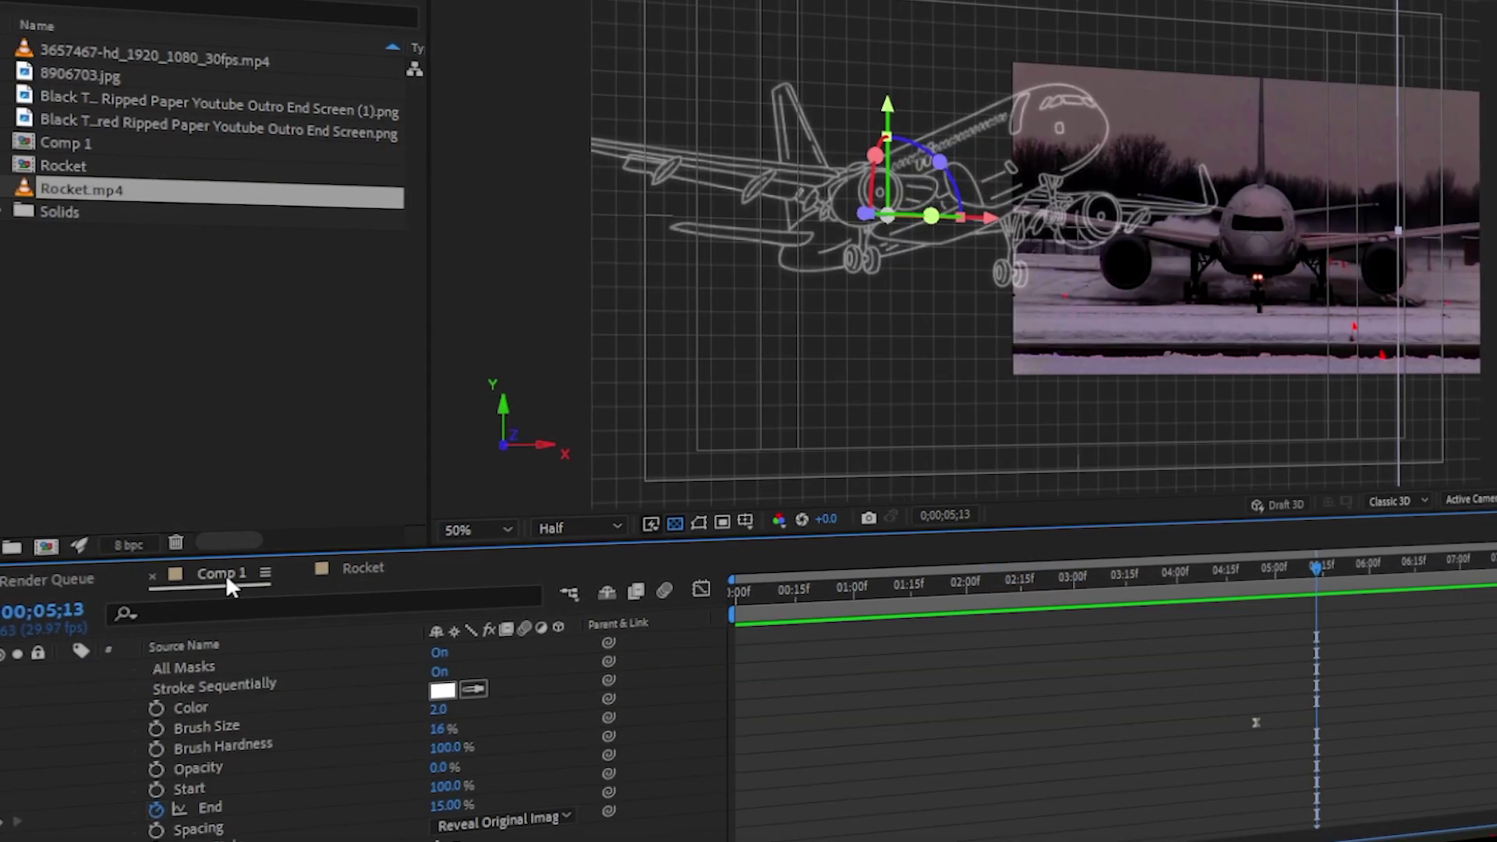
scroll(156, 638, up, 5)
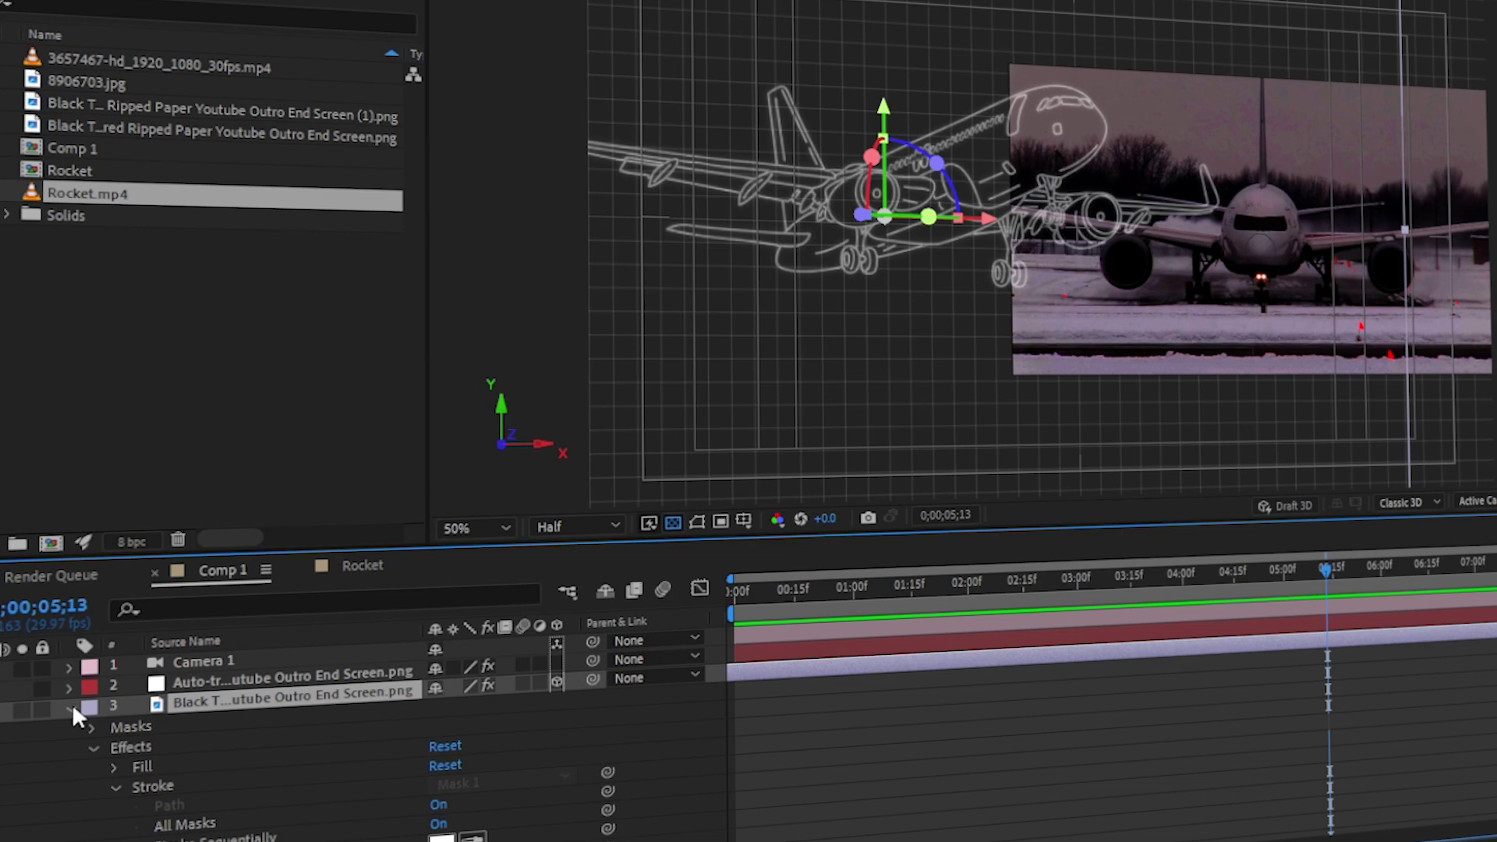
click(72, 704)
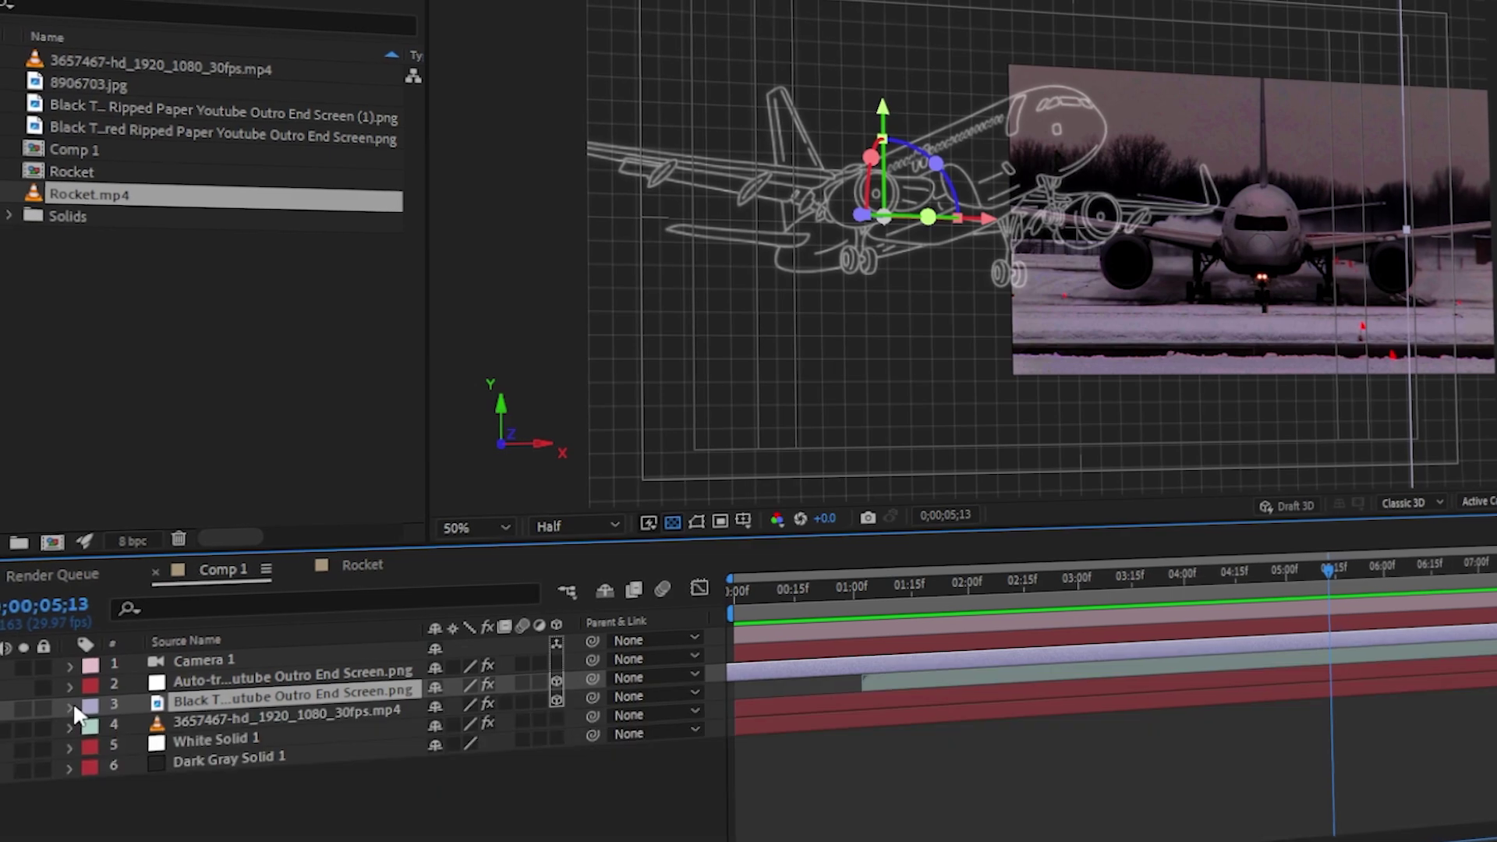
click(854, 592)
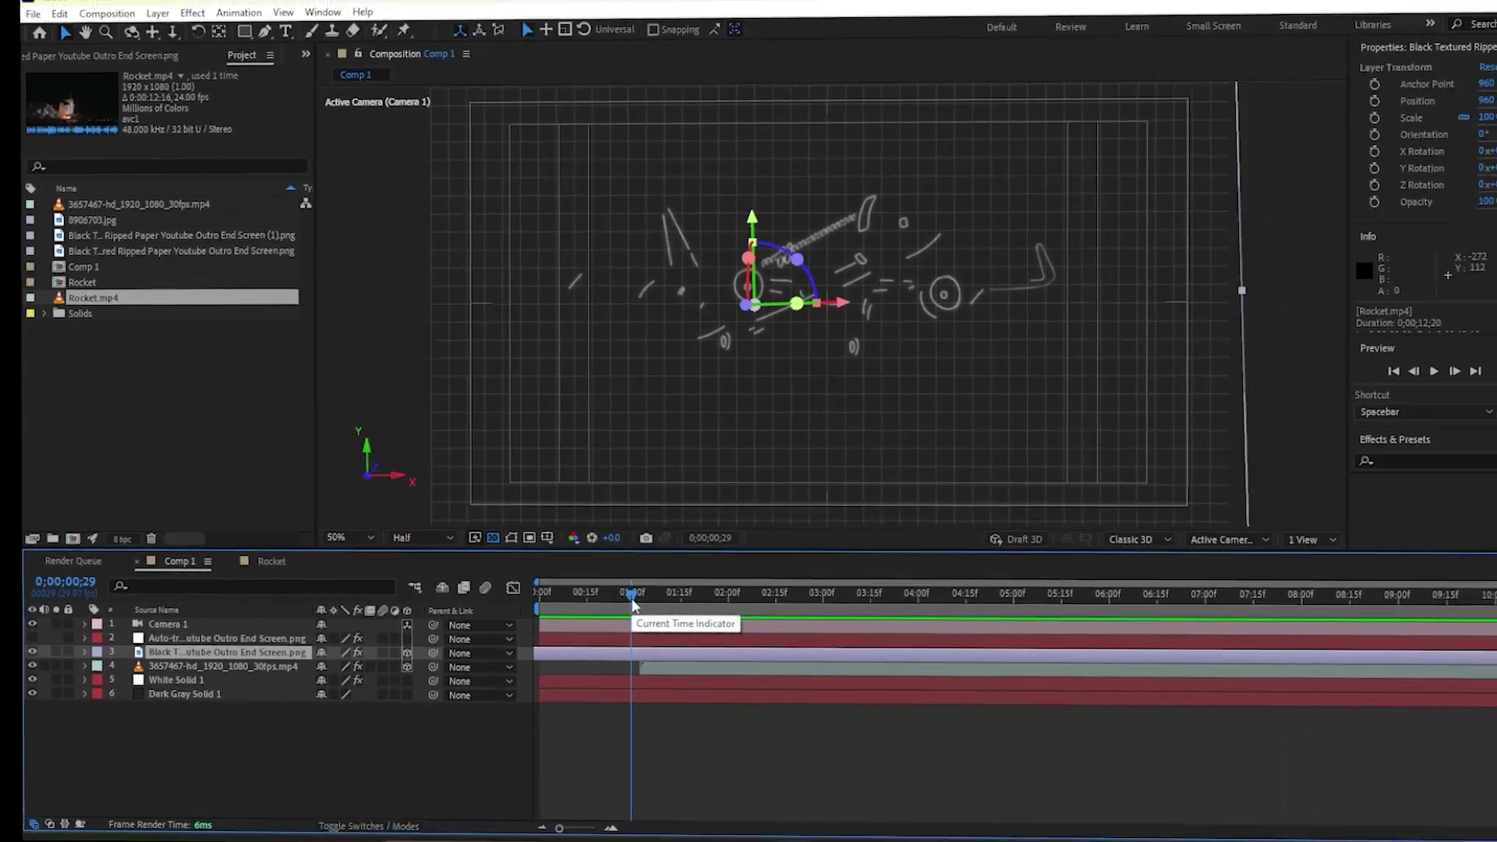
drag(632, 594, 675, 613)
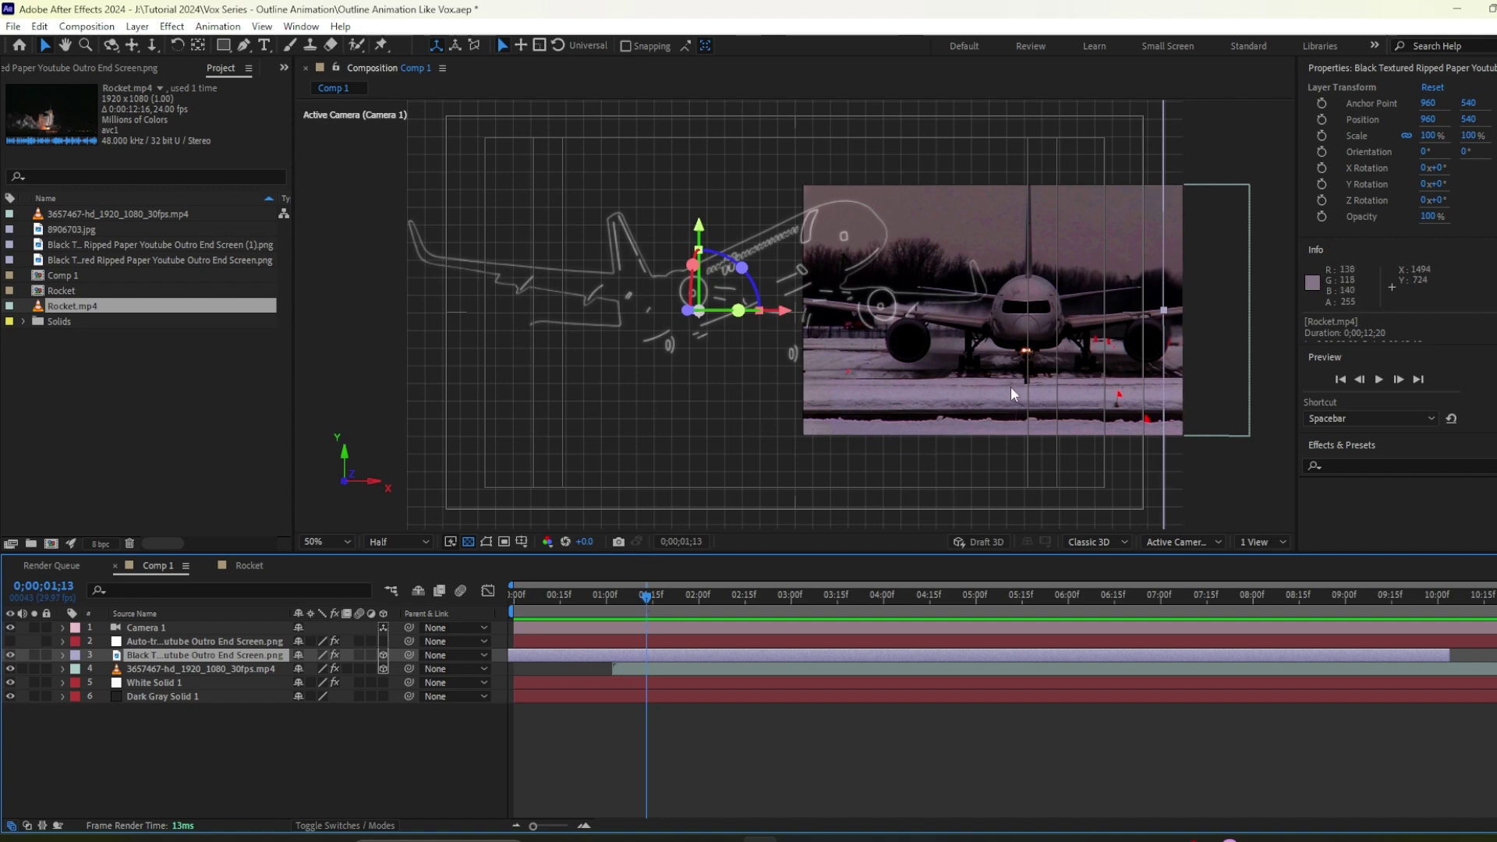
Trim Rocket.mp4's in-point in the Rocket comp to 0;00;01;07
click(248, 565)
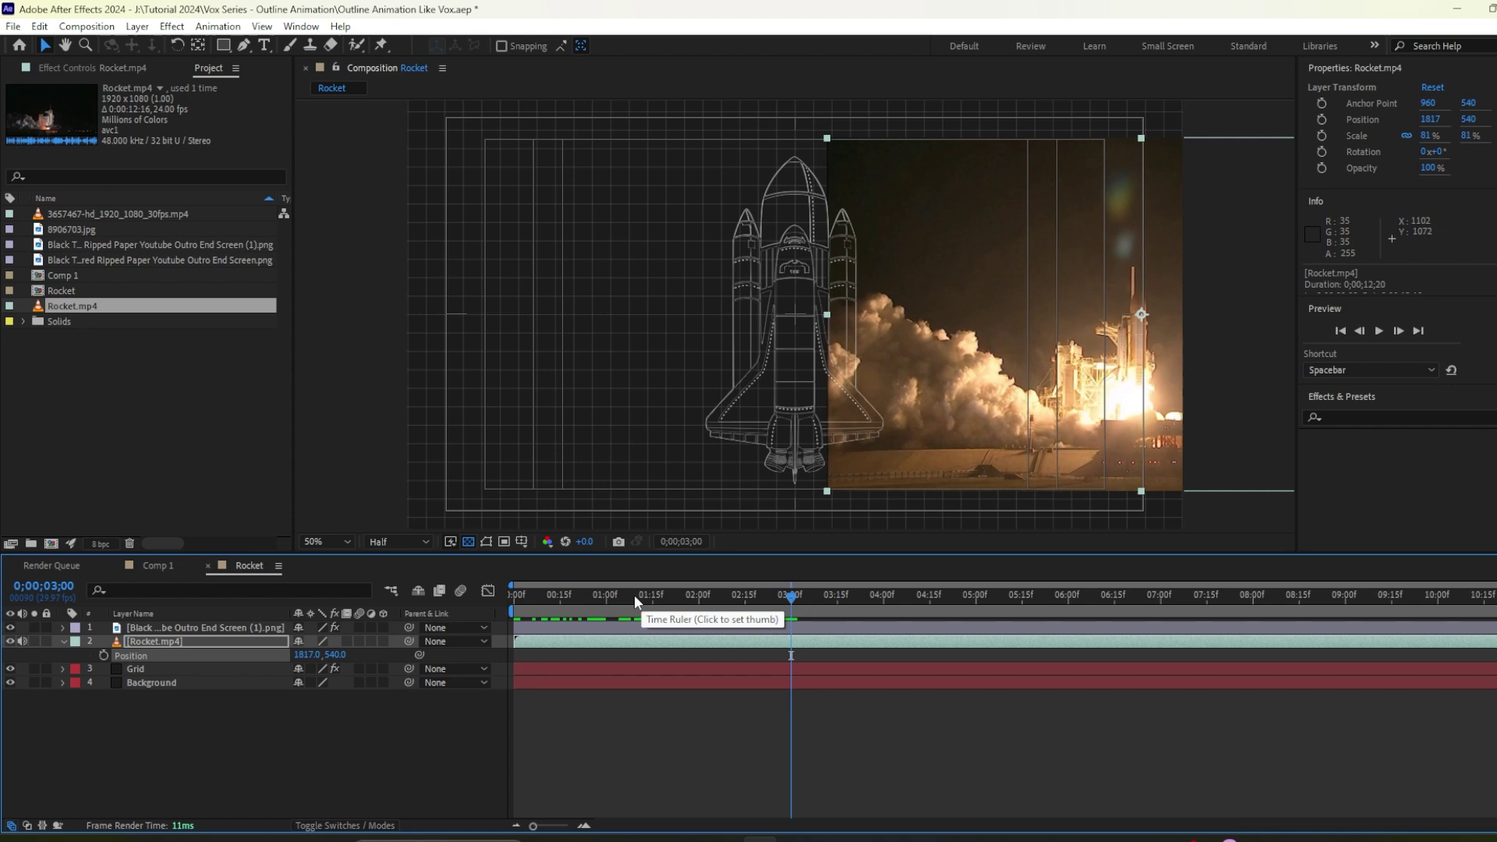
drag(606, 596, 633, 595)
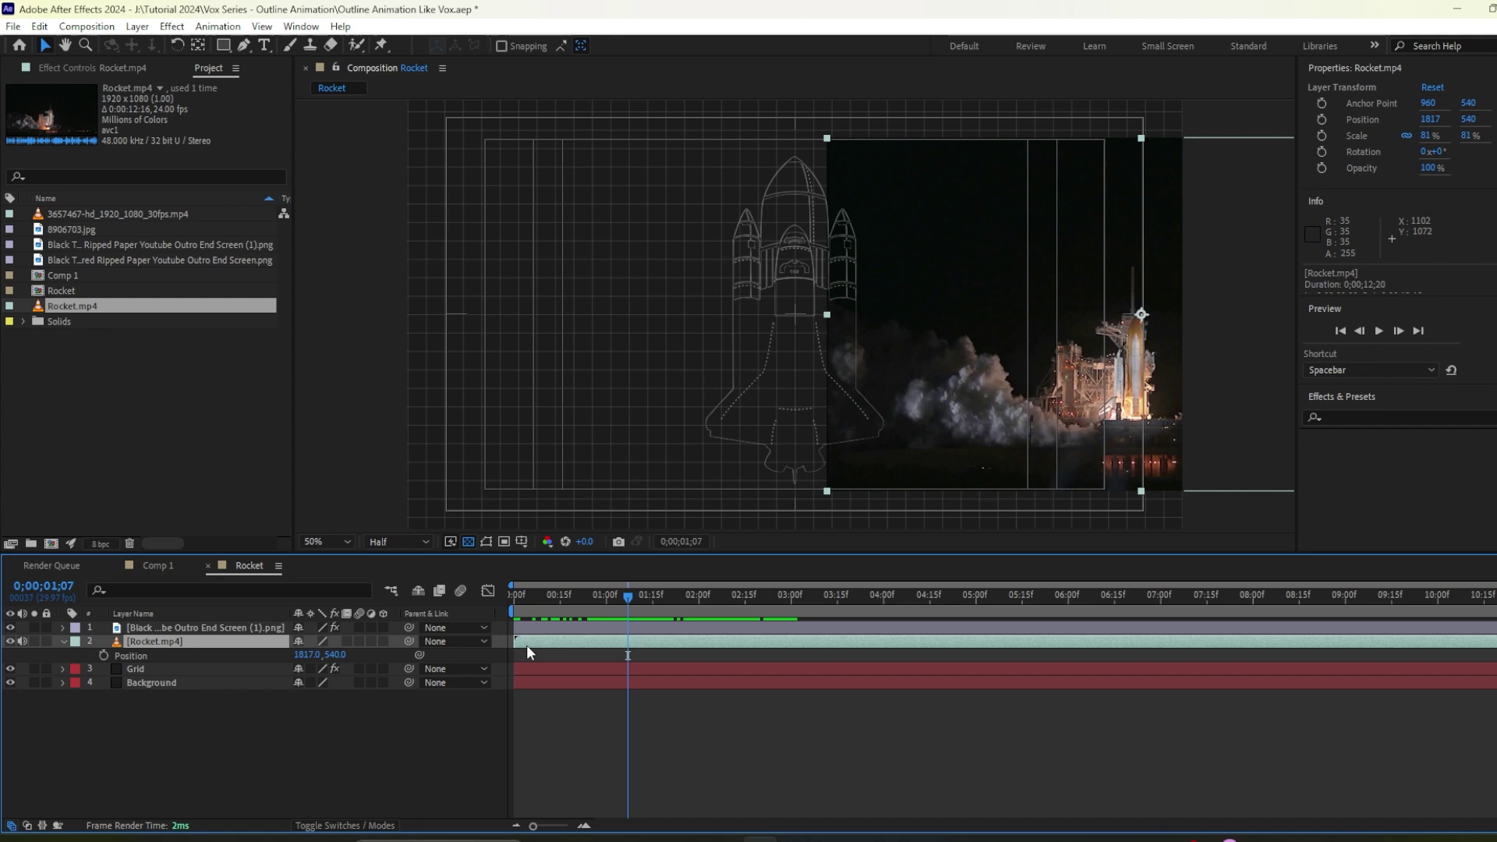
drag(526, 644, 630, 644)
click(681, 618)
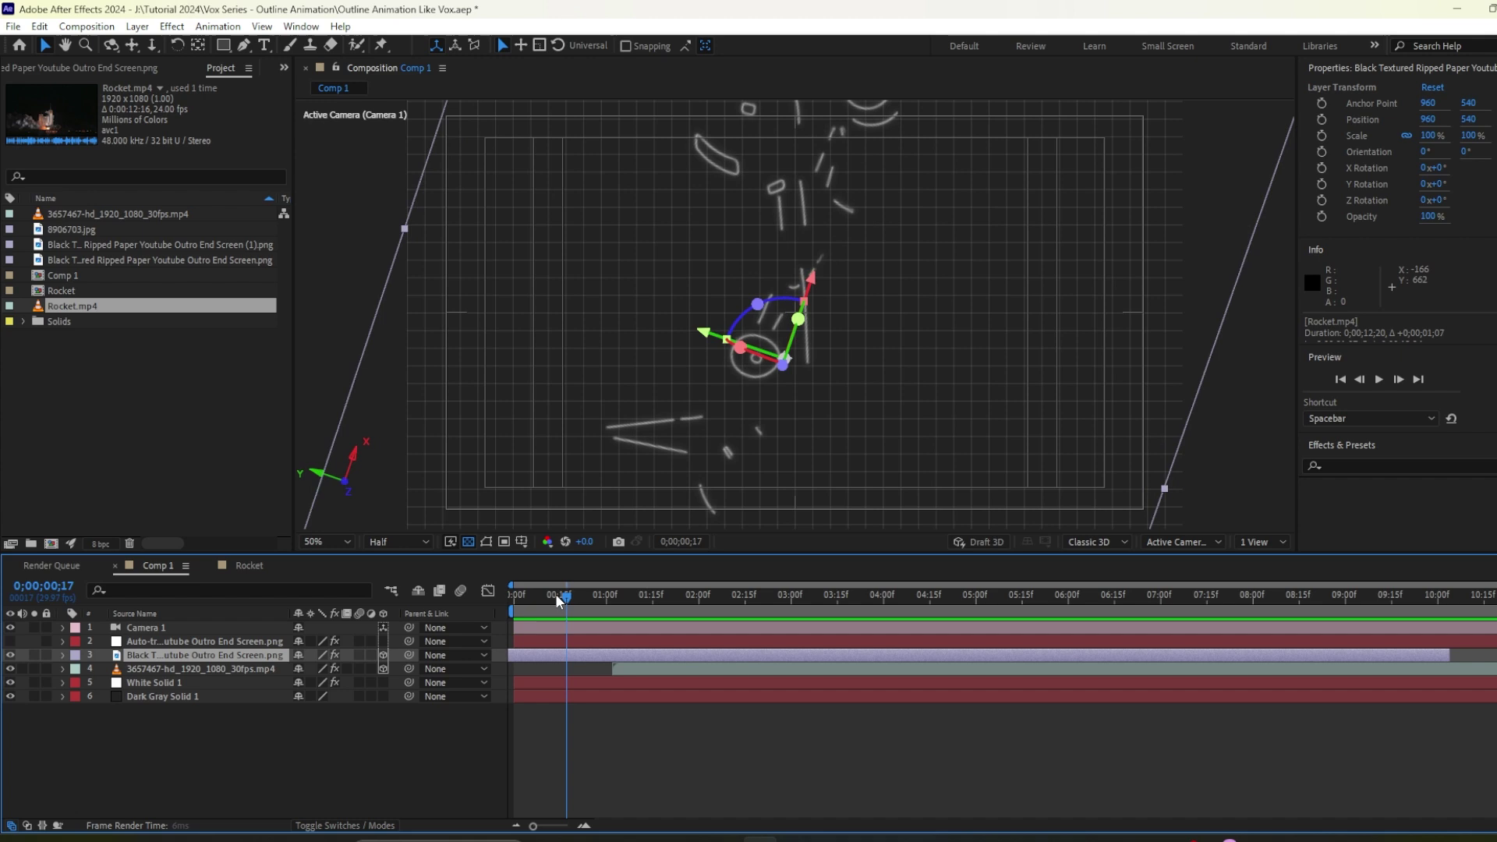
Select the plane footage's Opacity keyframes in Comp 1 to copy them
drag(611, 600, 632, 602)
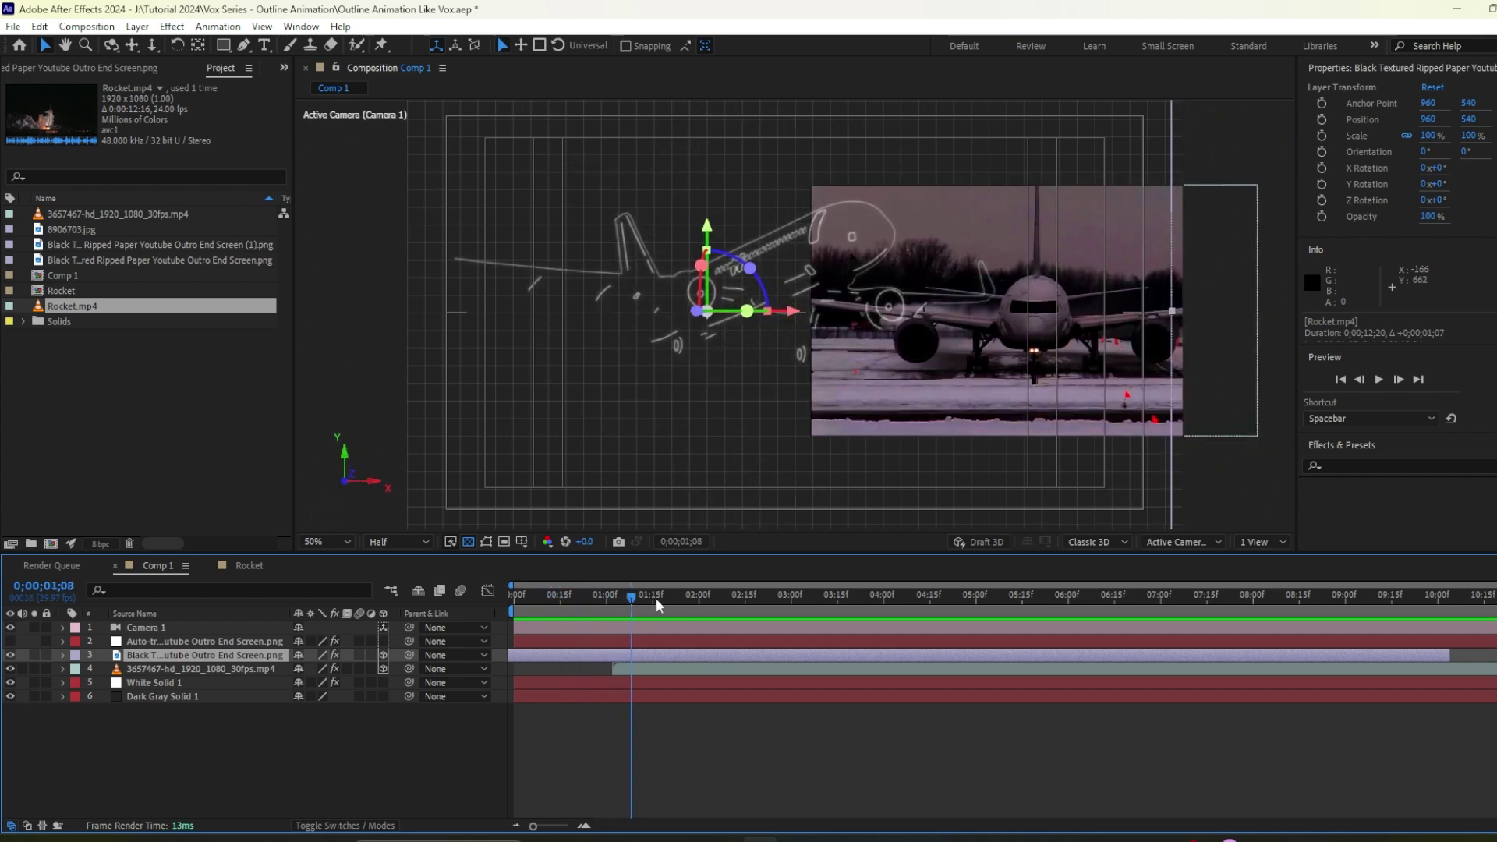
click(234, 668)
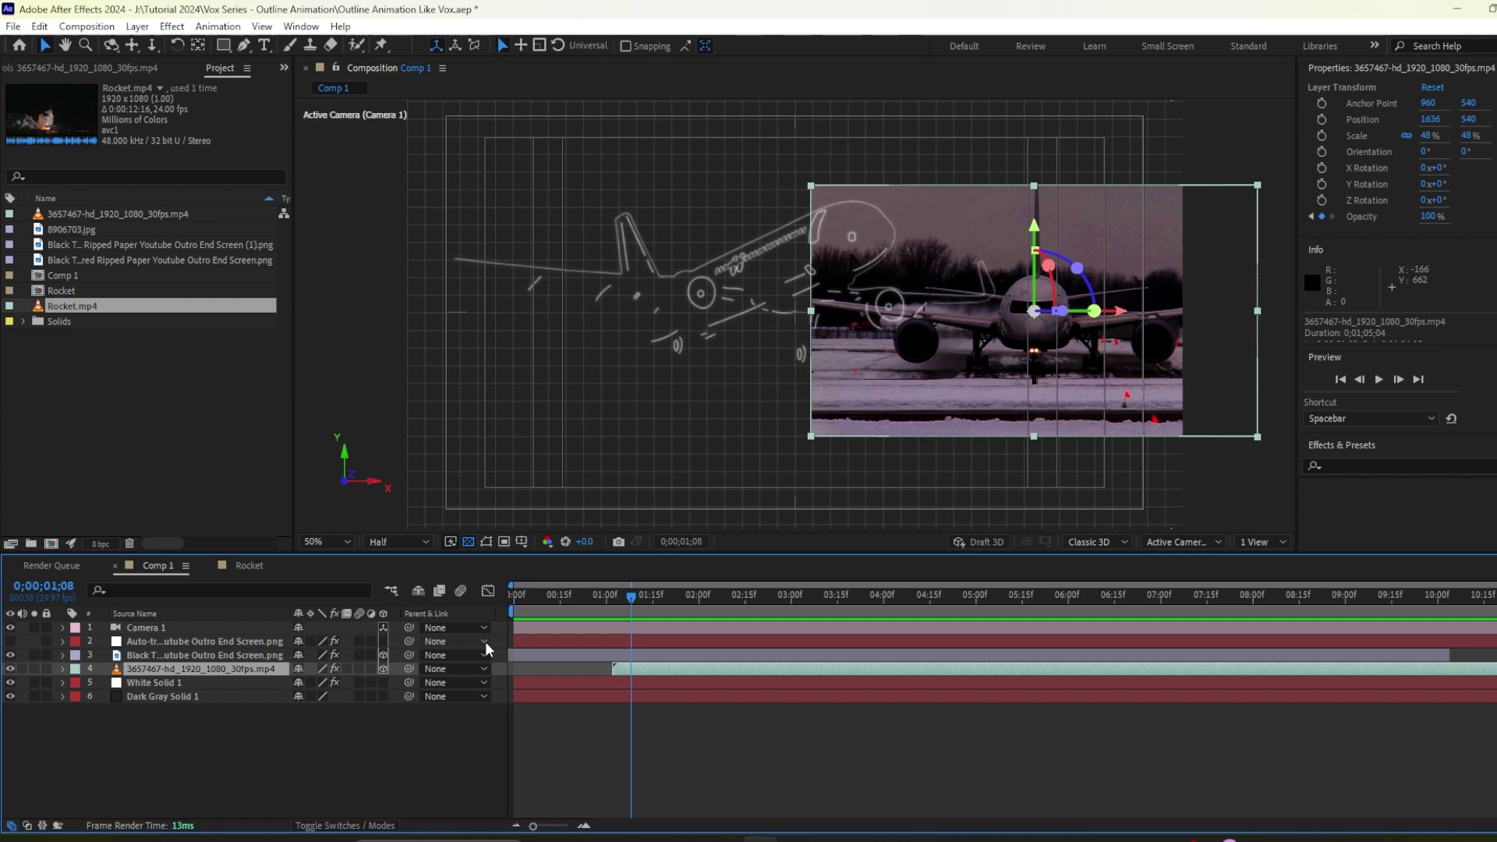
key(t)
drag(625, 596, 611, 599)
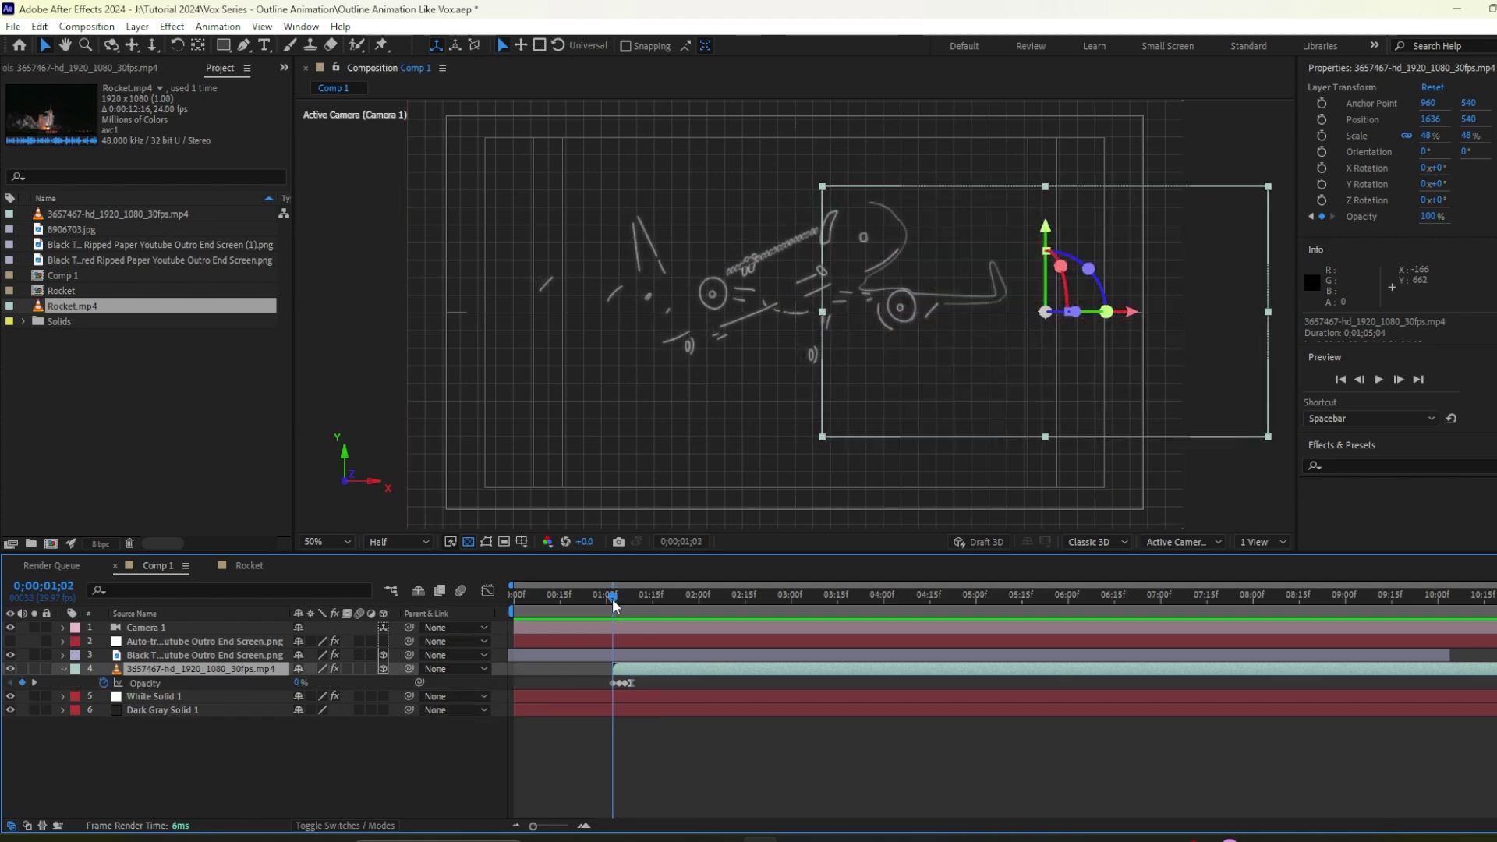
click(147, 681)
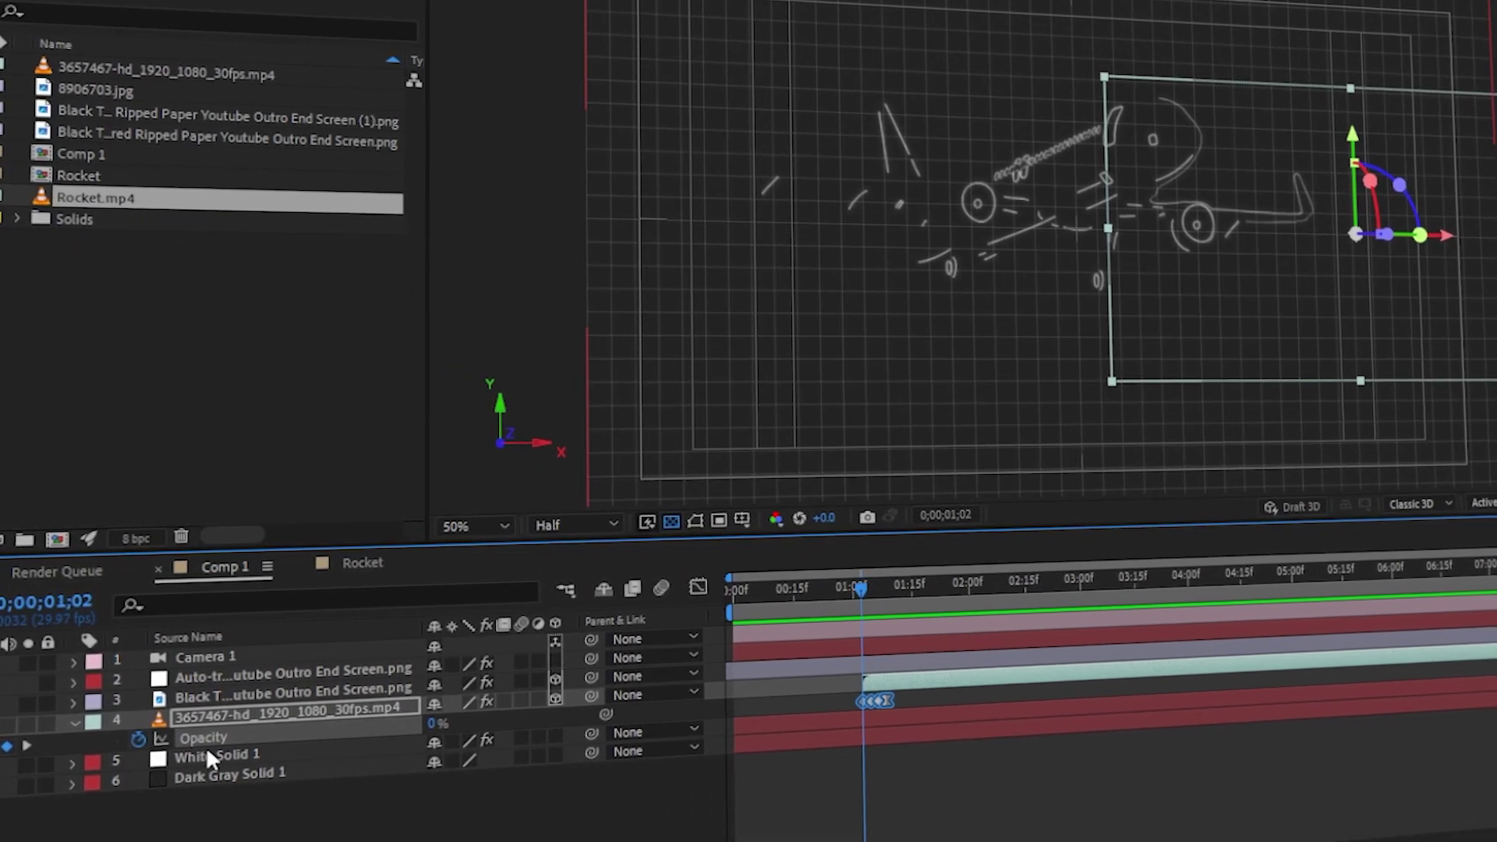
Paste the Opacity keyframes onto Rocket.mp4 at 1;07 in the Rocket comp
click(353, 573)
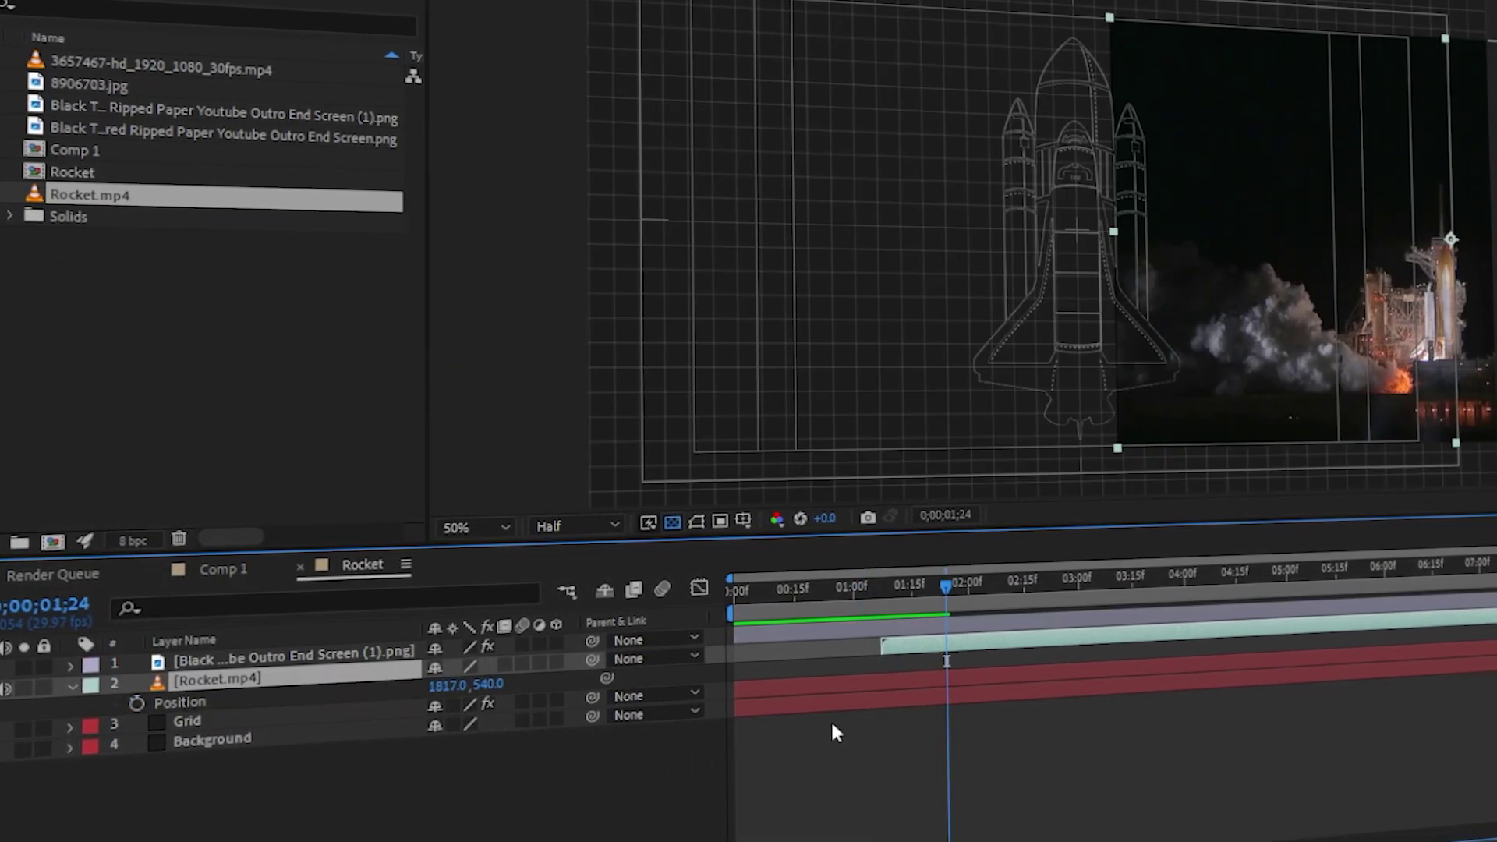
drag(911, 587, 881, 588)
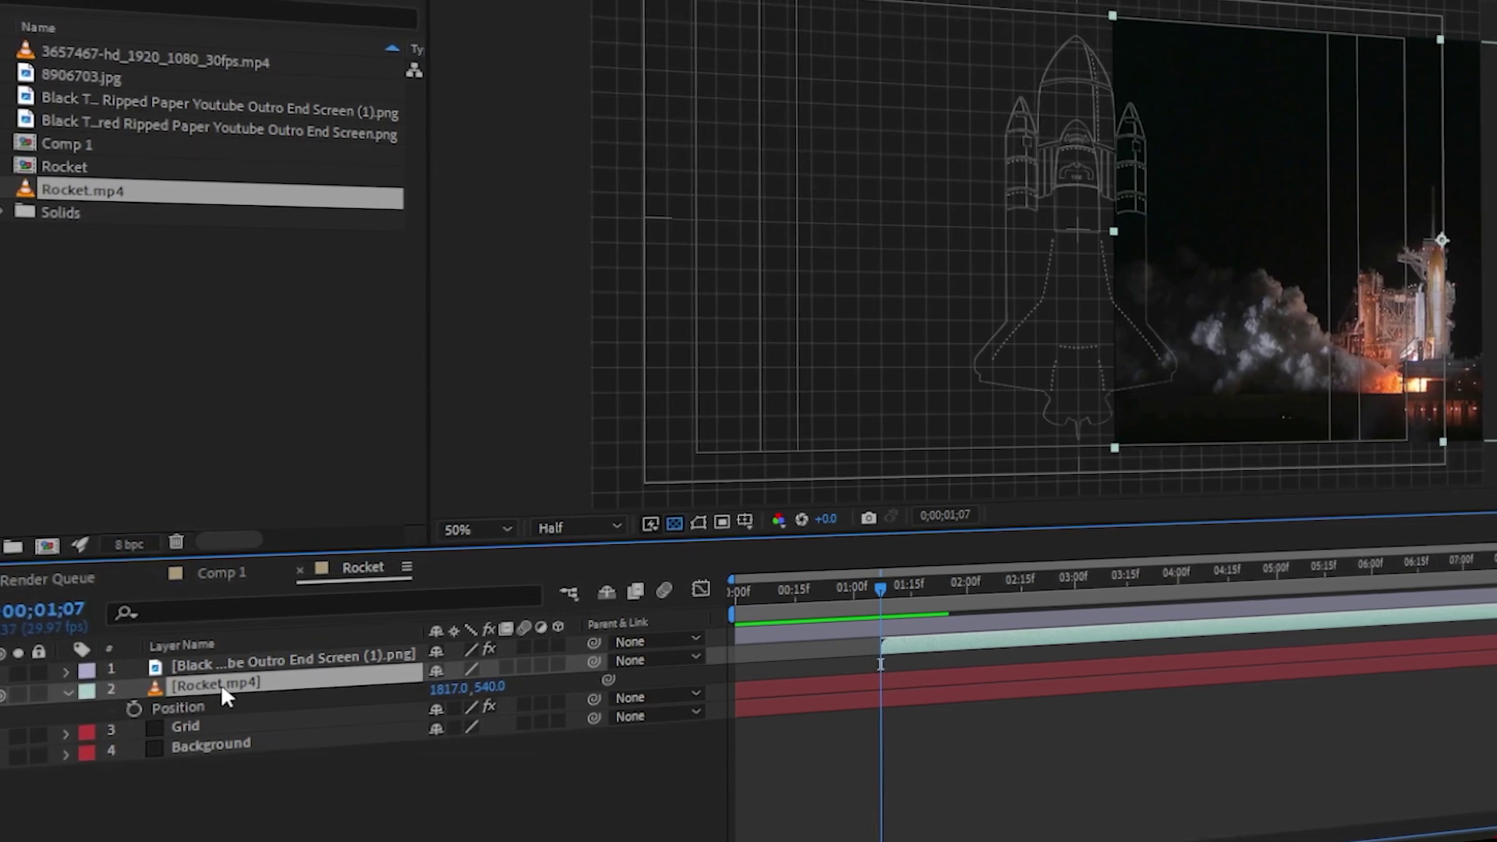
key(Return)
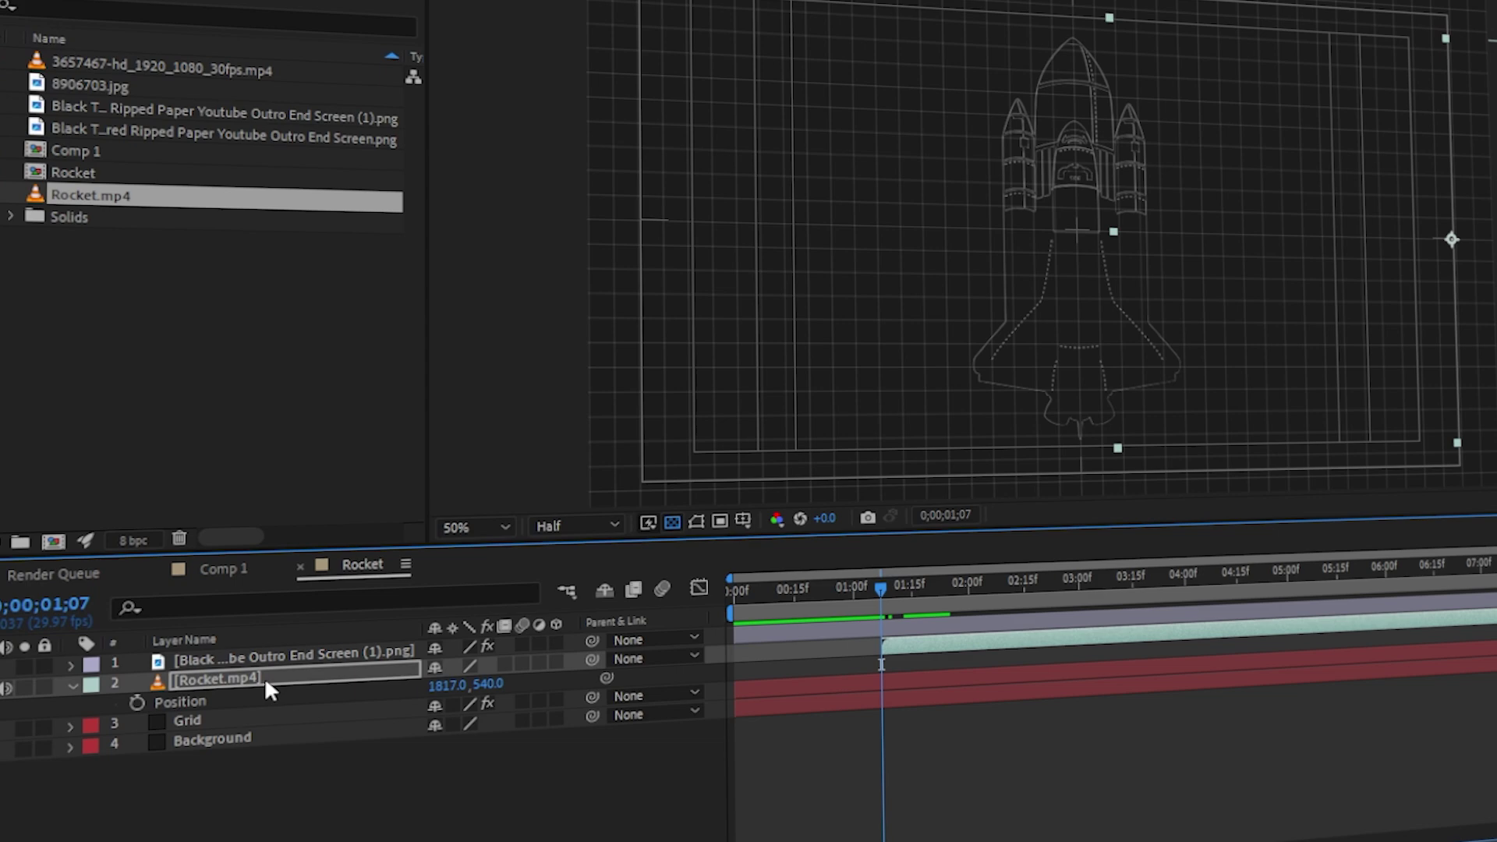
key(t)
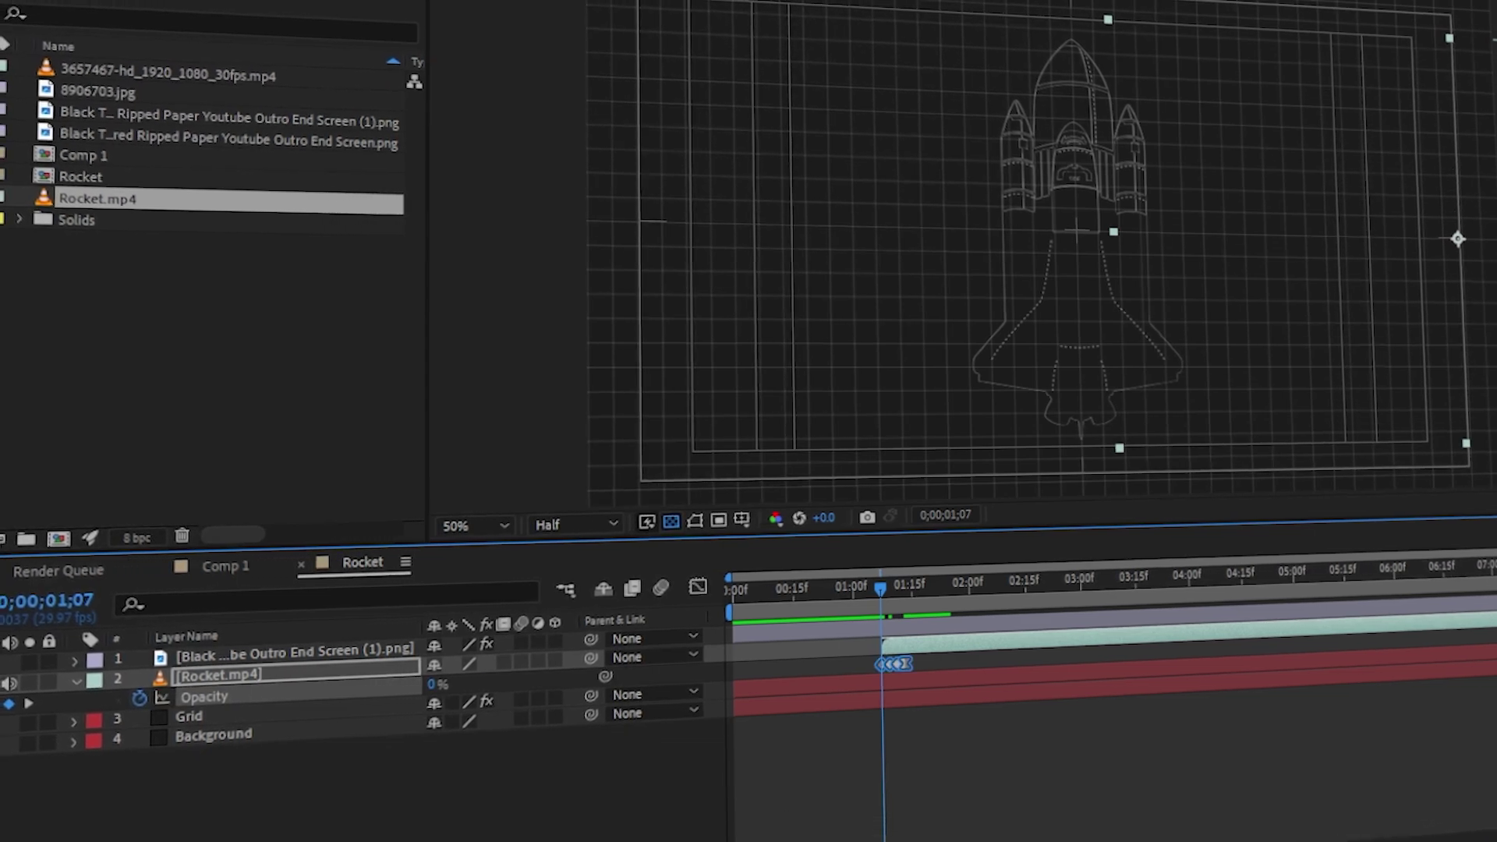
Stretch the 0%/100% flicker keyframes over a few more frames and preview
key(;)
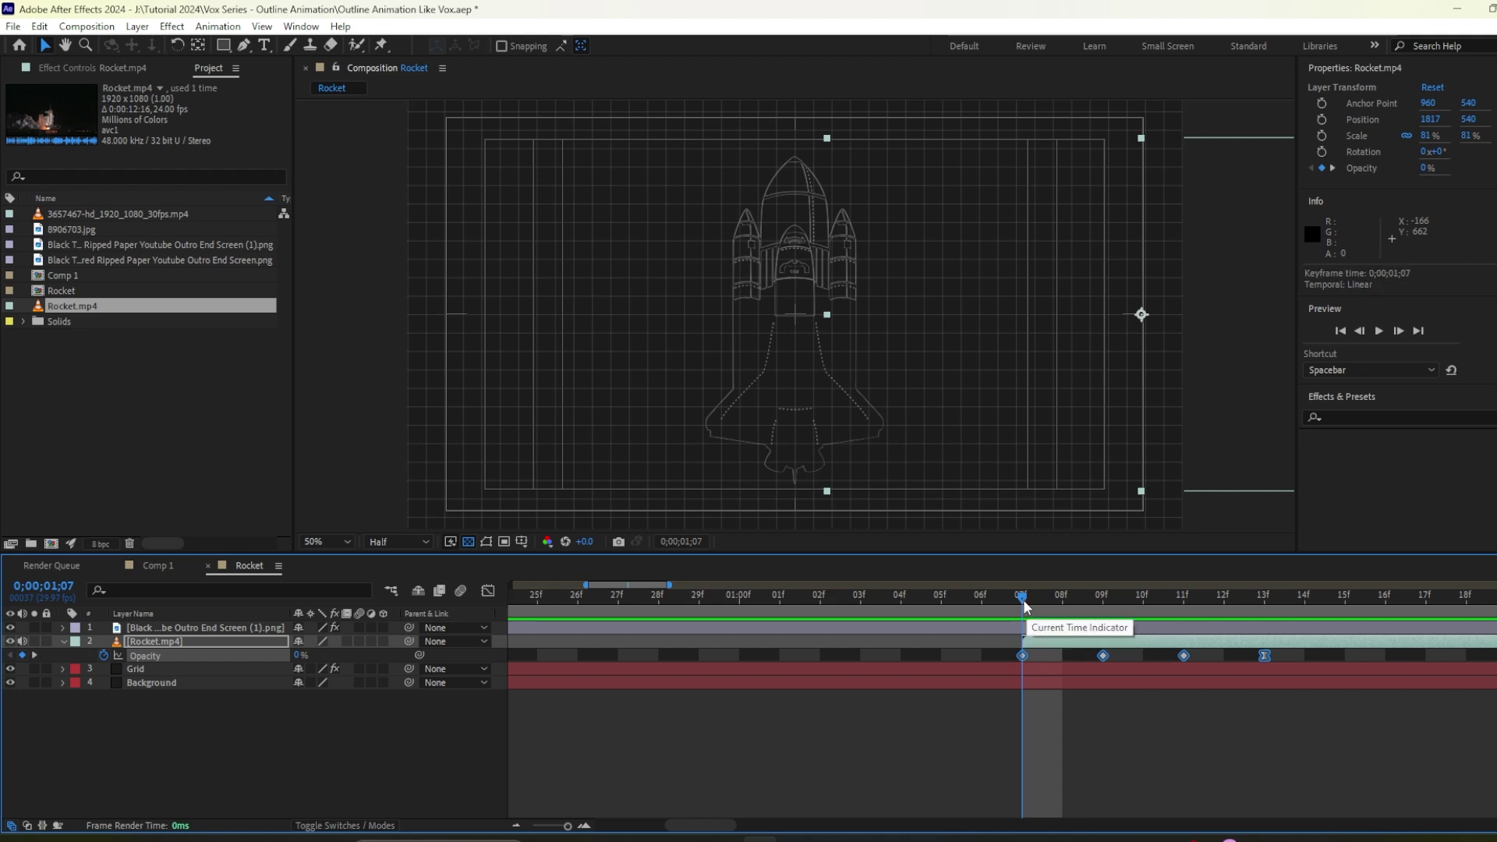
drag(1023, 601, 1110, 608)
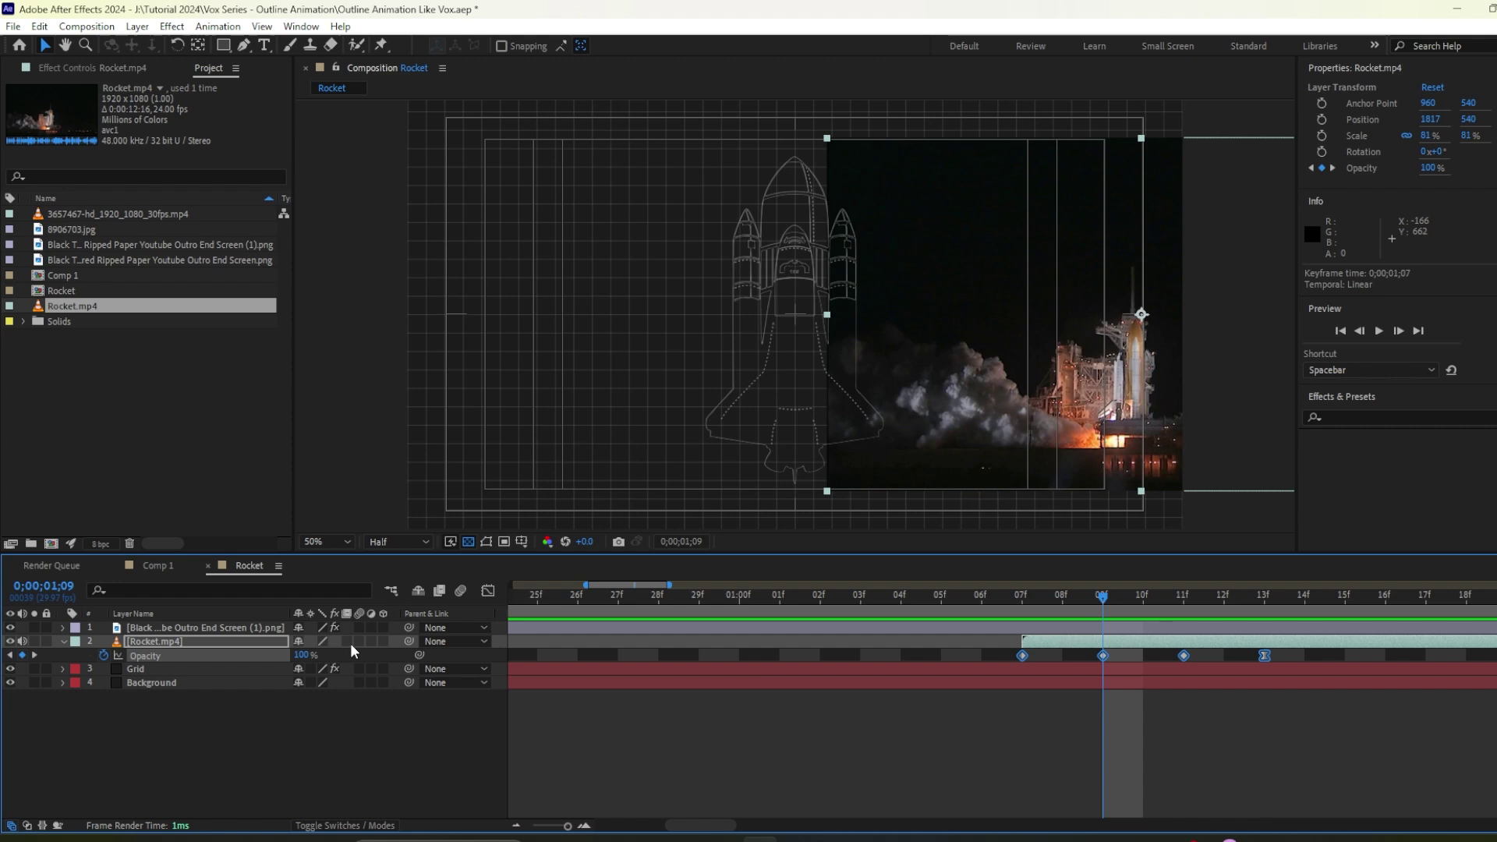
drag(1102, 599, 1267, 610)
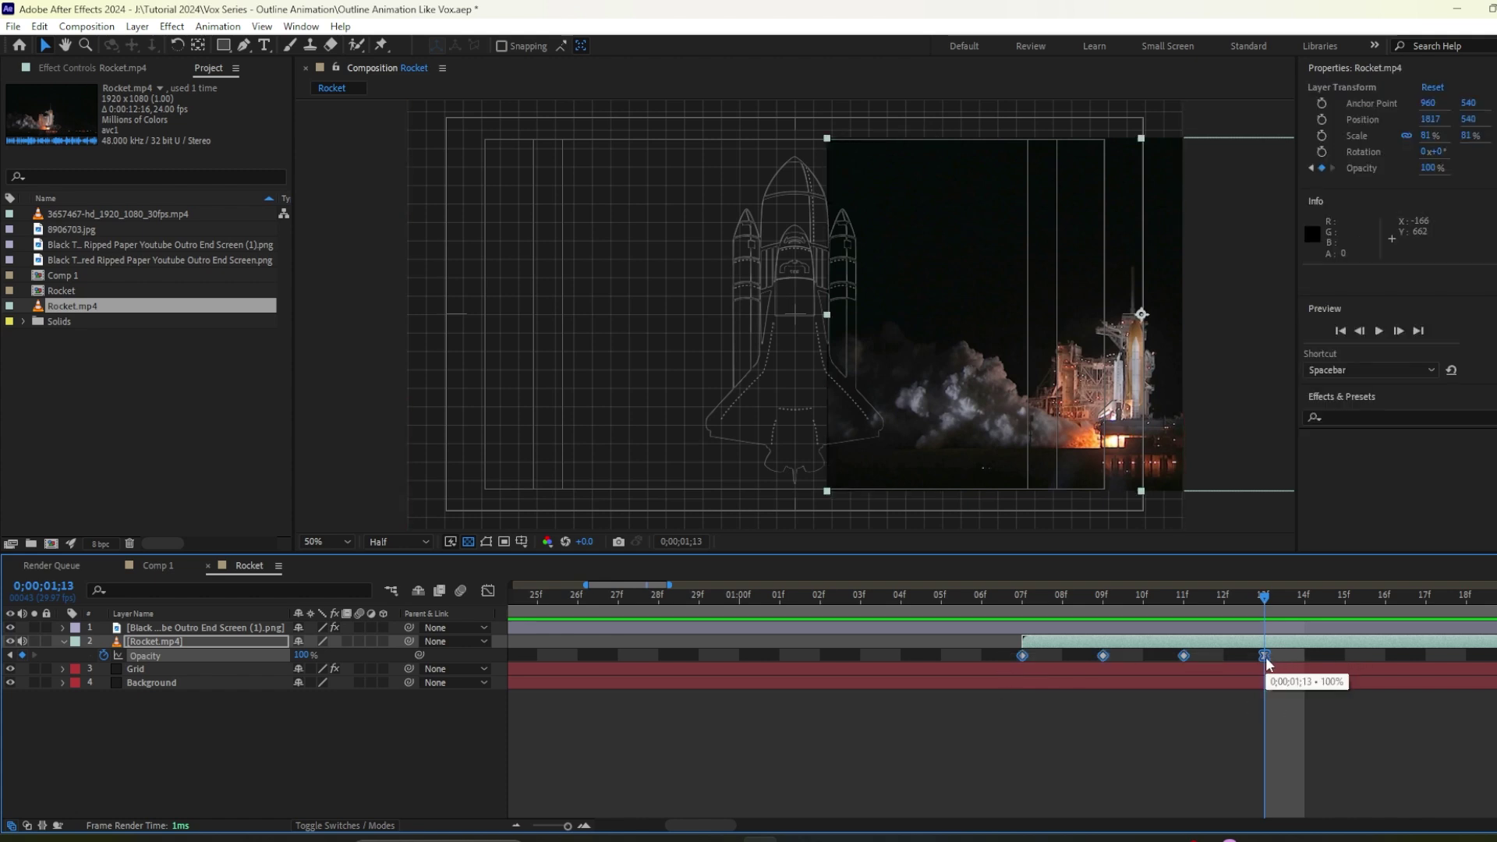
drag(1266, 656, 1301, 670)
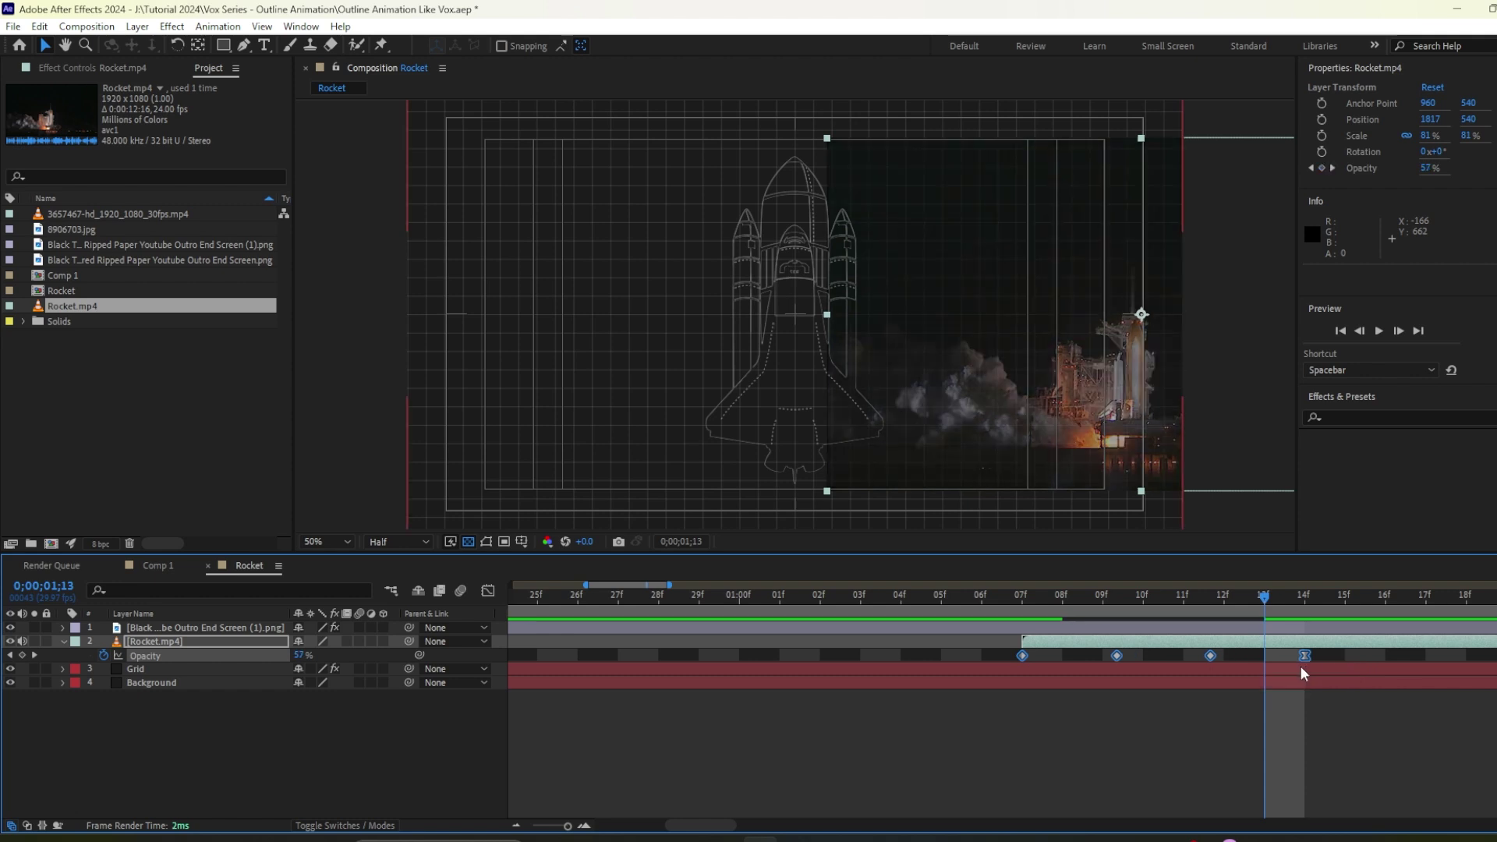
key(;)
drag(595, 624, 691, 628)
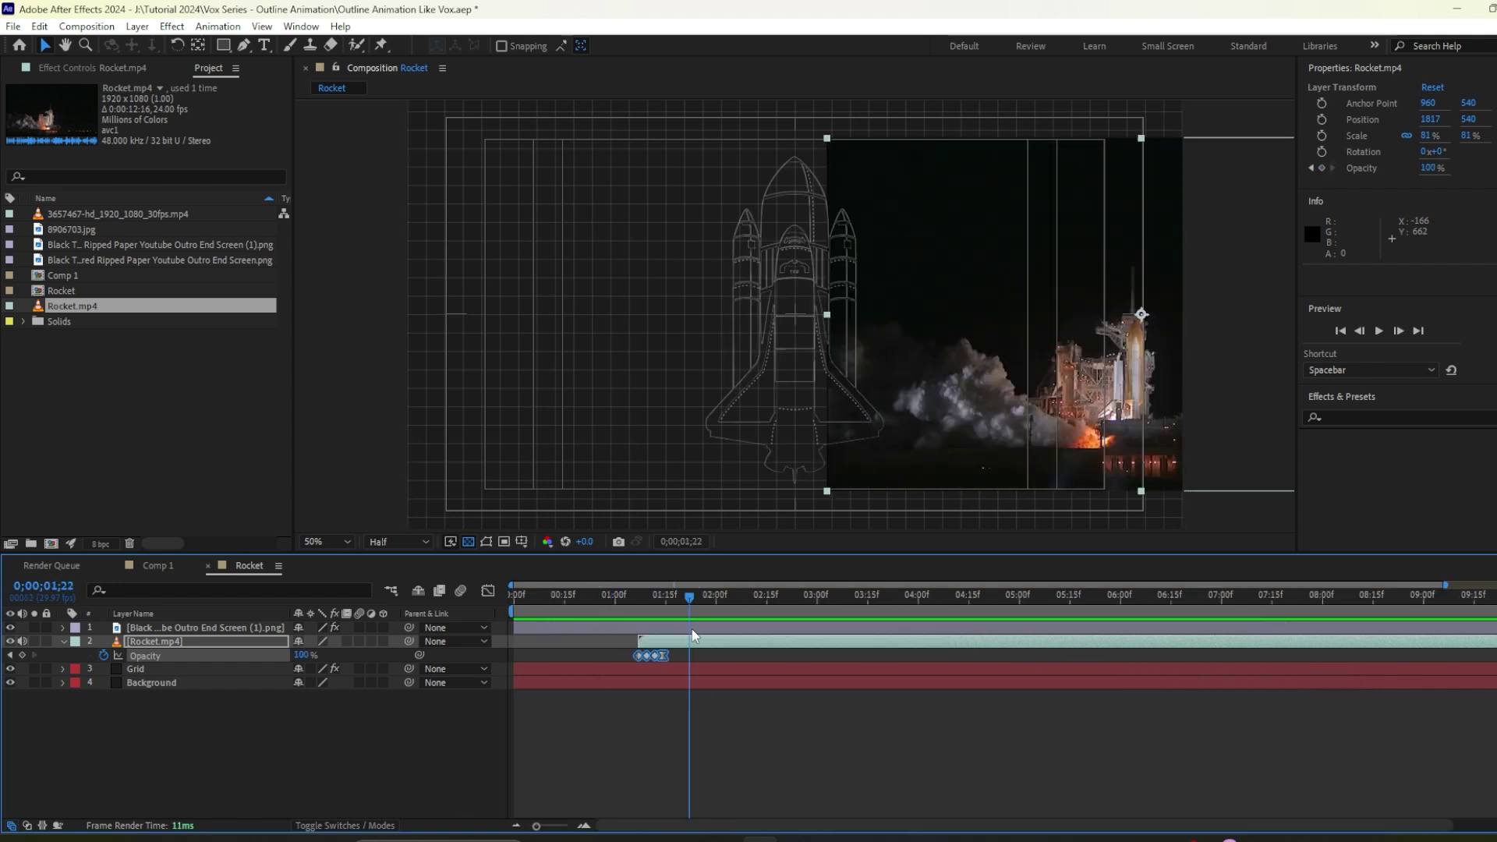
click(170, 564)
key(Home)
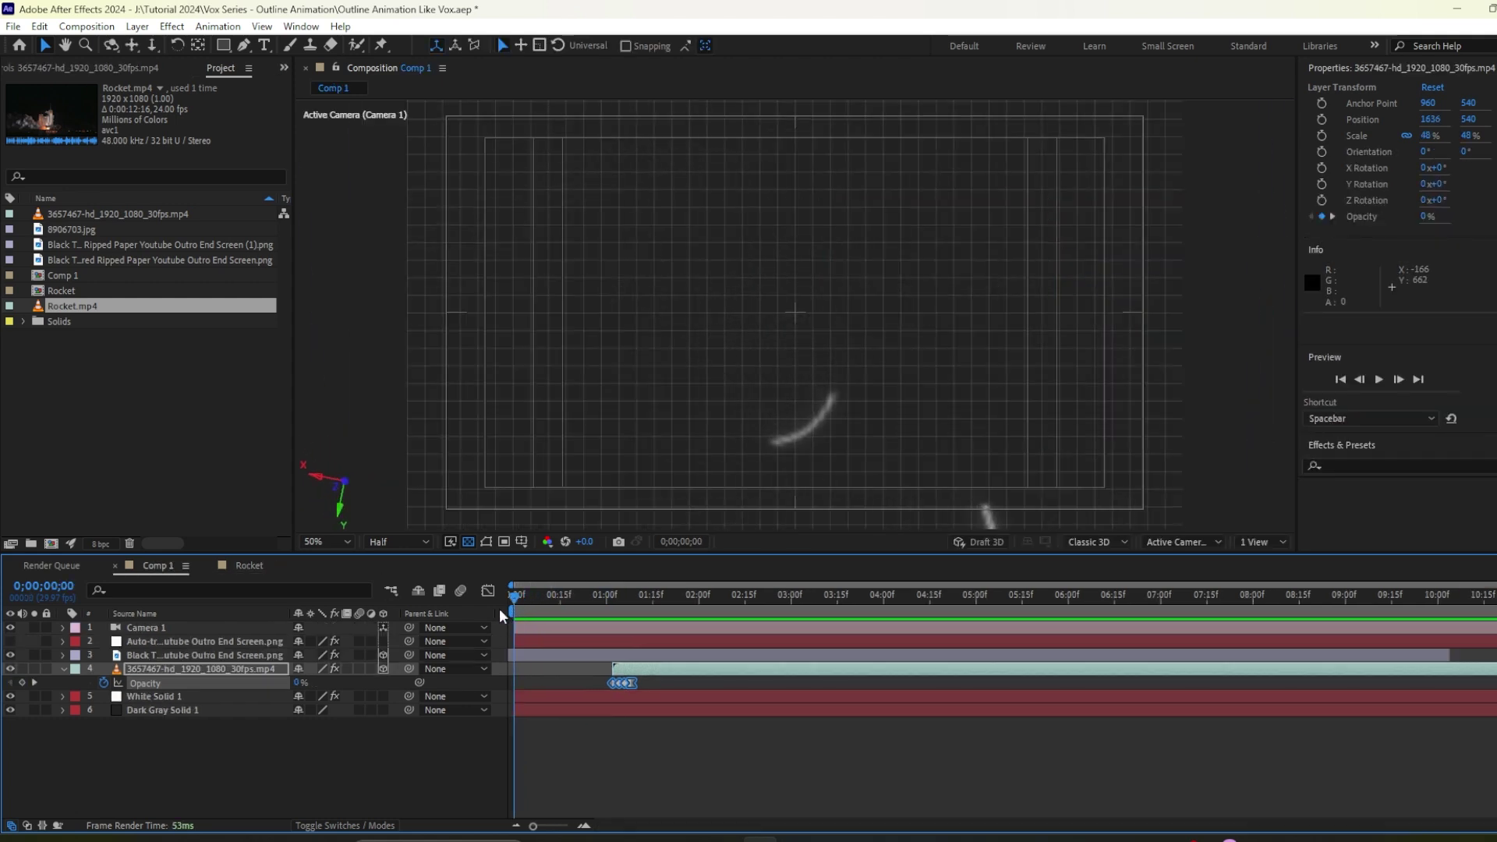
mouse_move(515, 612)
mouse_down()
mouse_move(807, 625)
mouse_move(745, 624)
mouse_up()
click(157, 625)
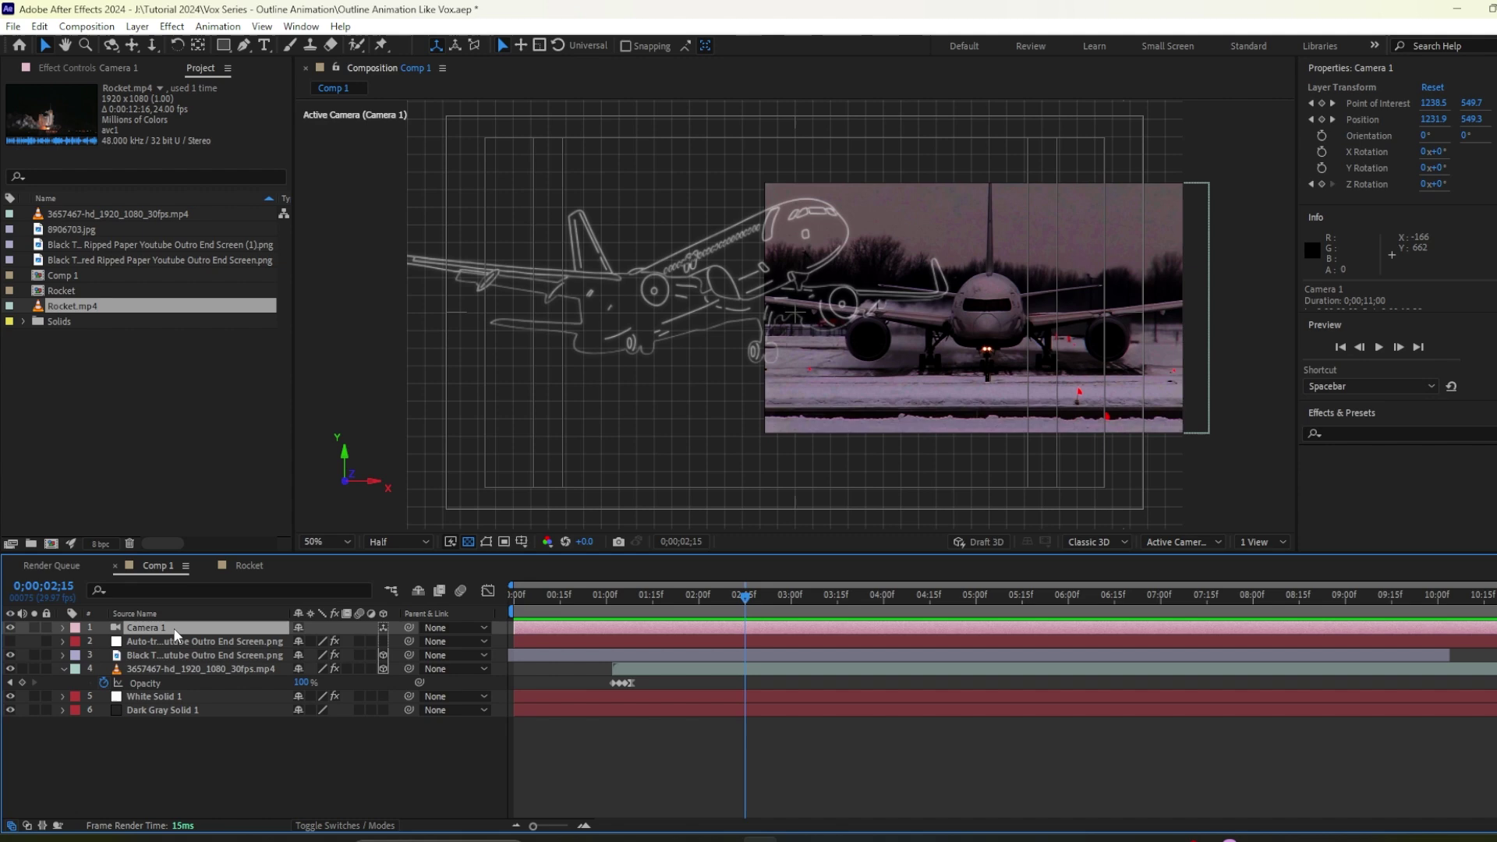
key(u)
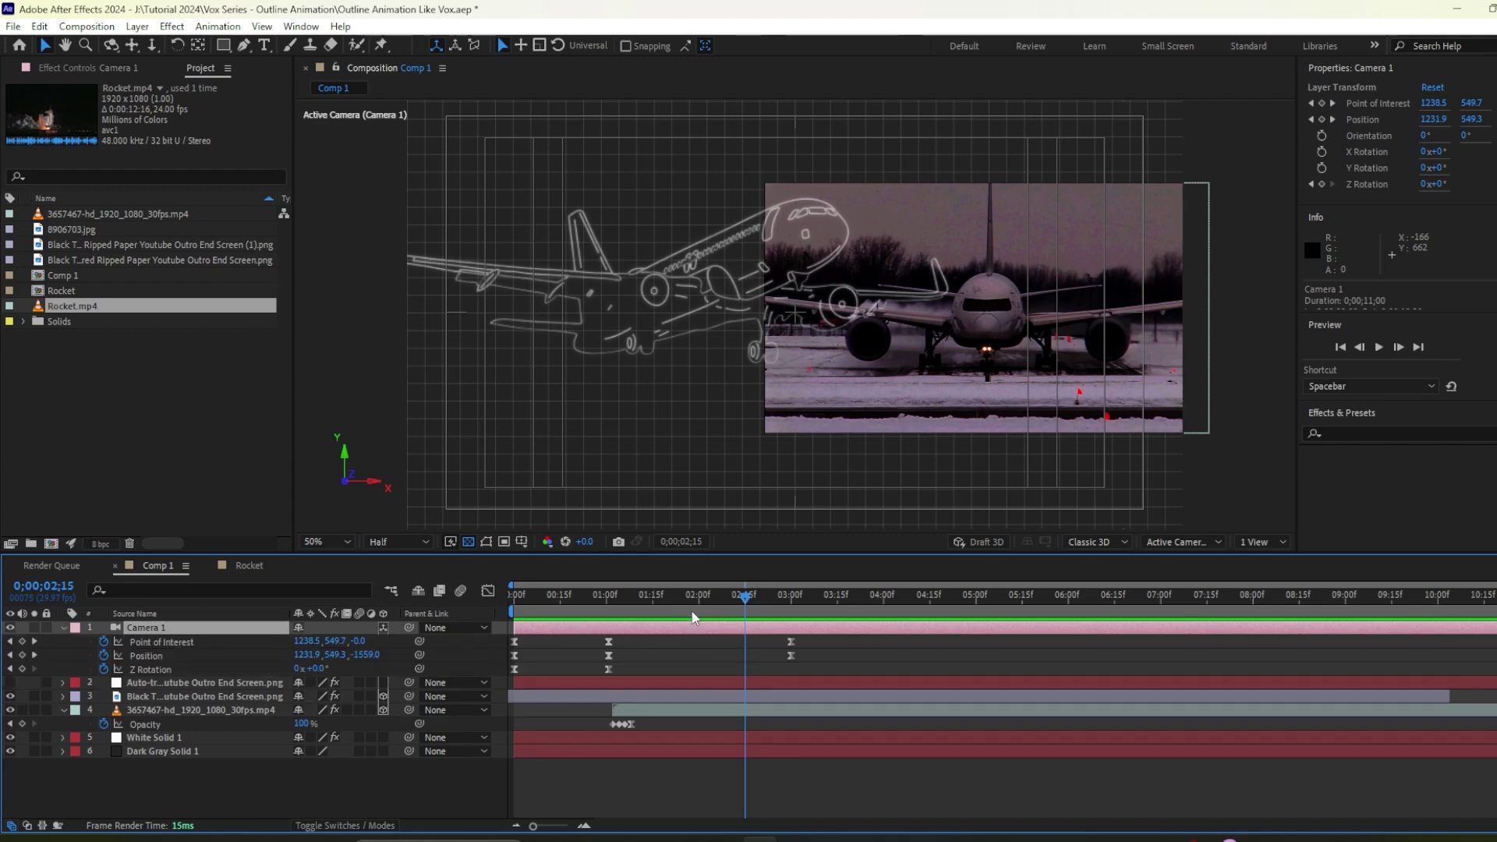
click(611, 602)
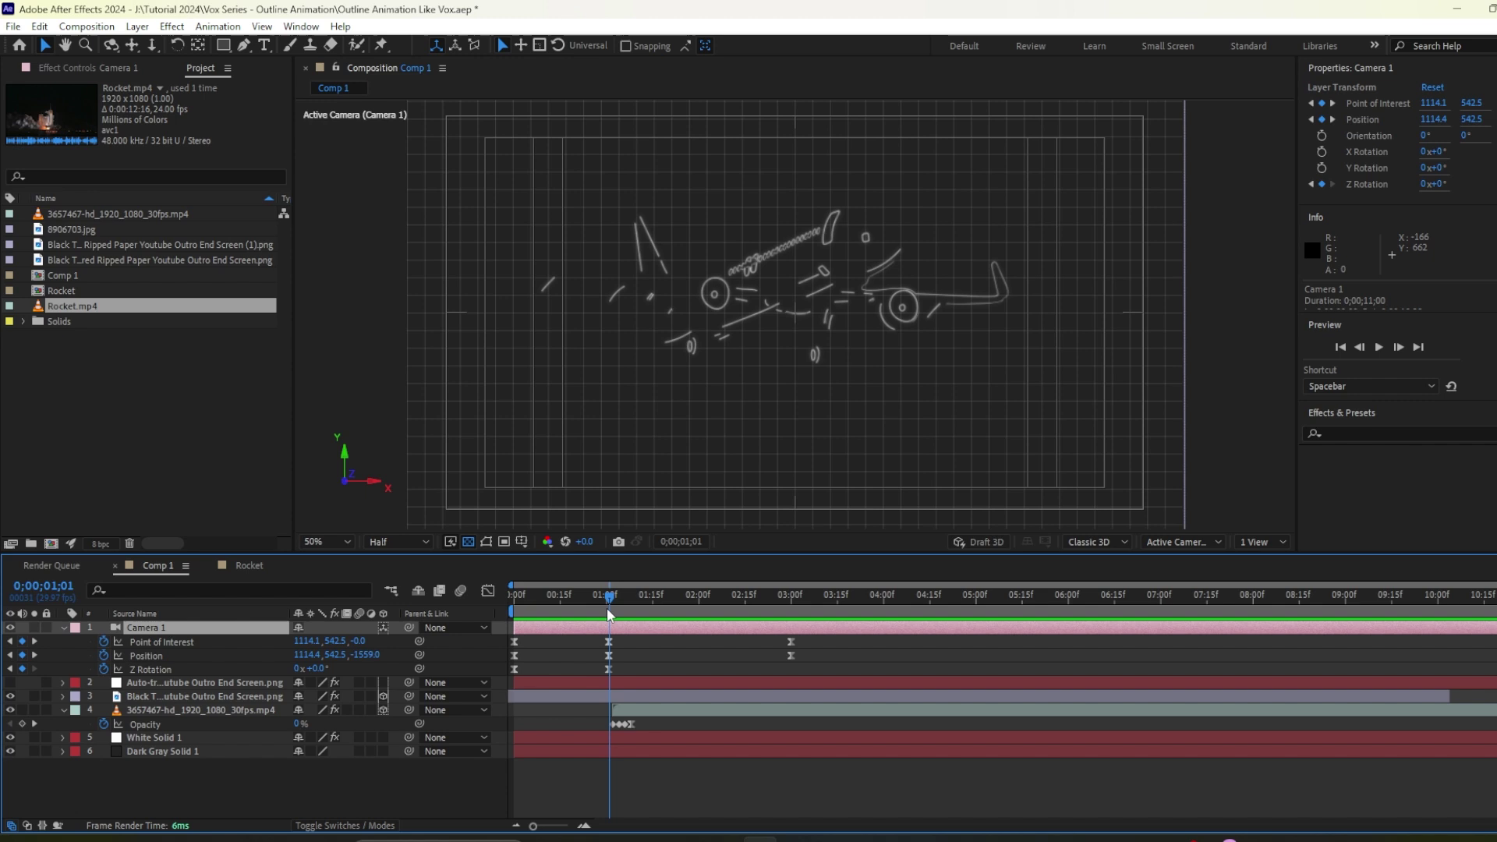
drag(561, 606, 612, 607)
click(248, 565)
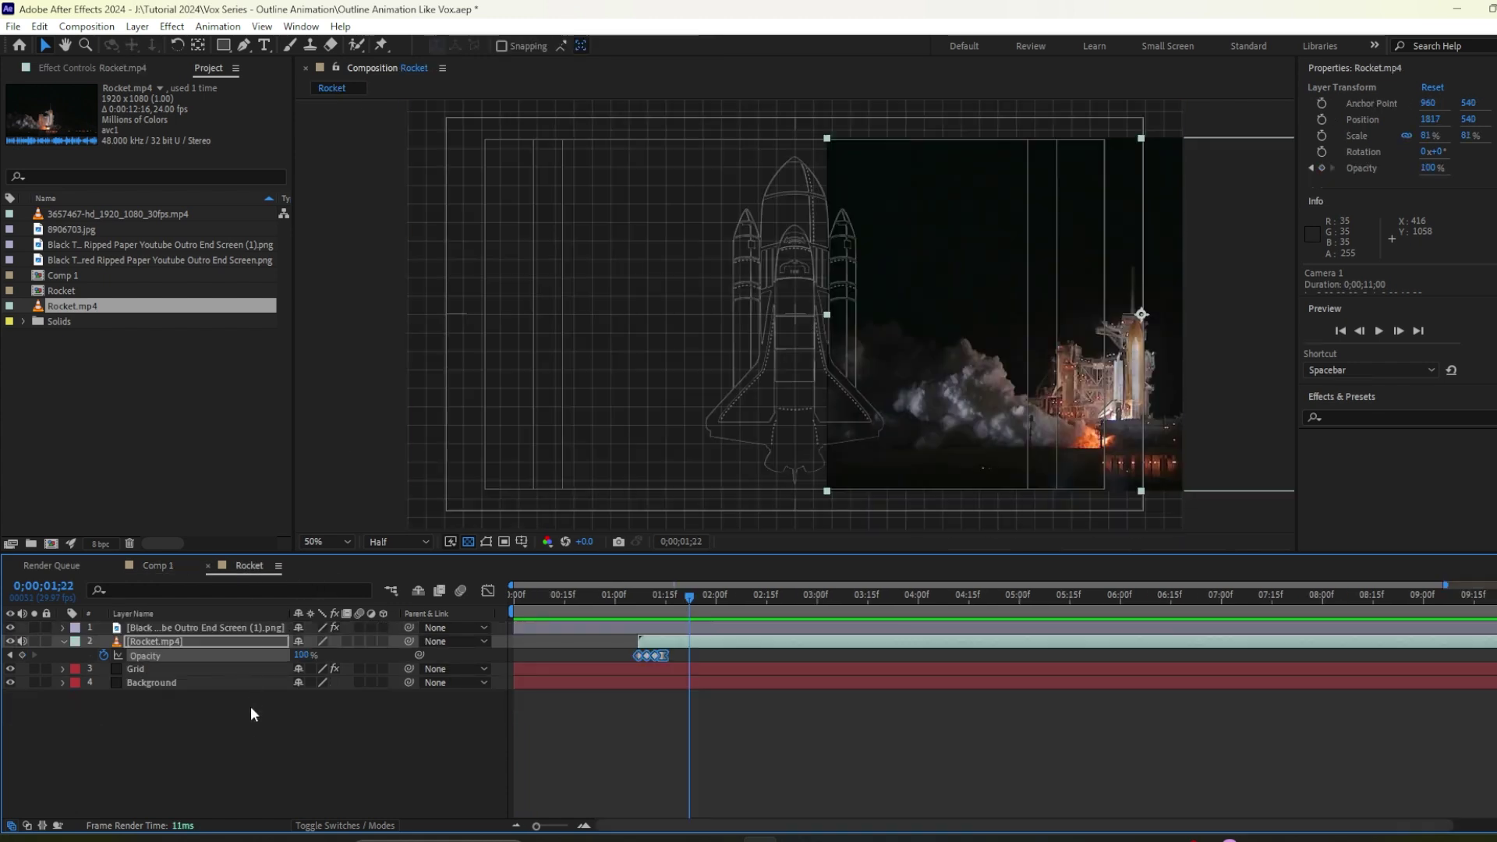
Add Camera 1 to the Rocket composition using the 35mm Two-Node preset
click(138, 28)
mouse_move(153, 48)
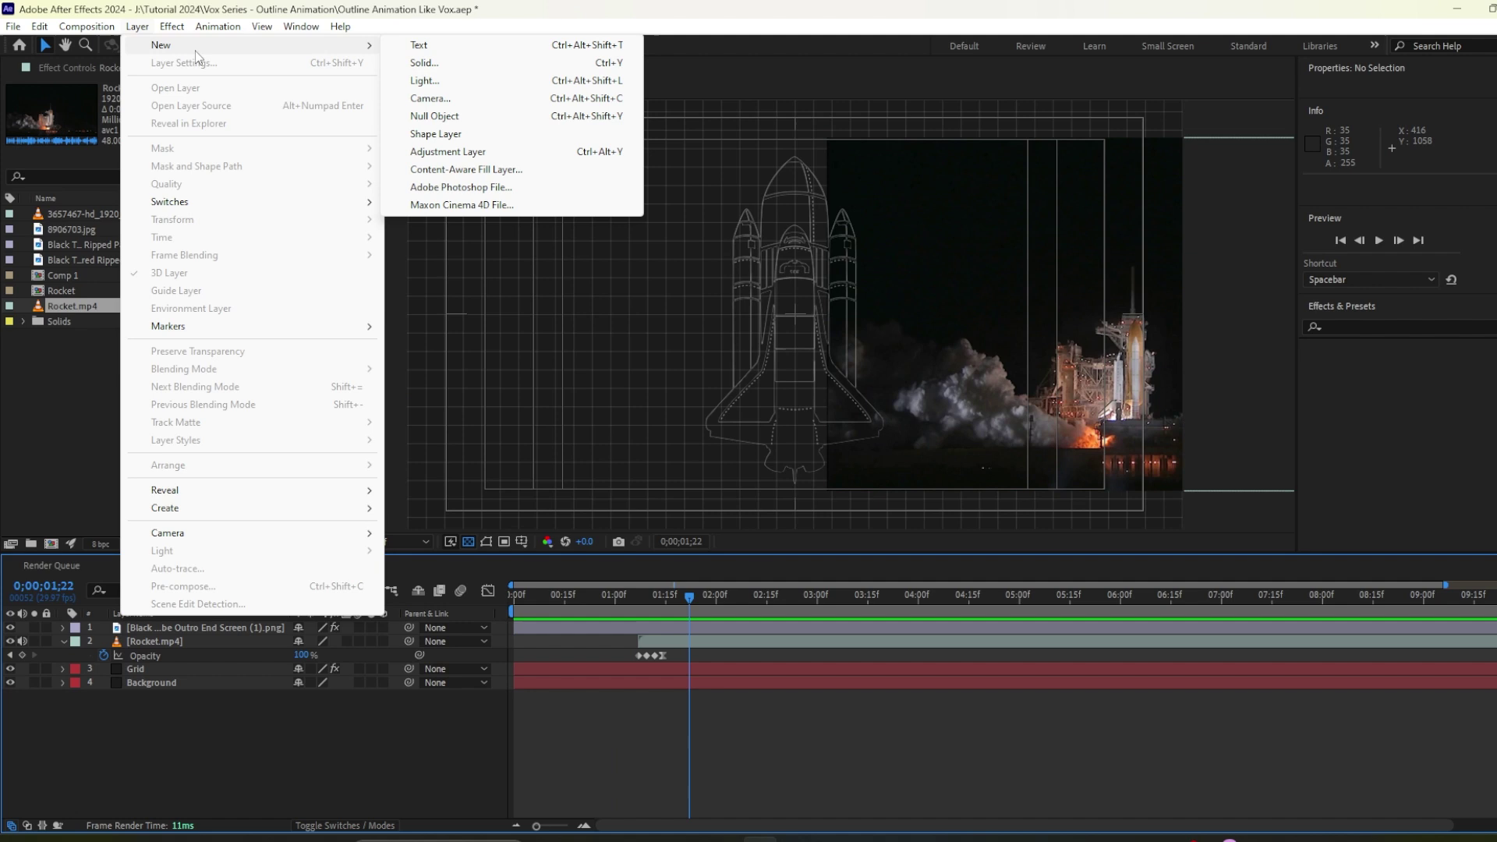
click(456, 102)
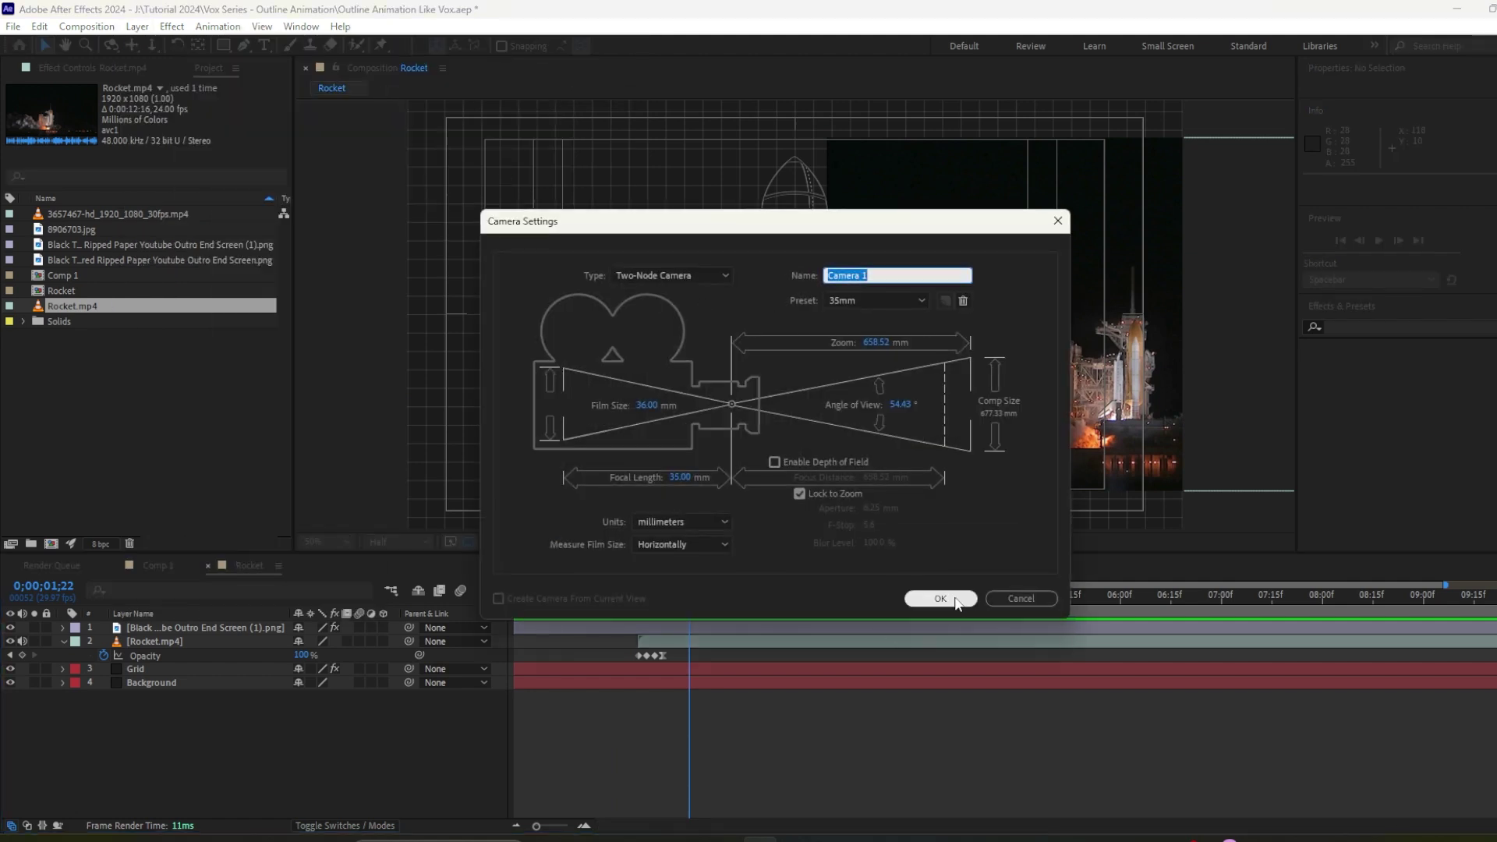
click(940, 598)
key(Return)
click(184, 641)
Make the ripped-paper image and Rocket.mp4 layers 3D, then preview from the start
click(176, 657)
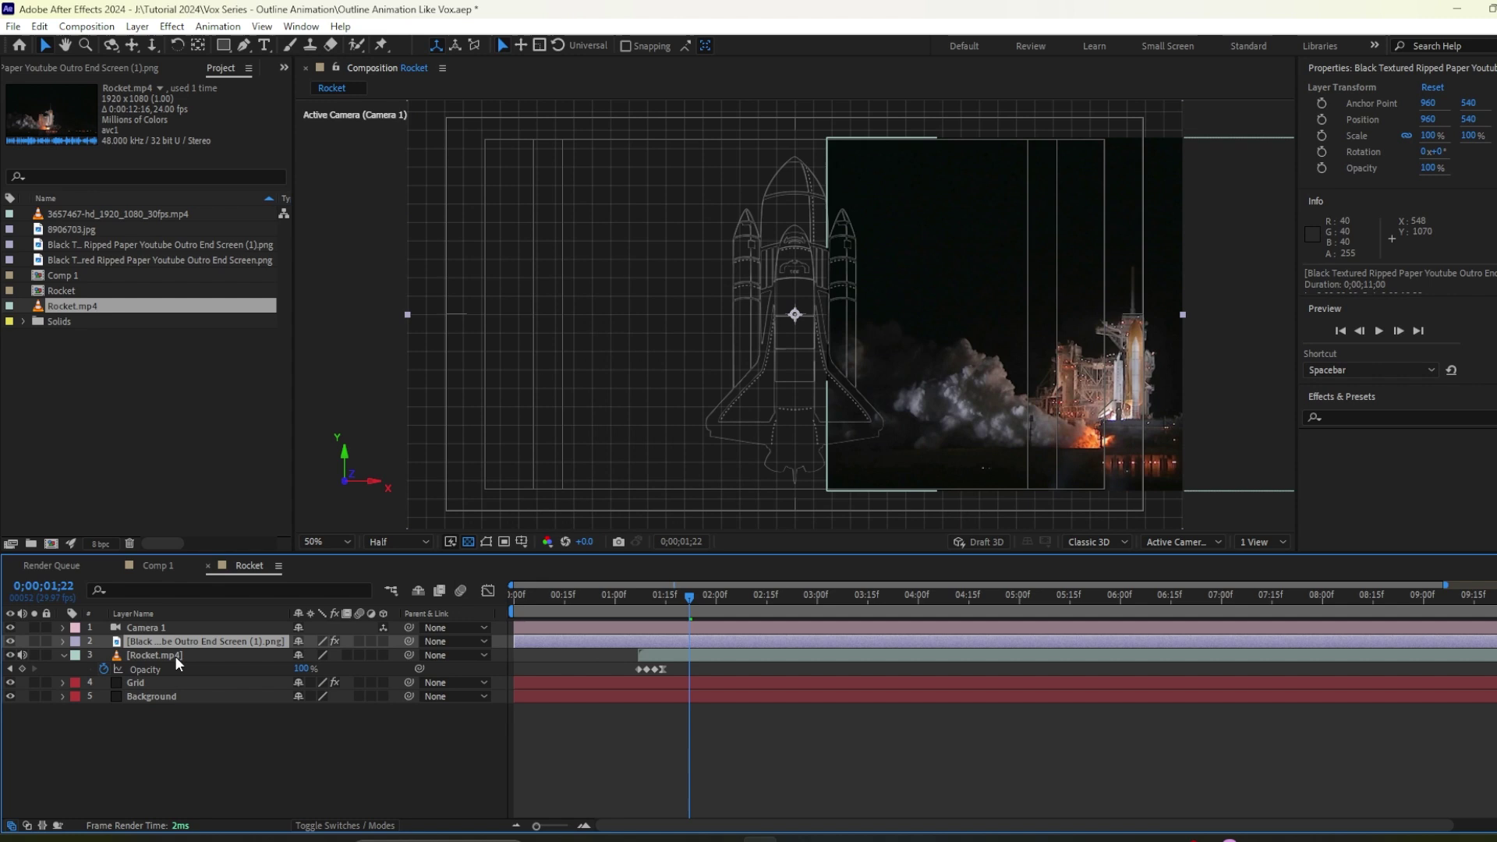
shift+click(170, 658)
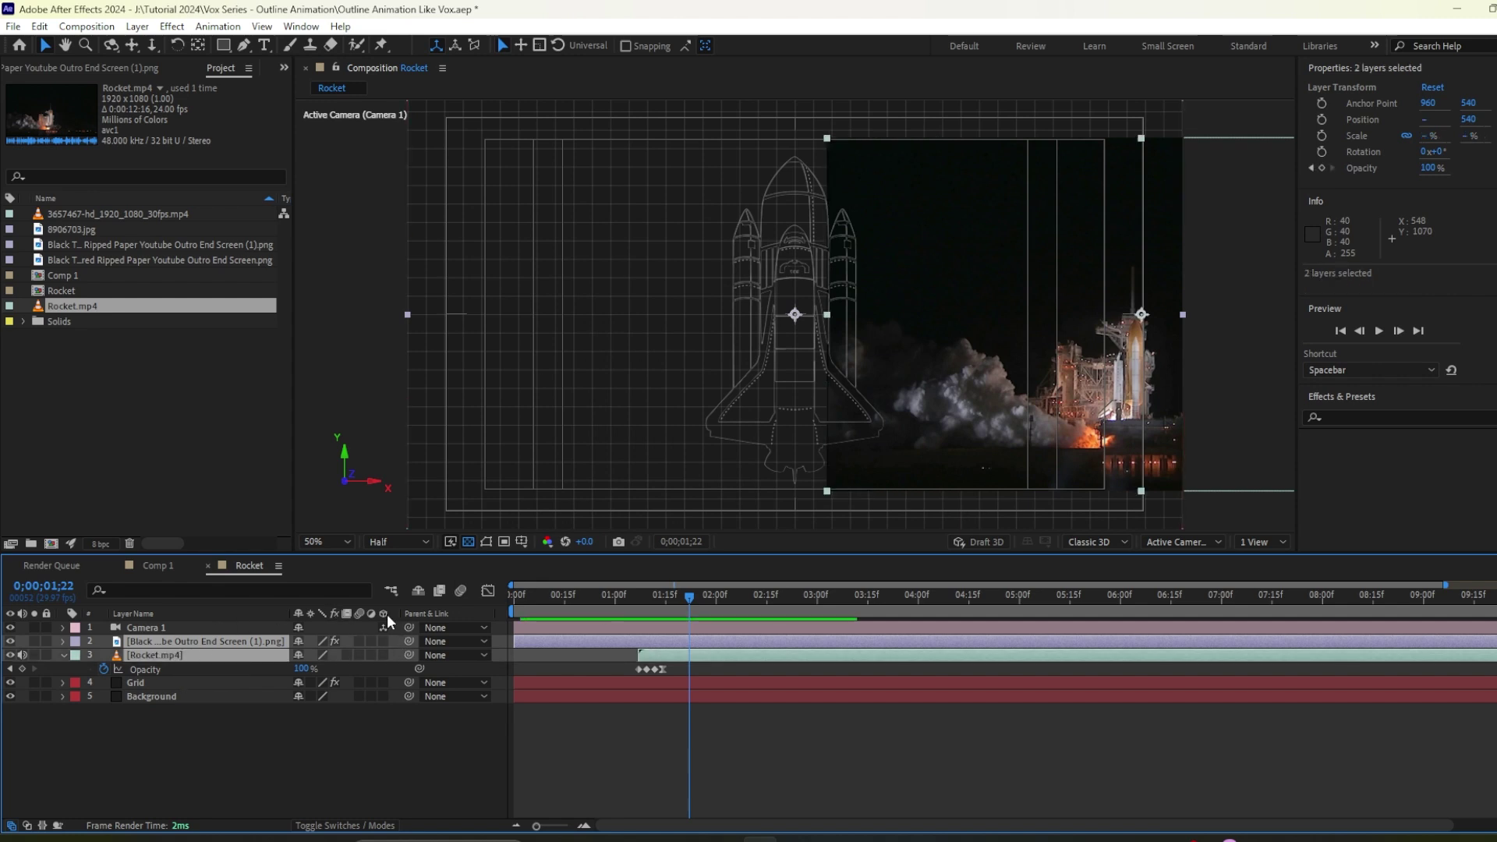
click(384, 641)
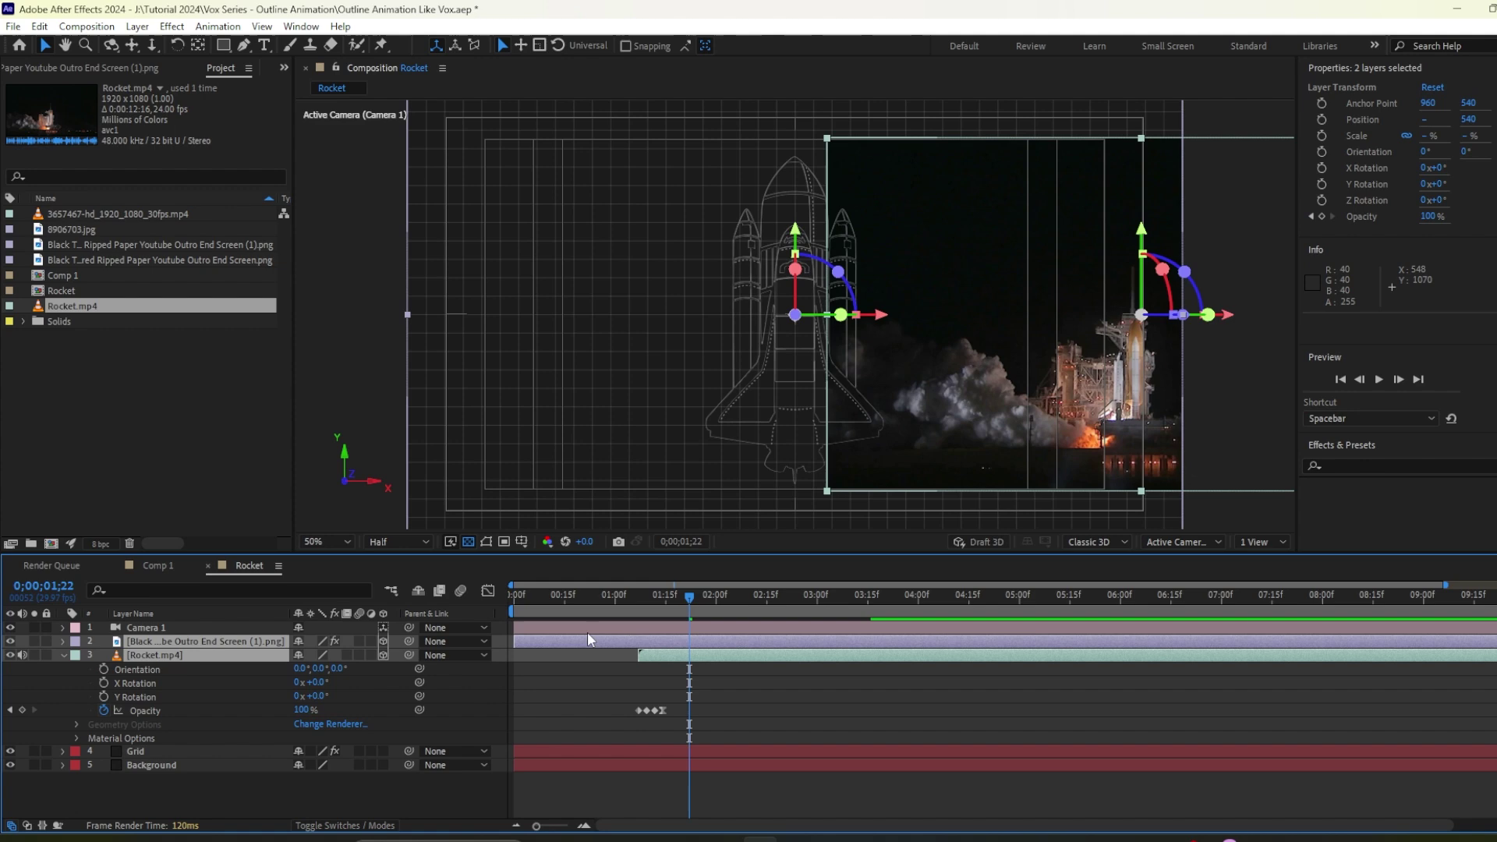
drag(689, 596, 514, 597)
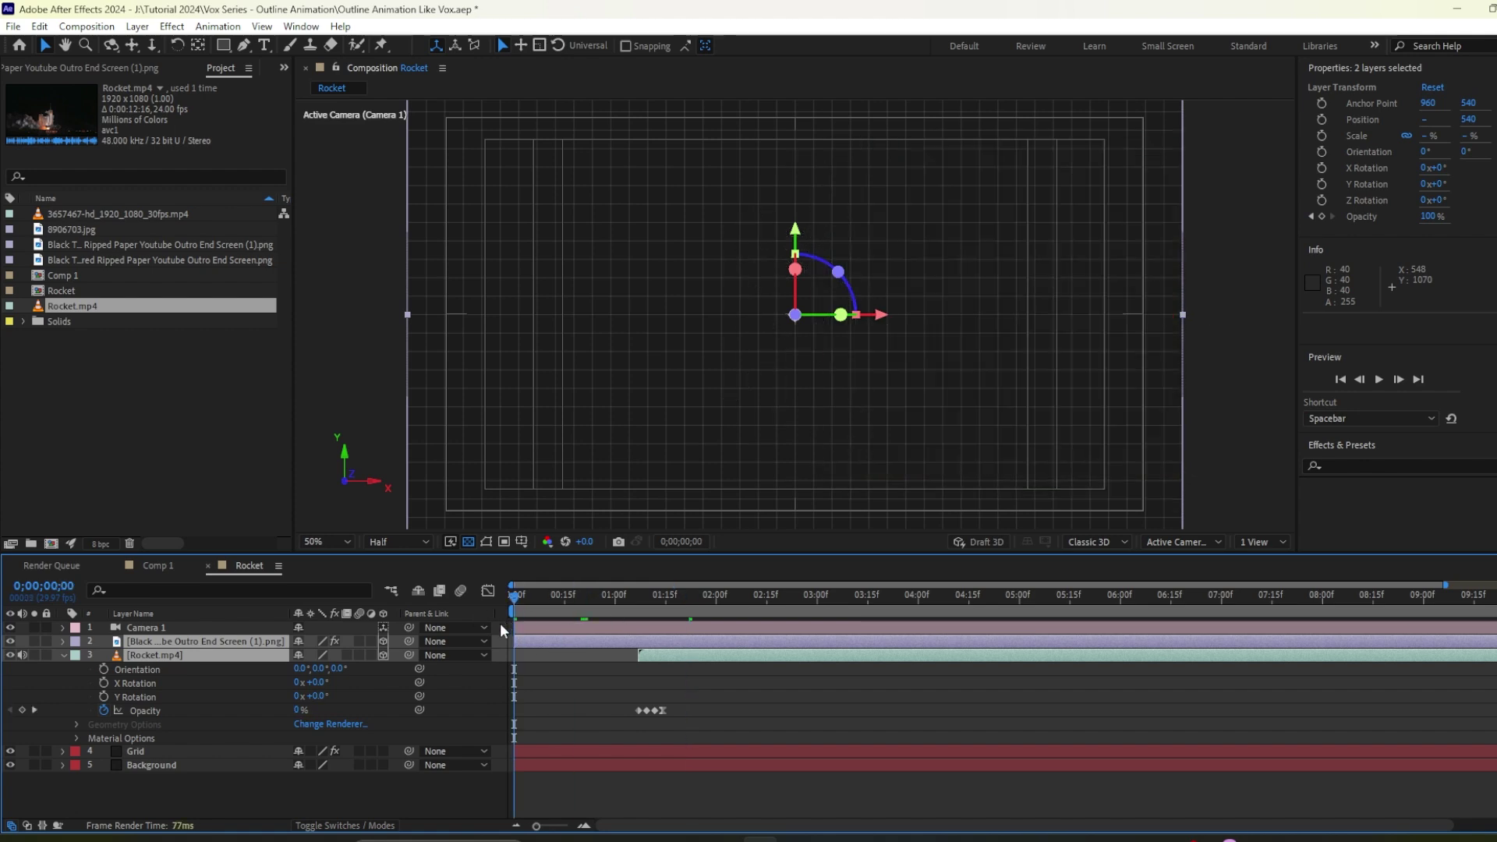
click(63, 655)
key(space)
Keyframe Camera 1's Point of Interest, Position and Z Rotation, starting at -183° Z Rotation at 0;00;00;09
click(142, 628)
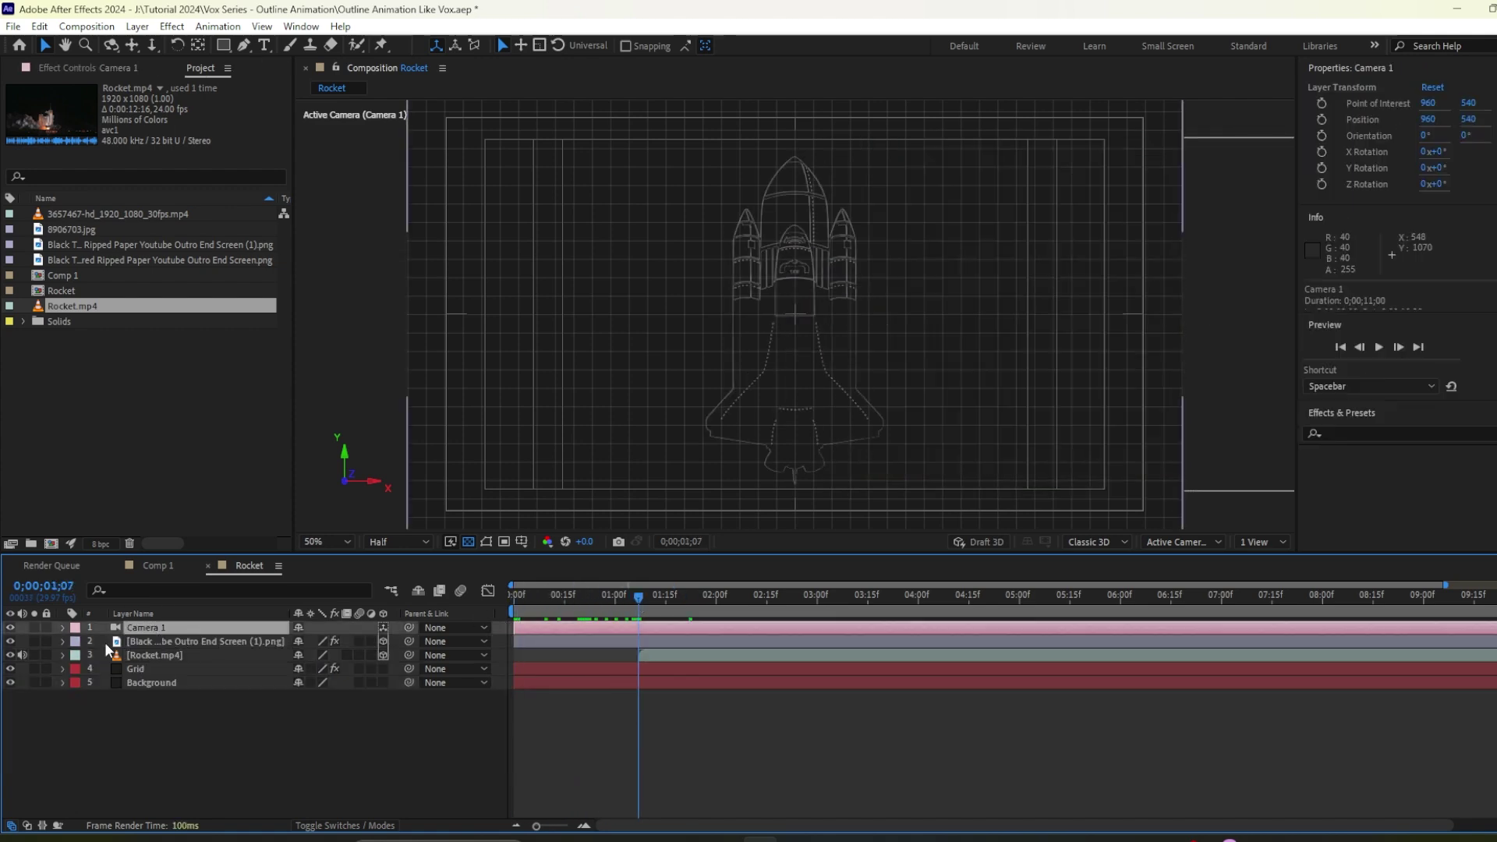
click(62, 627)
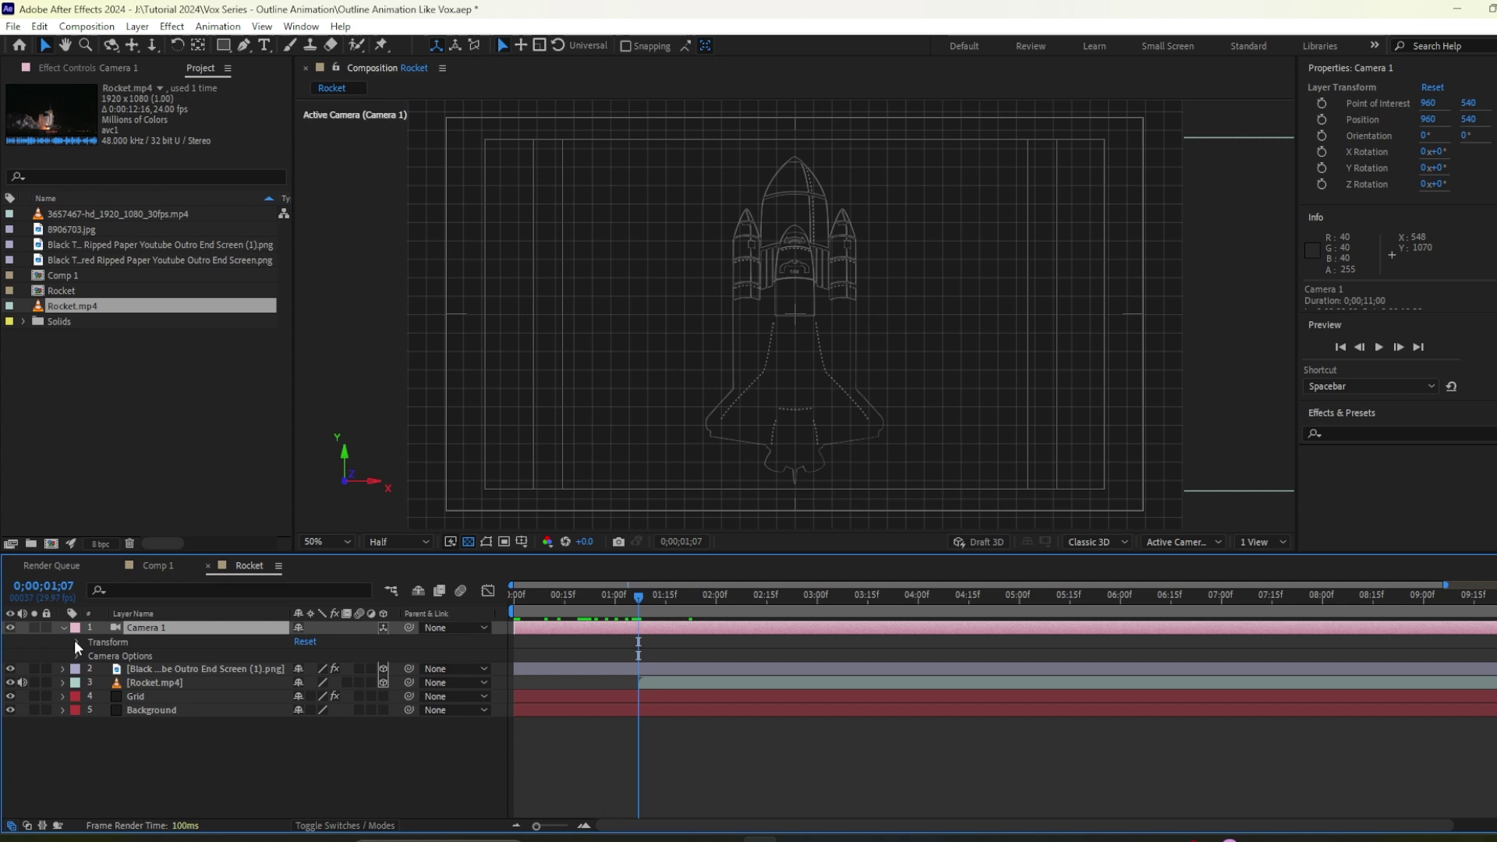
click(75, 641)
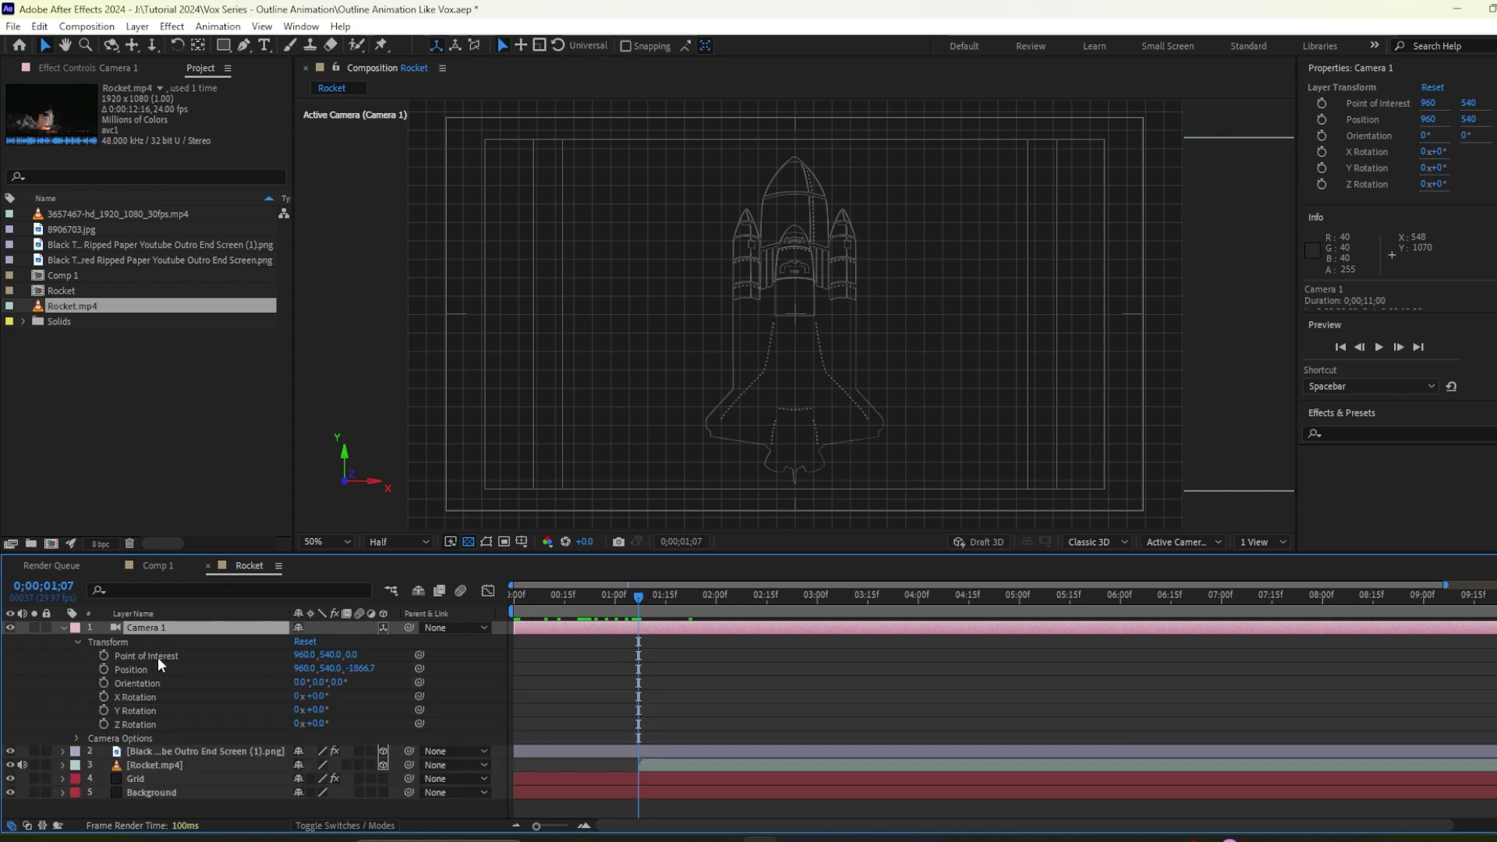
click(104, 656)
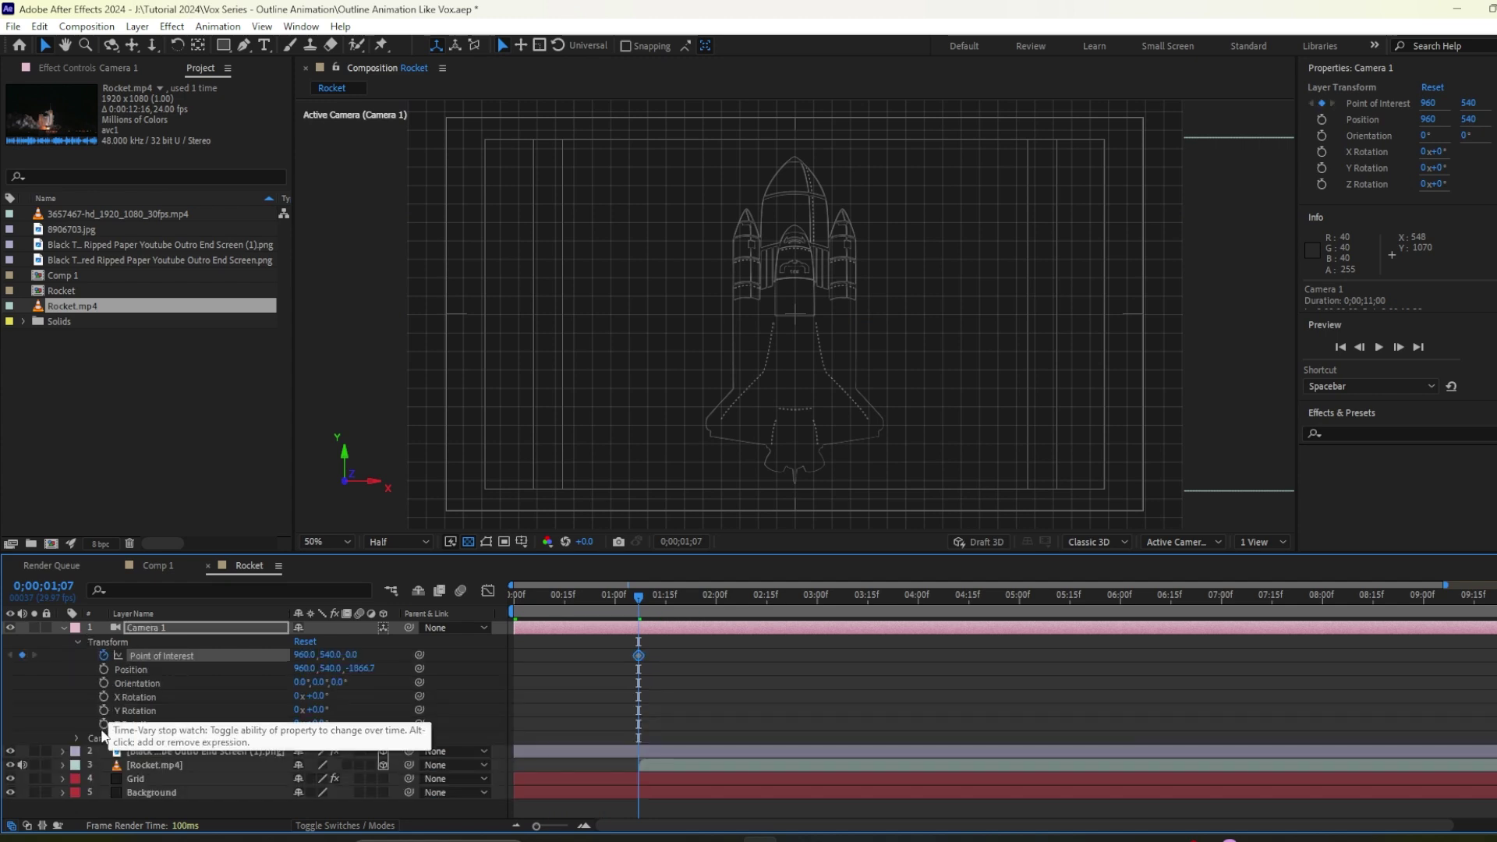
click(104, 669)
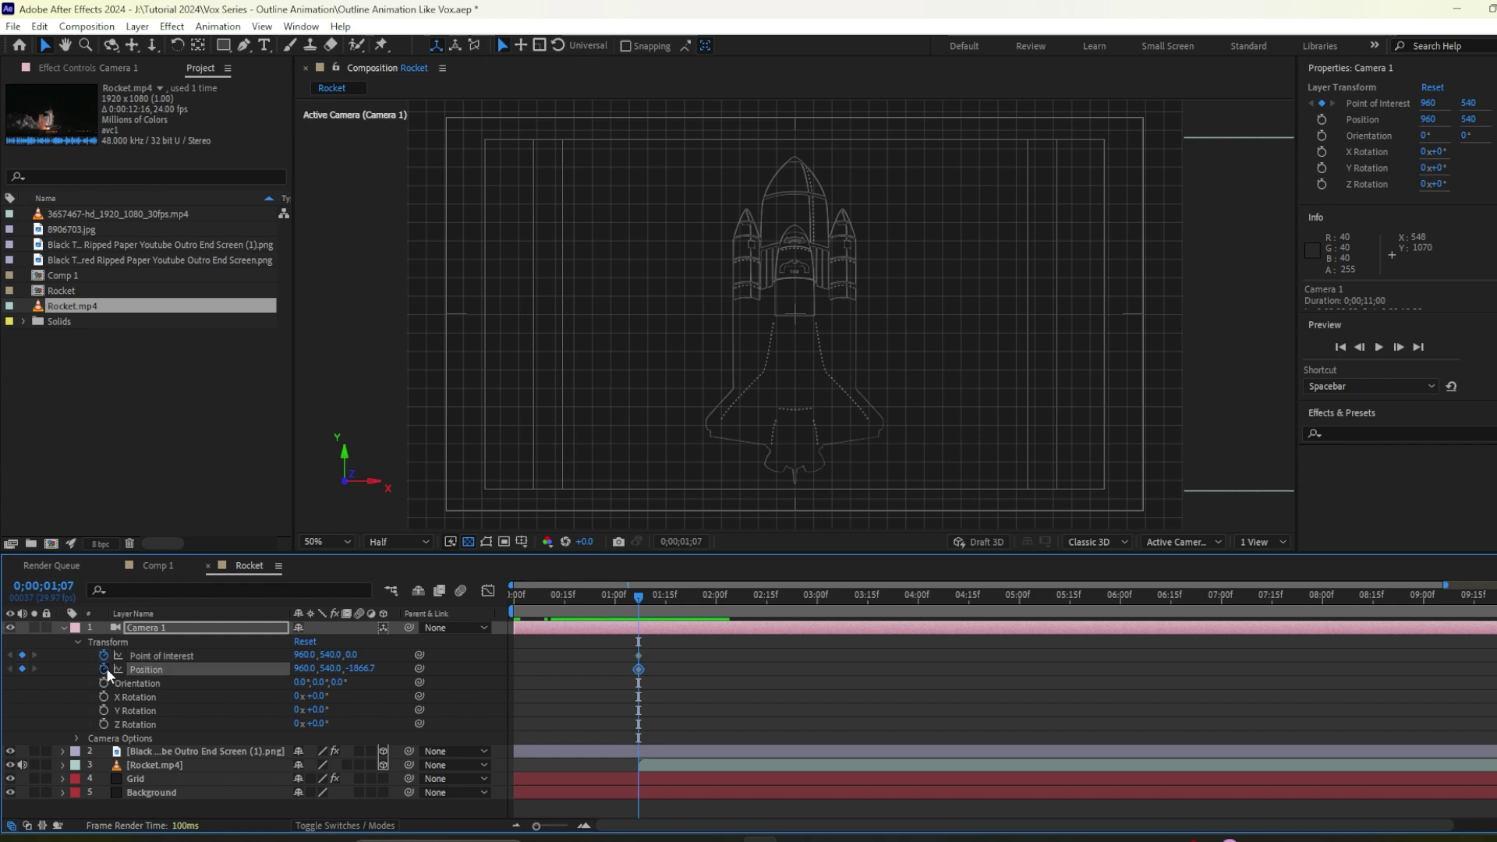
click(104, 723)
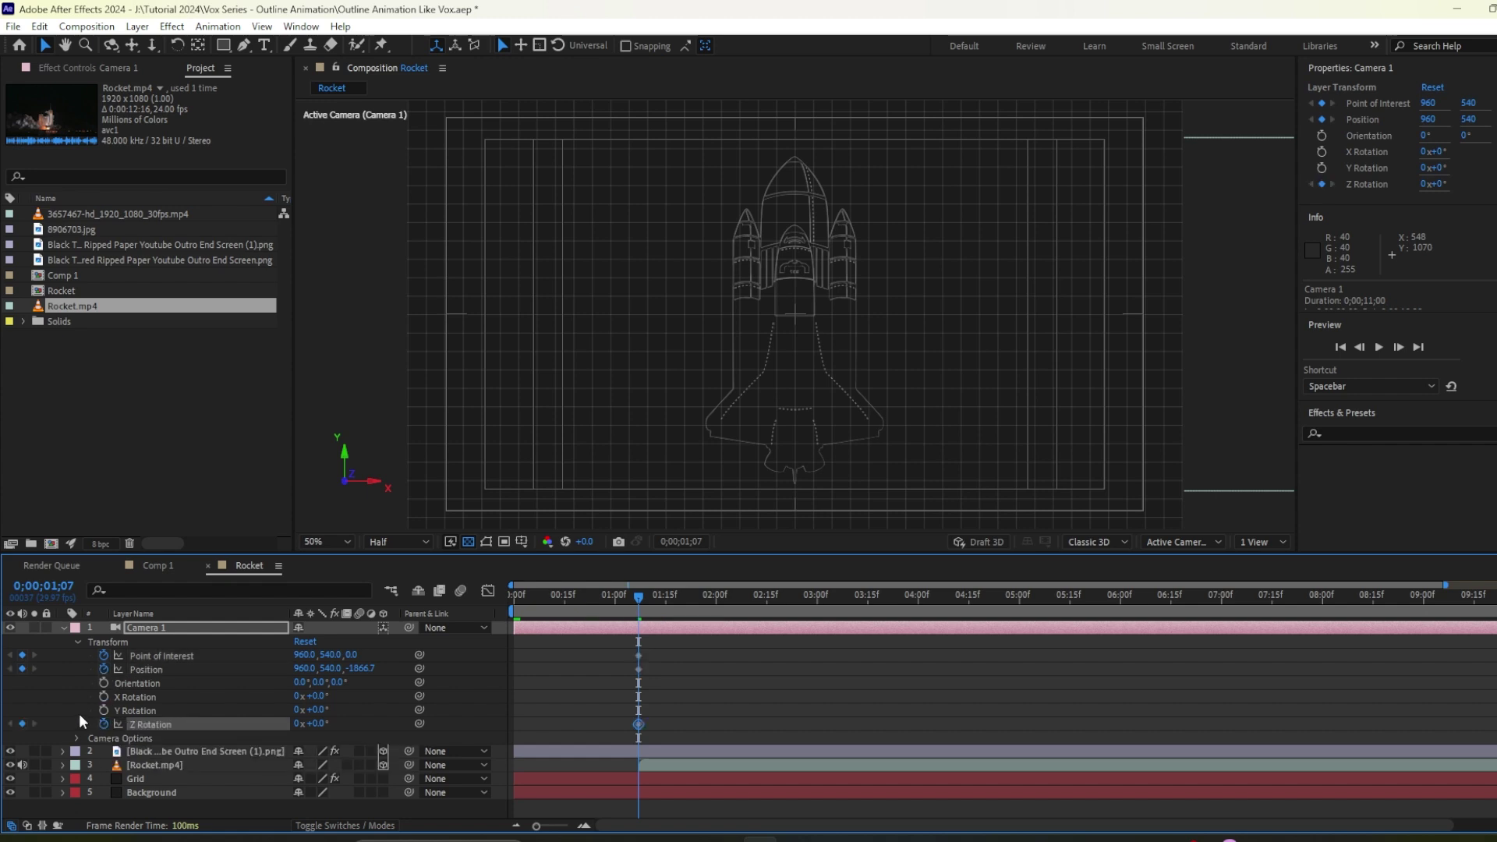
drag(638, 596, 548, 610)
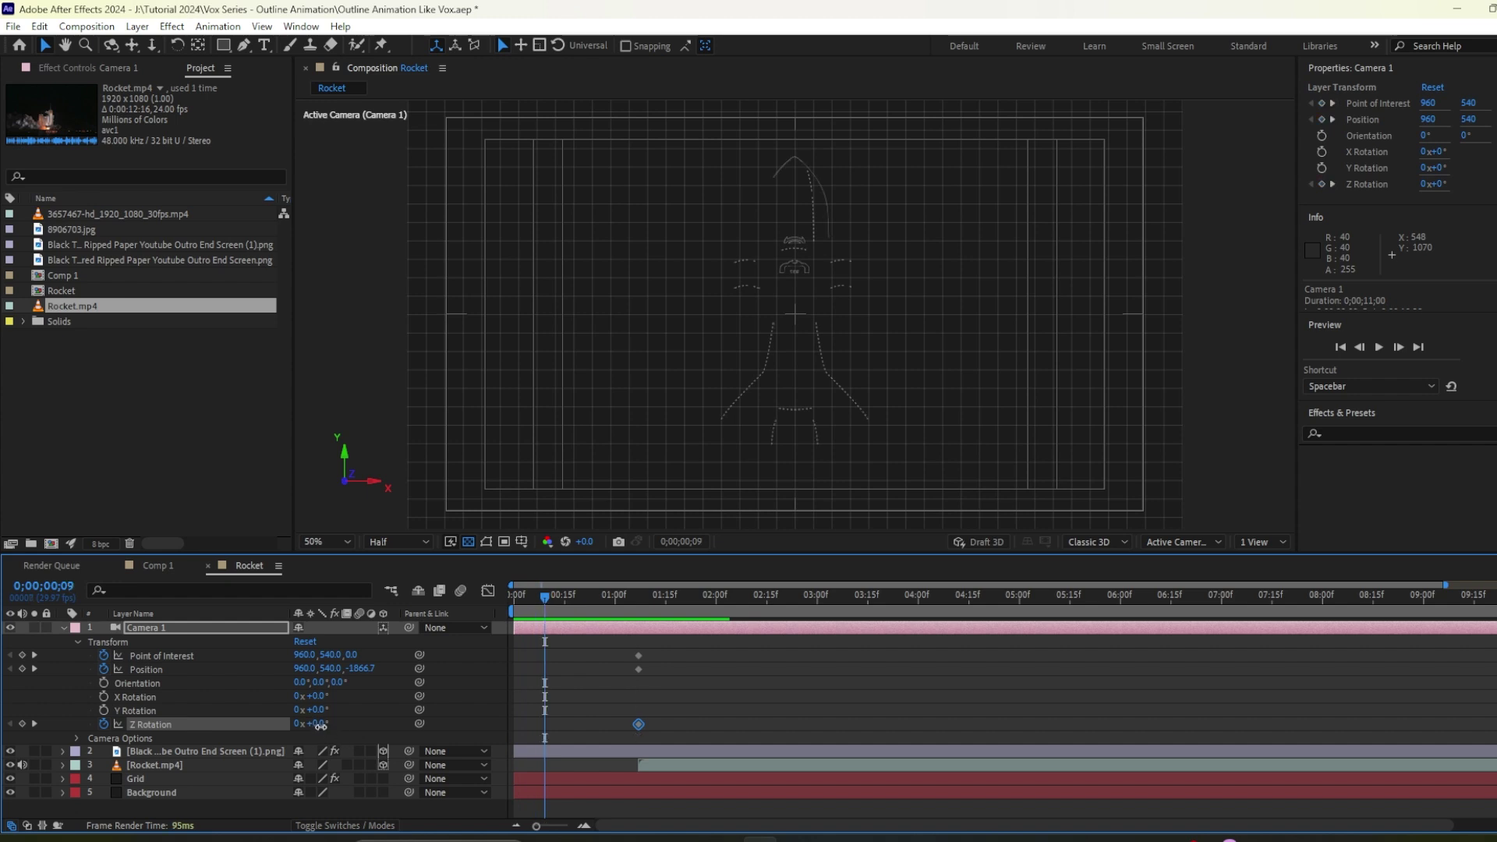
drag(320, 725, 150, 707)
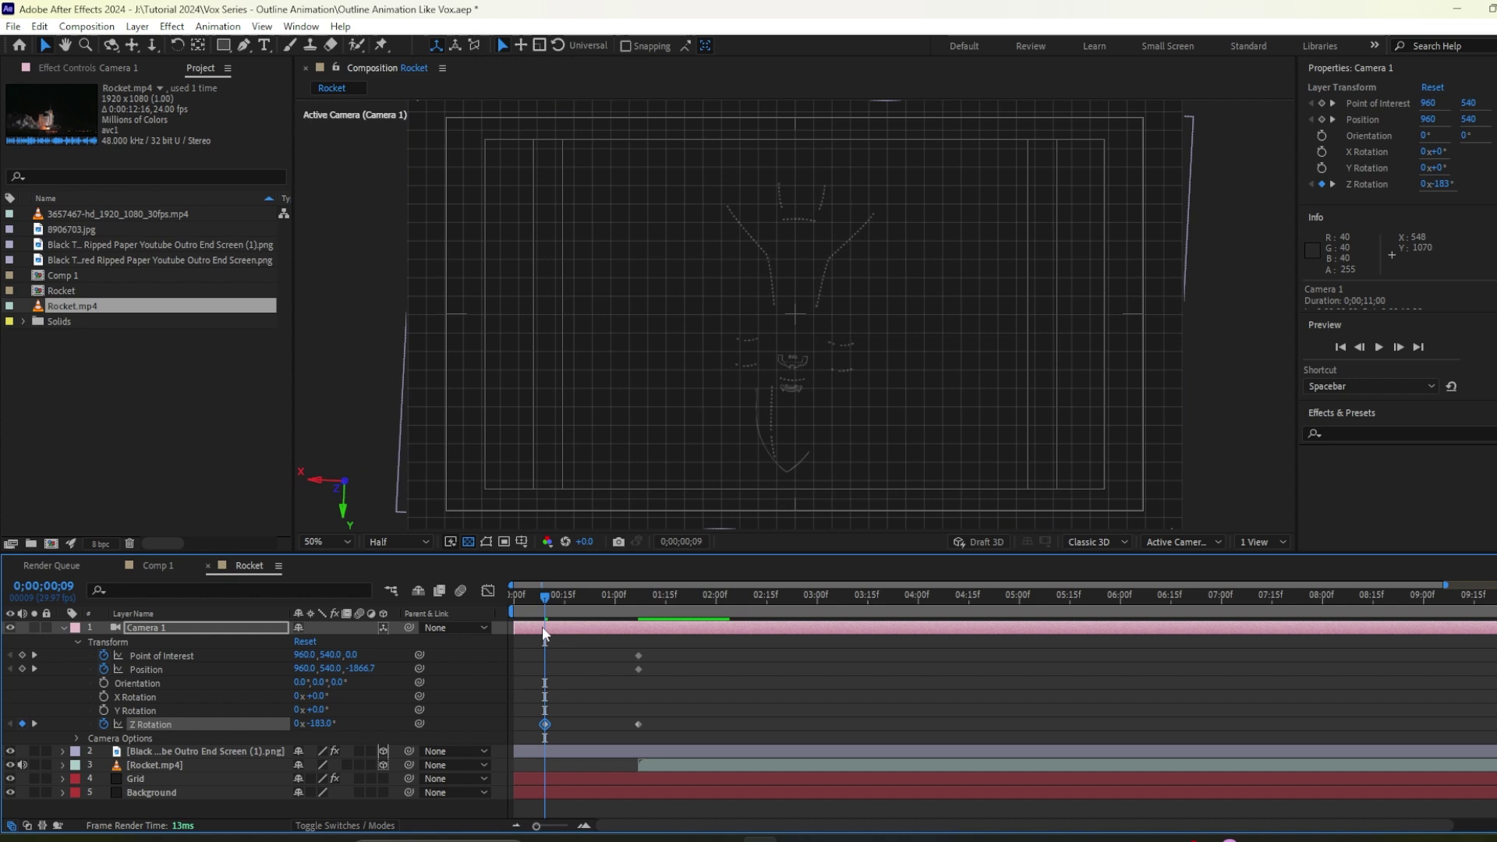
Dolly Camera 1 in to a close-up of the shuttle outline, Z position -161.7
mouse_move(547, 605)
mouse_down()
mouse_move(636, 610)
mouse_move(545, 608)
mouse_up()
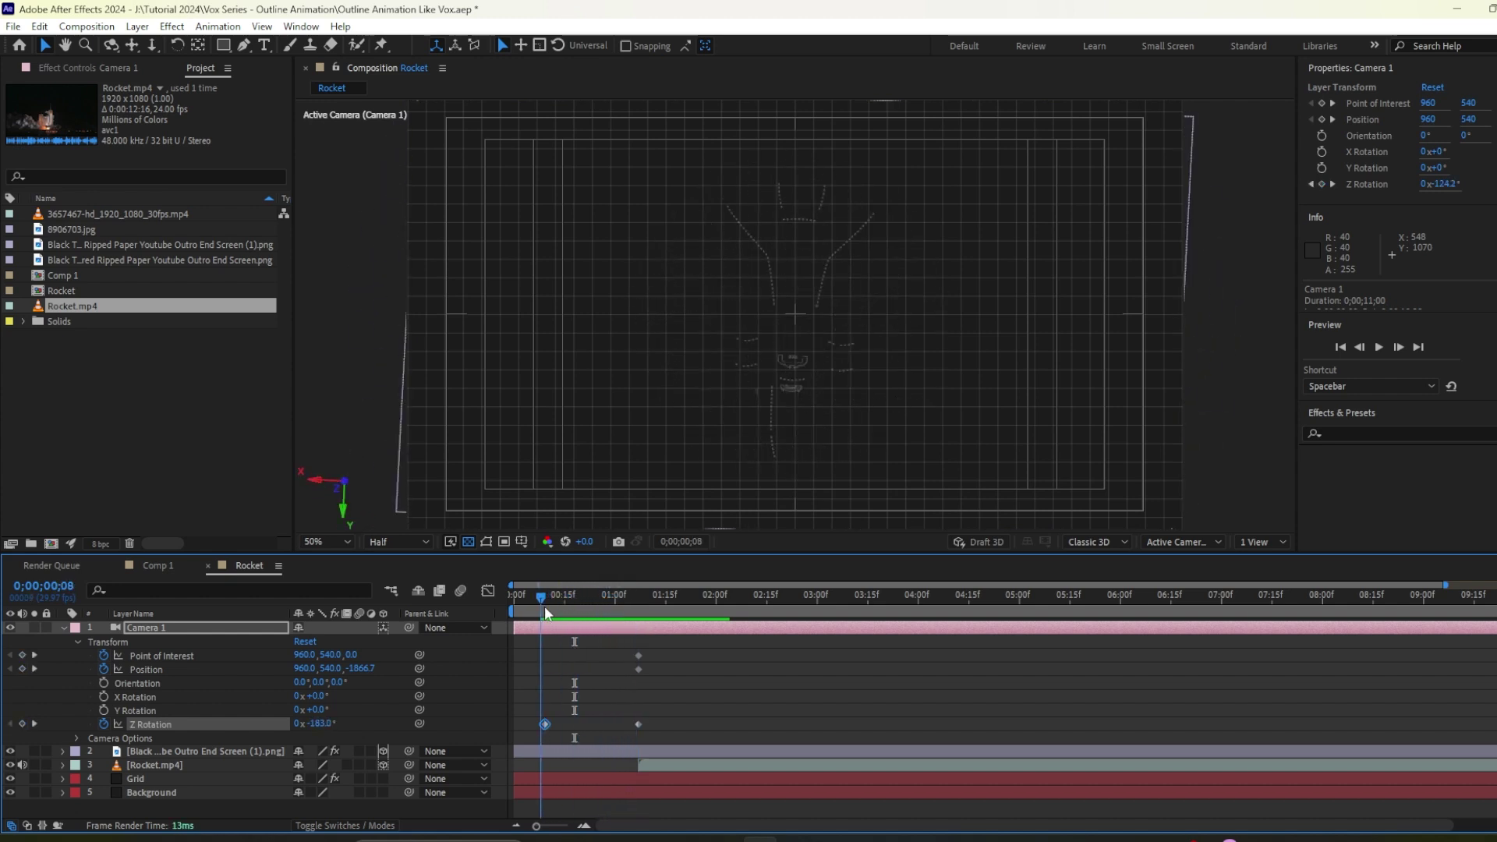
key(c)
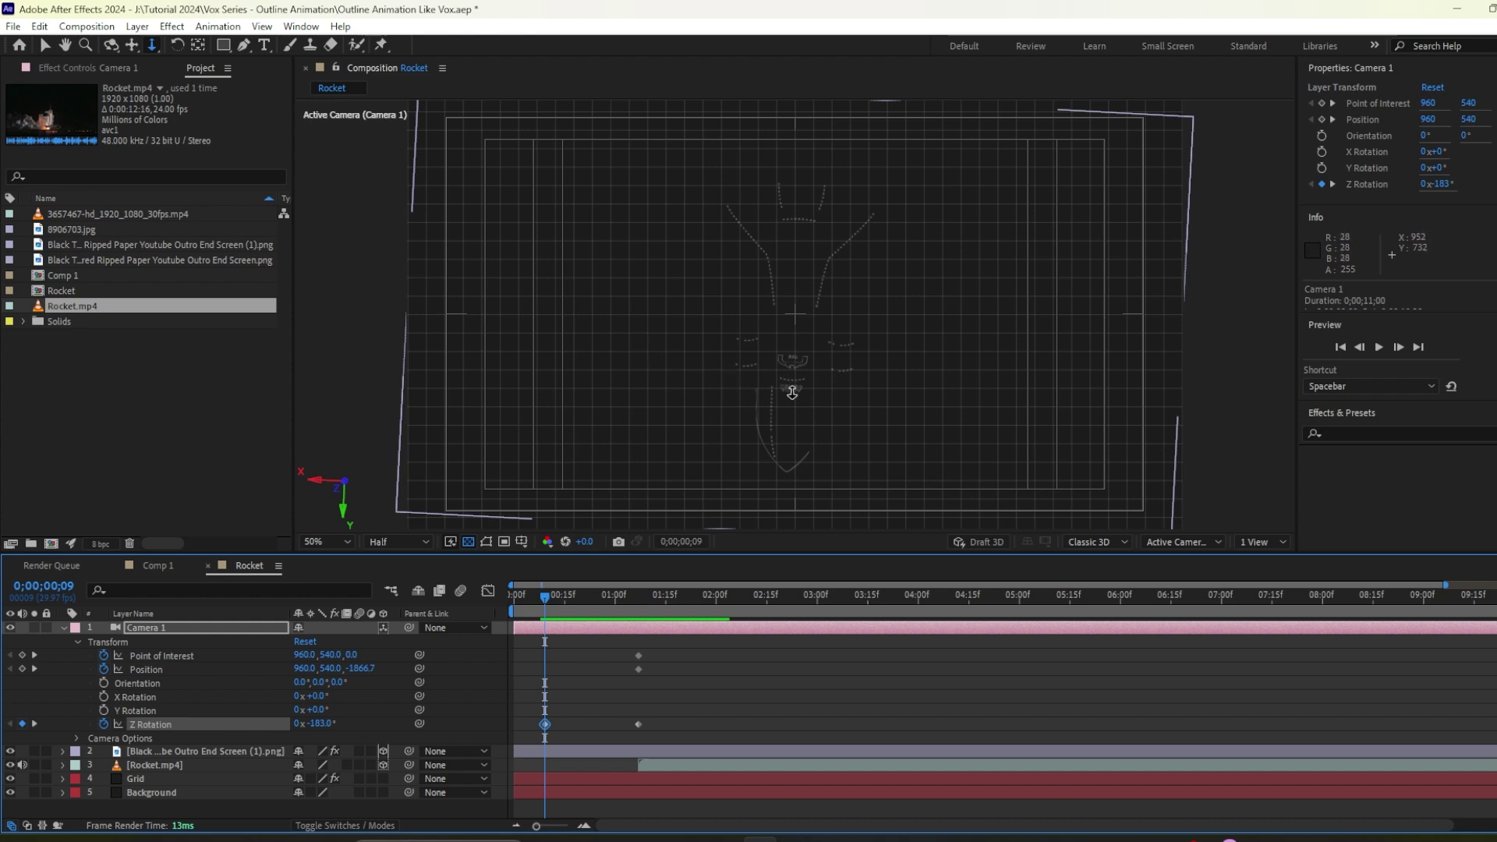
drag(789, 392, 812, 221)
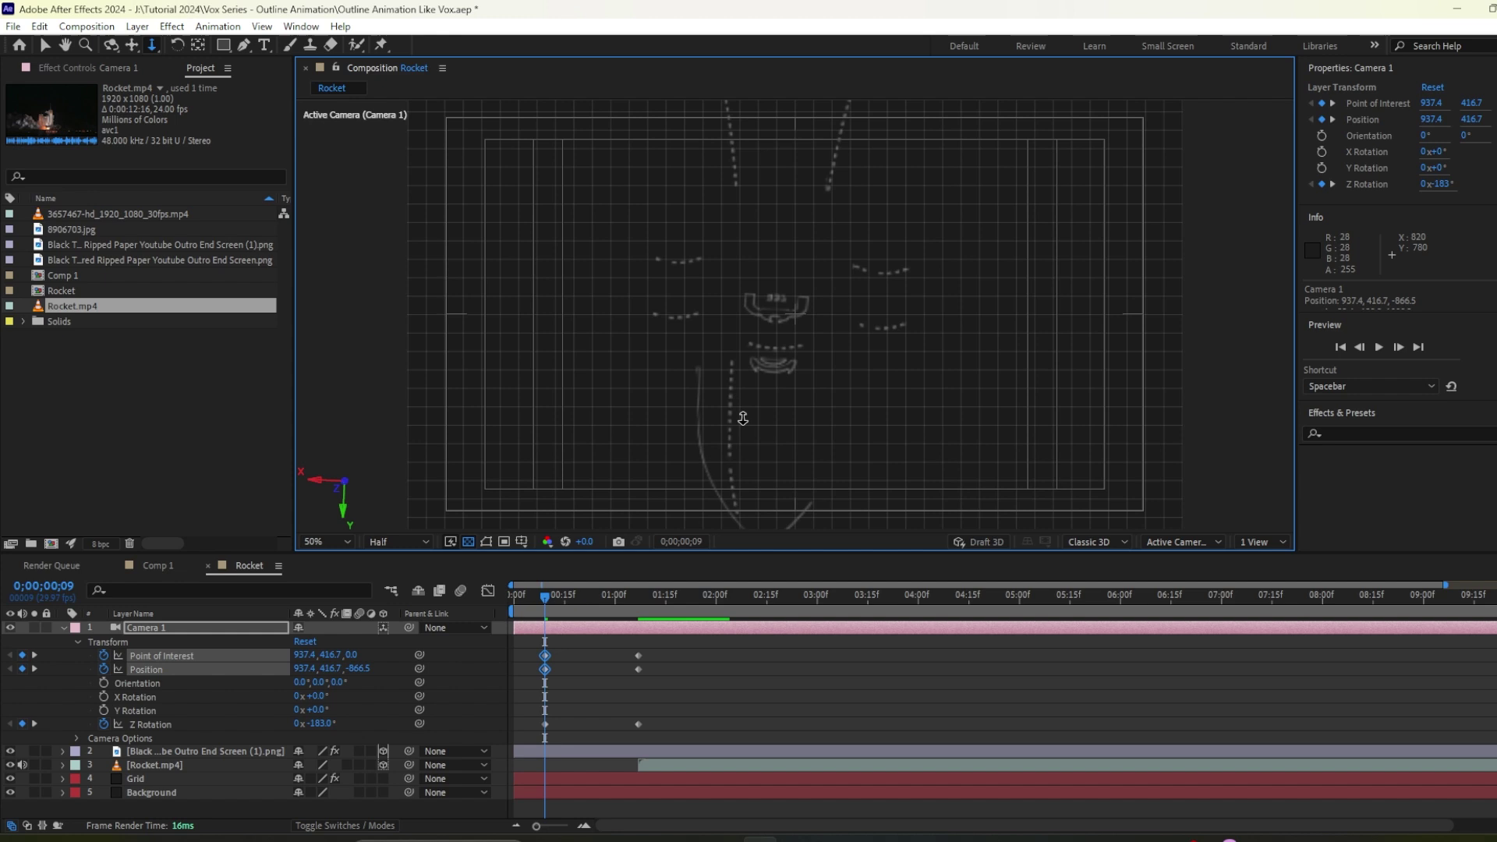
scroll(782, 355, up, 5)
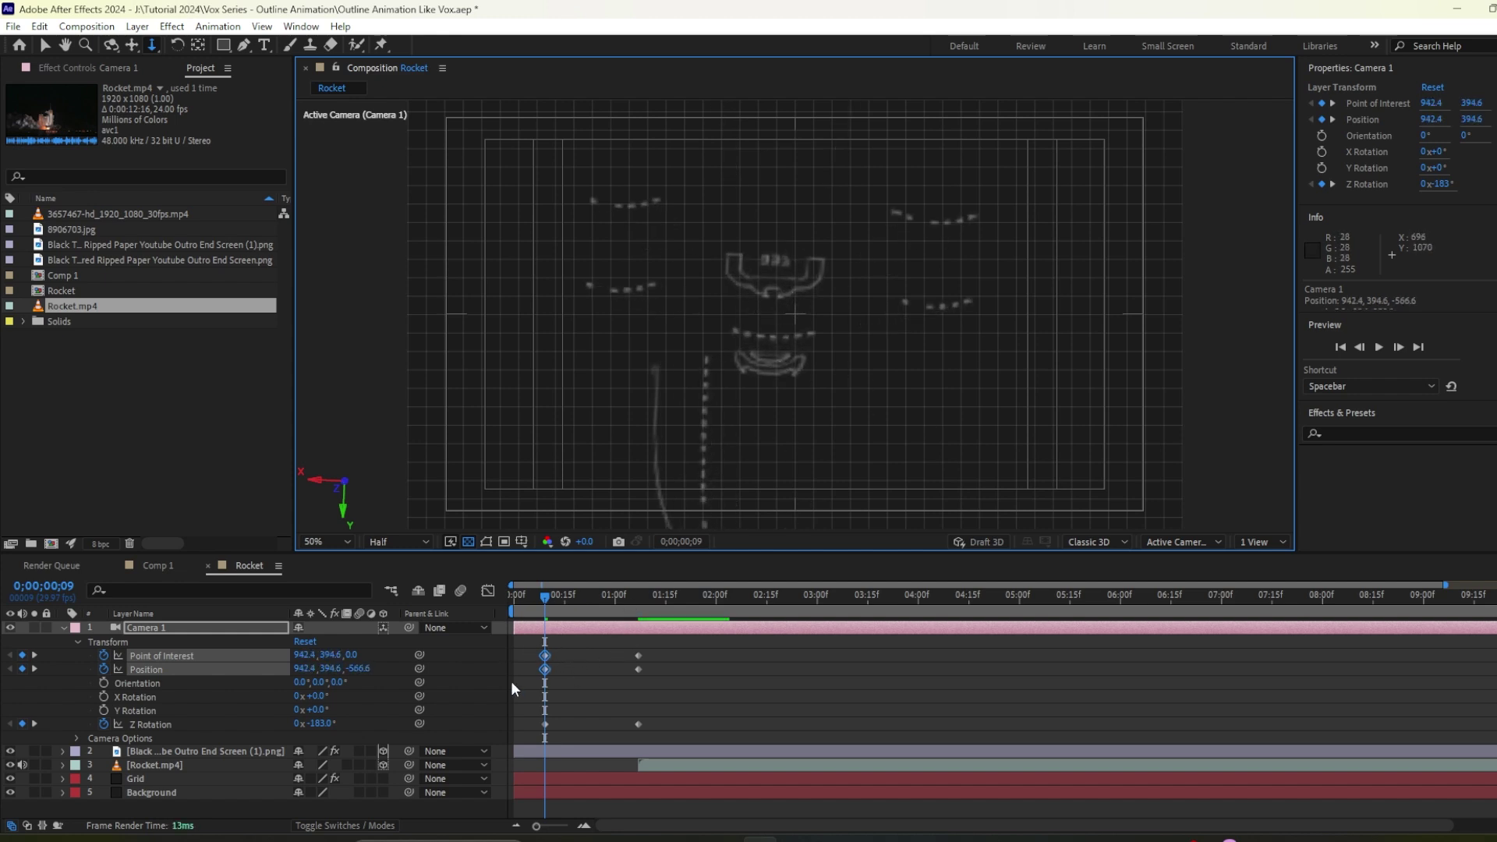
scroll(805, 374, up, 6)
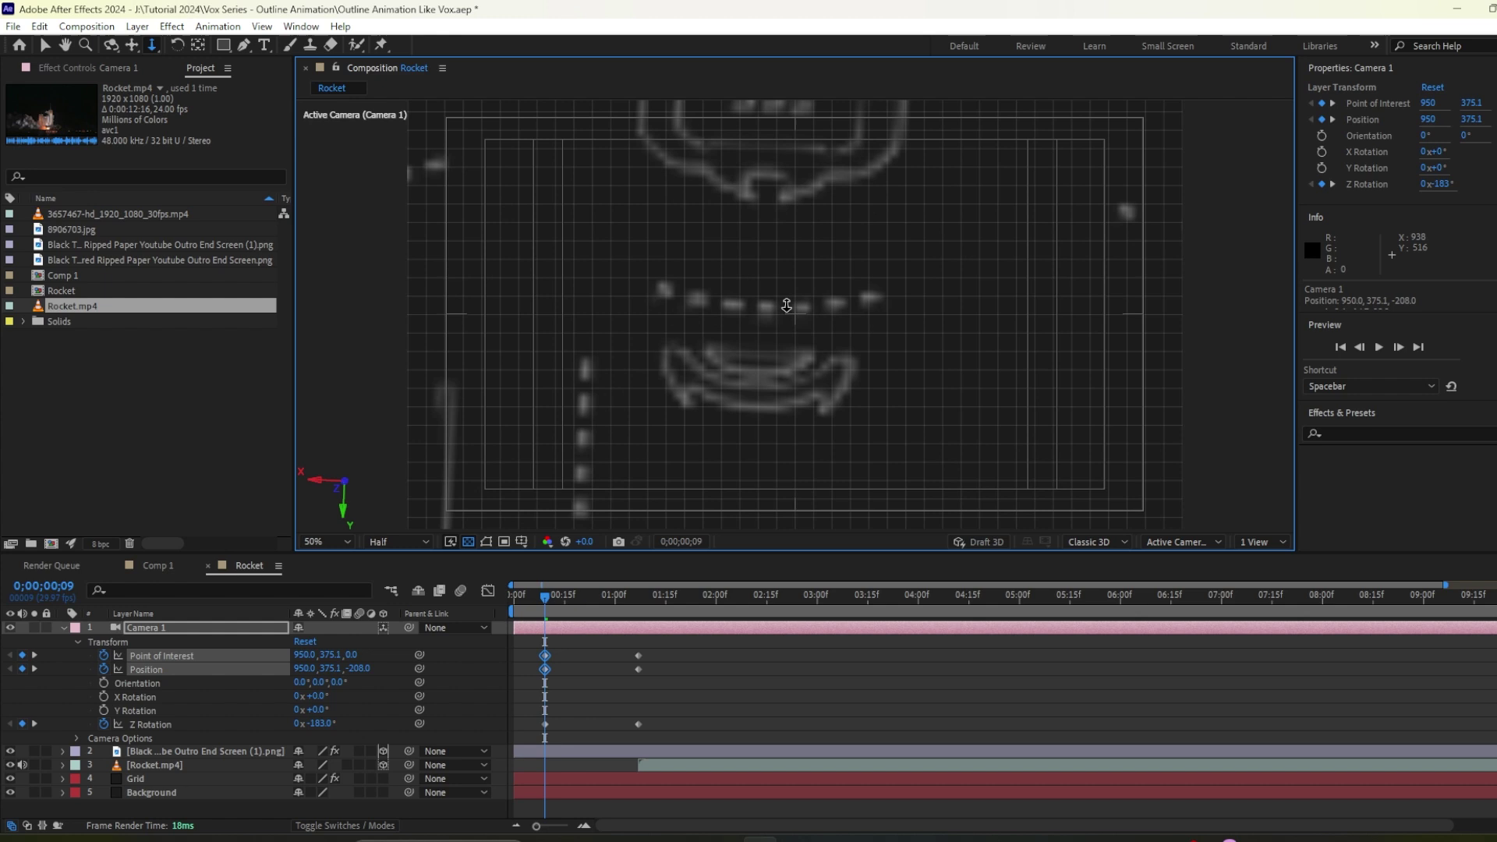
scroll(779, 418, up, 1)
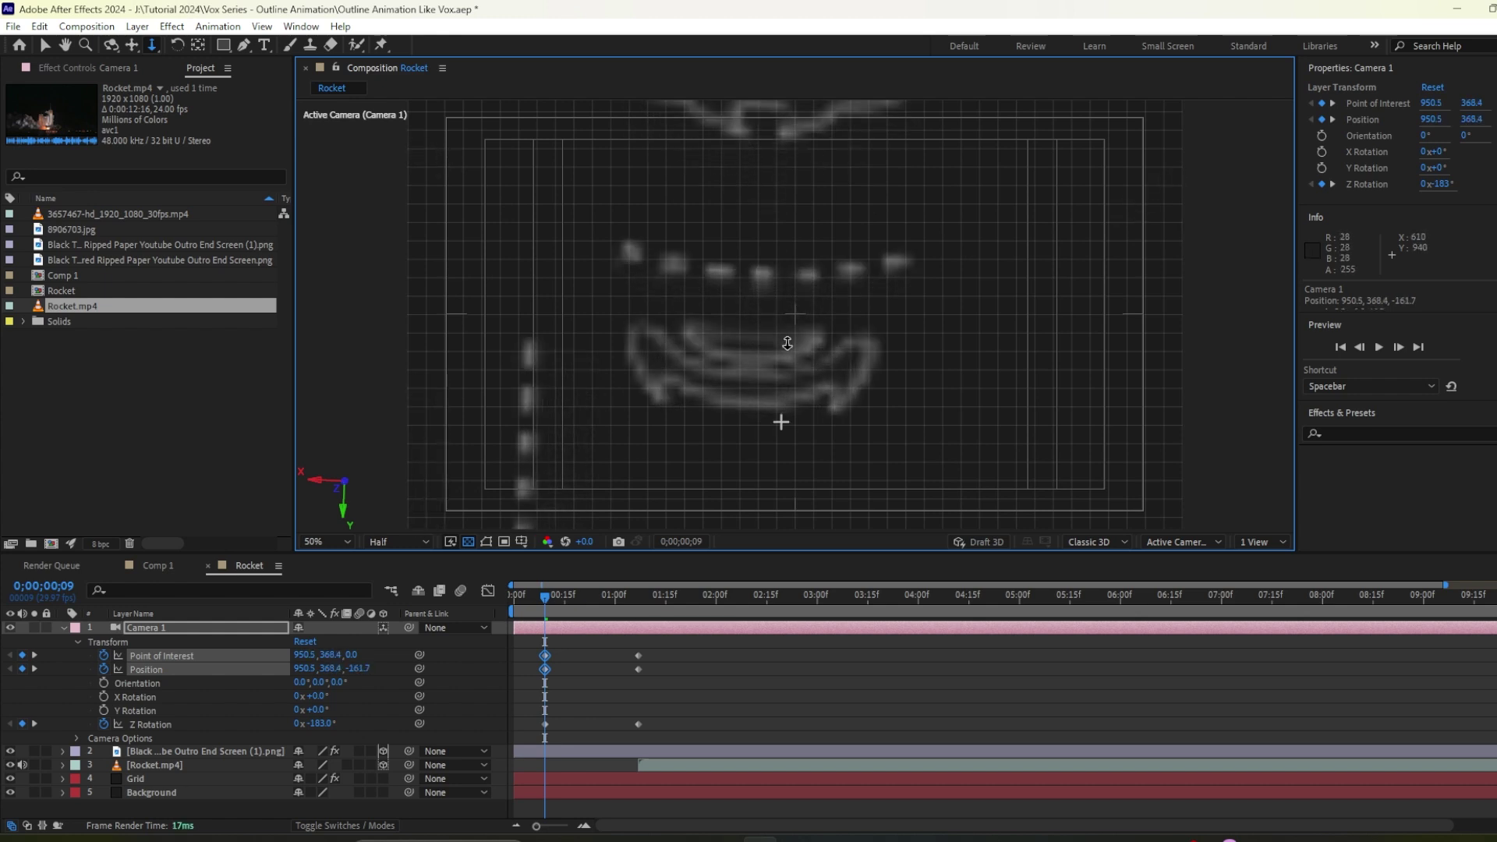
Move the camera's 0;00;00;09 keyframes to the first frame, 0;00;00
key(v)
drag(563, 647, 517, 729)
drag(530, 609, 497, 610)
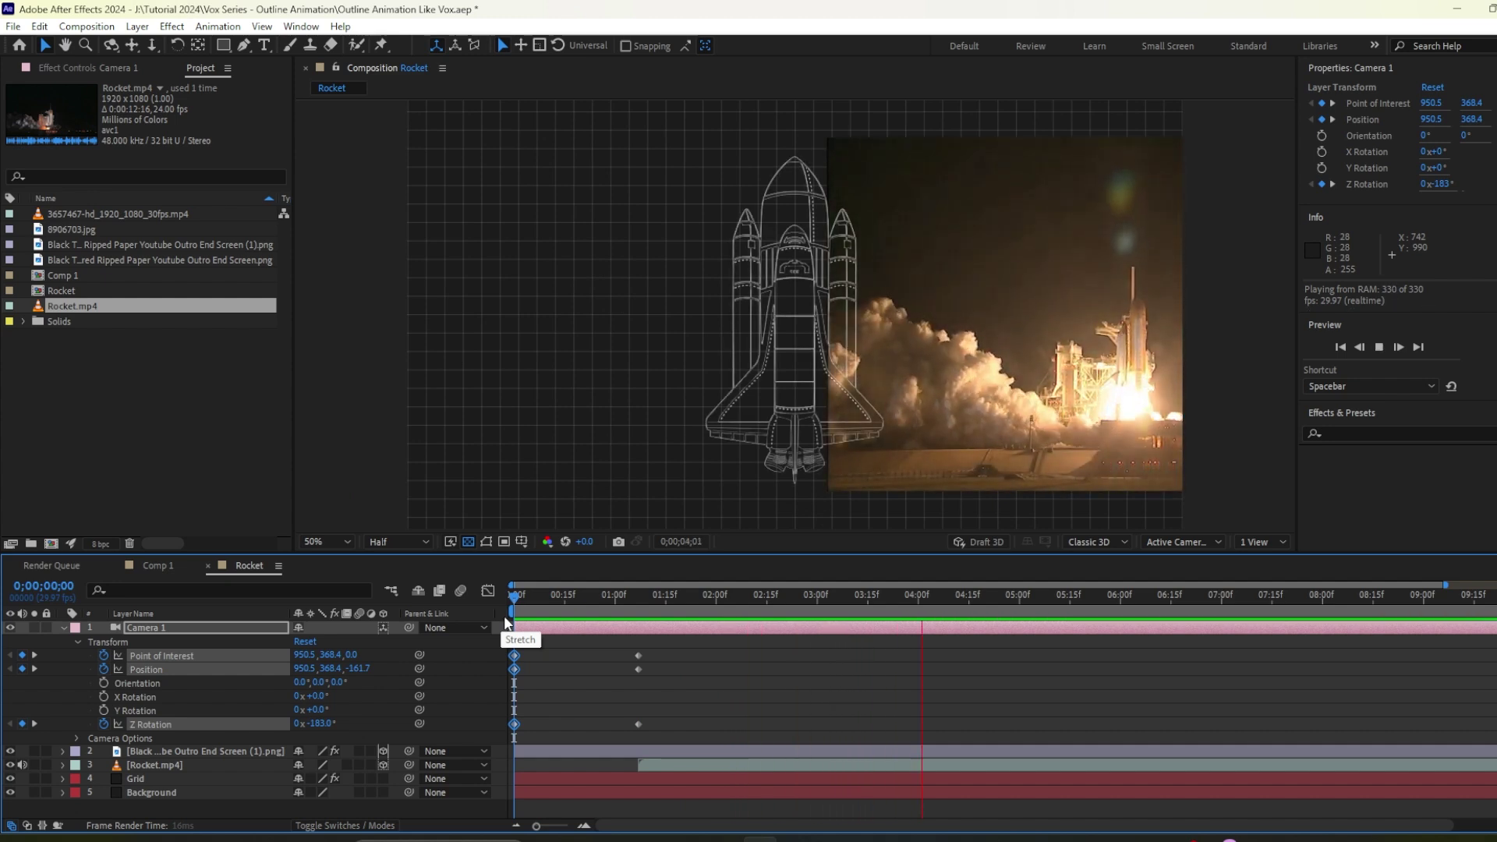
Apply Easy Ease to all six Camera 1 keyframes and preview the eased motion
click(673, 678)
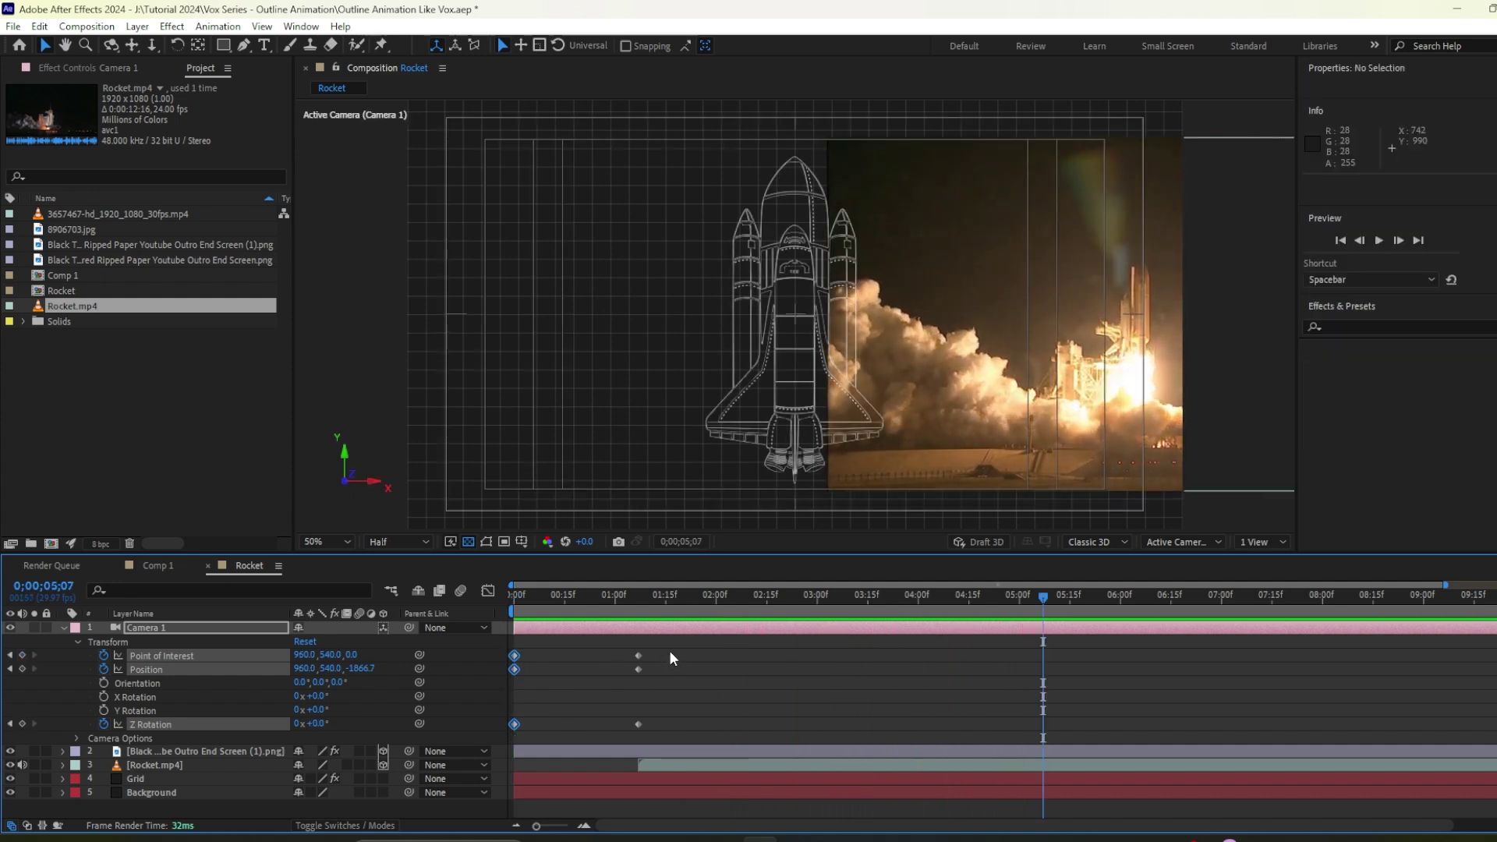
drag(674, 659, 499, 736)
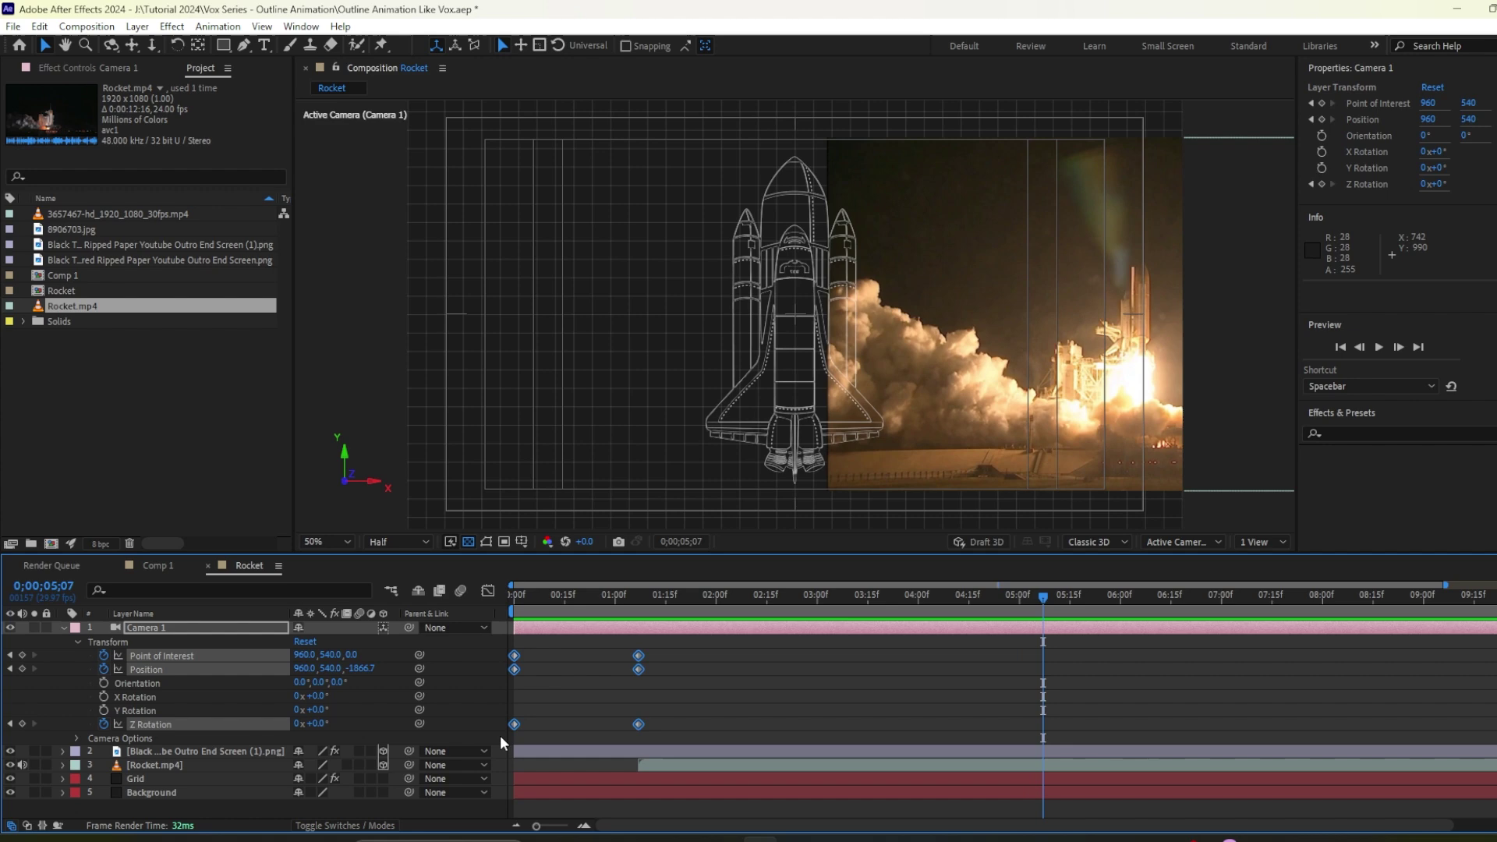
key(F9)
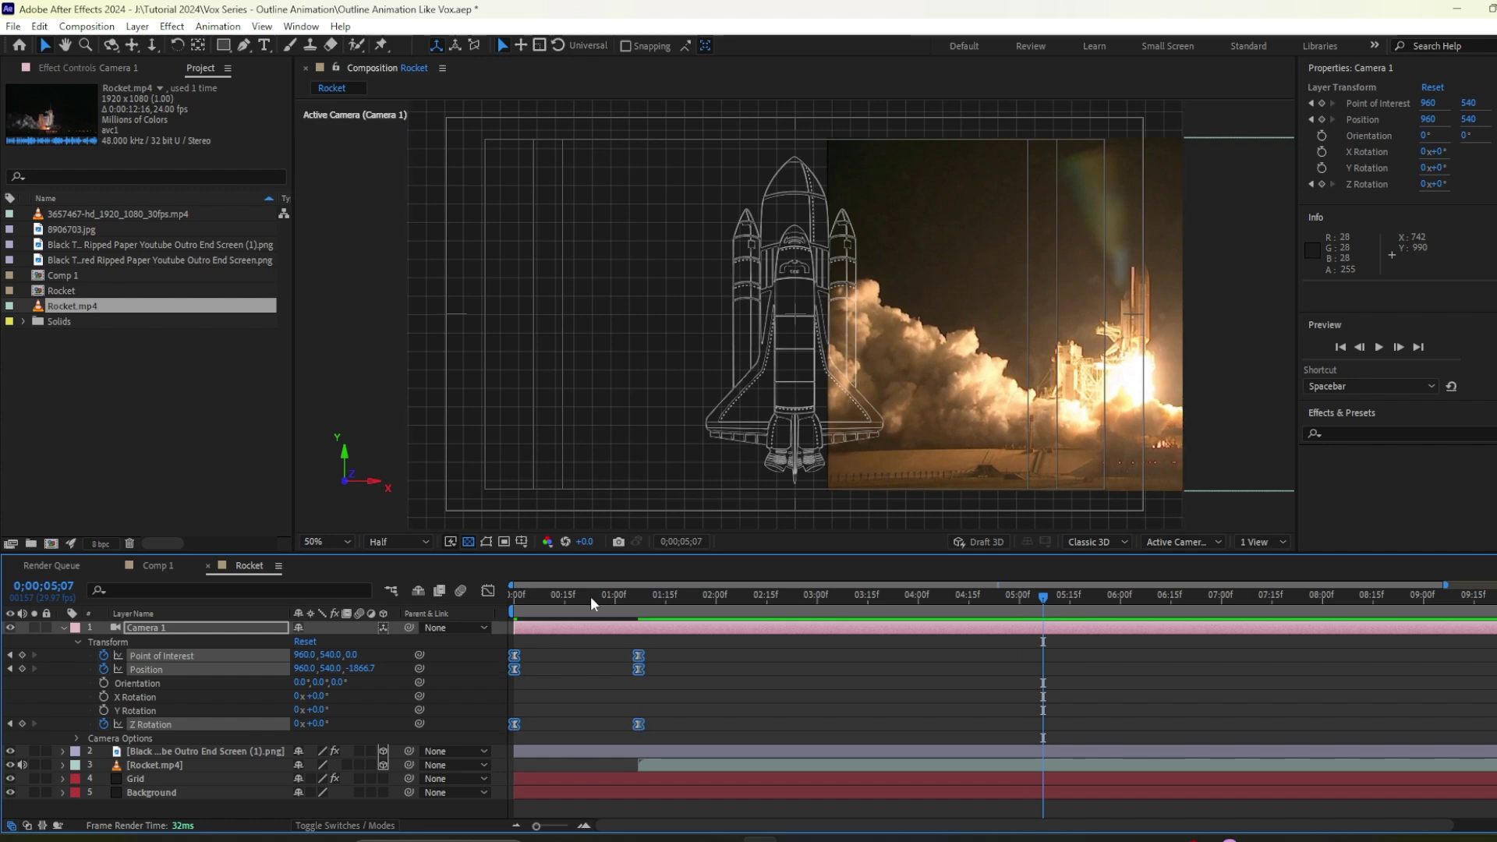
drag(591, 596, 486, 626)
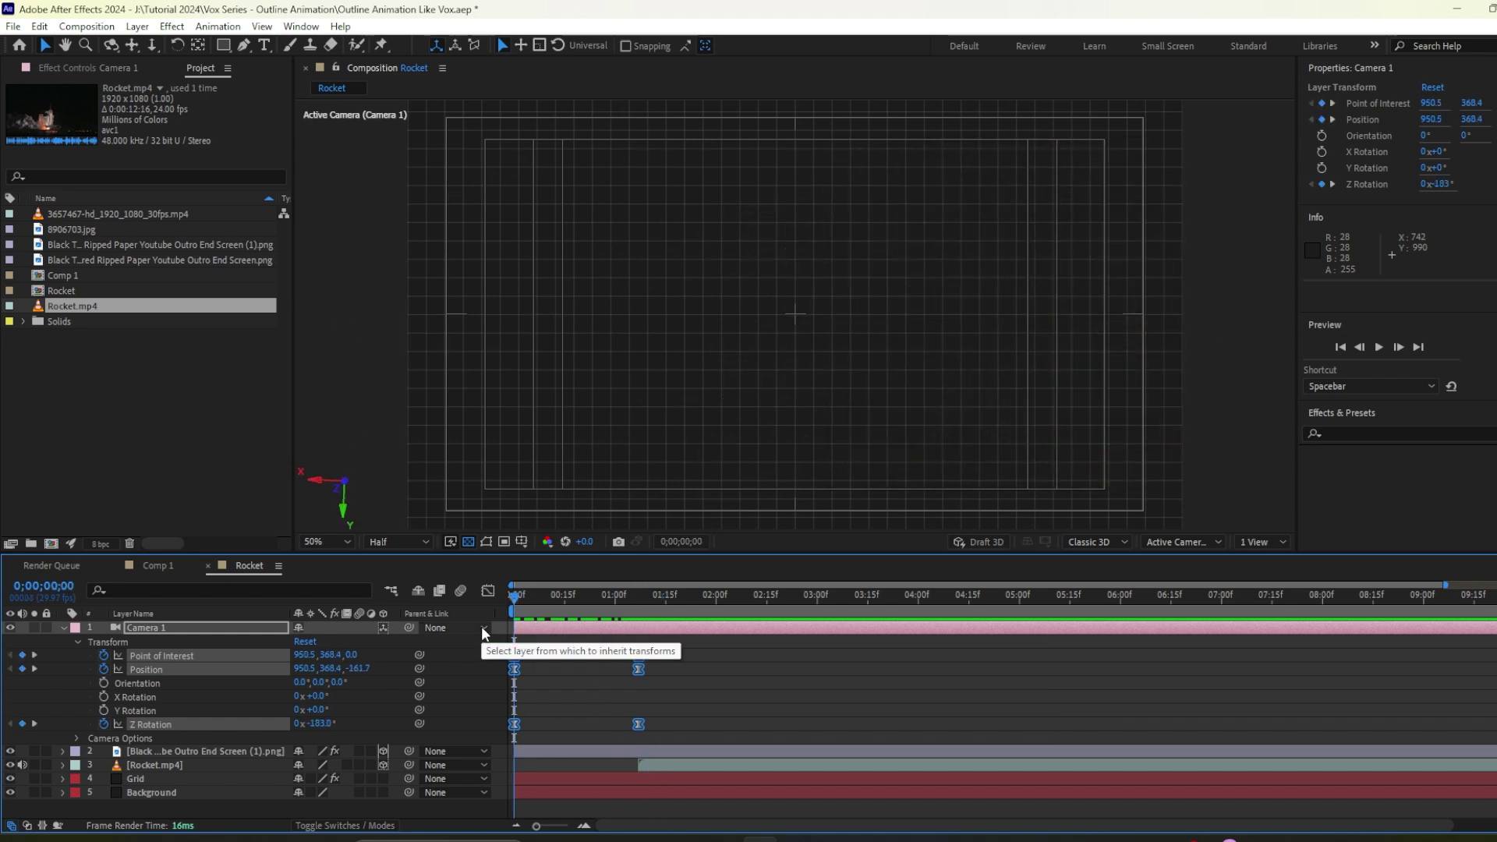
key(space)
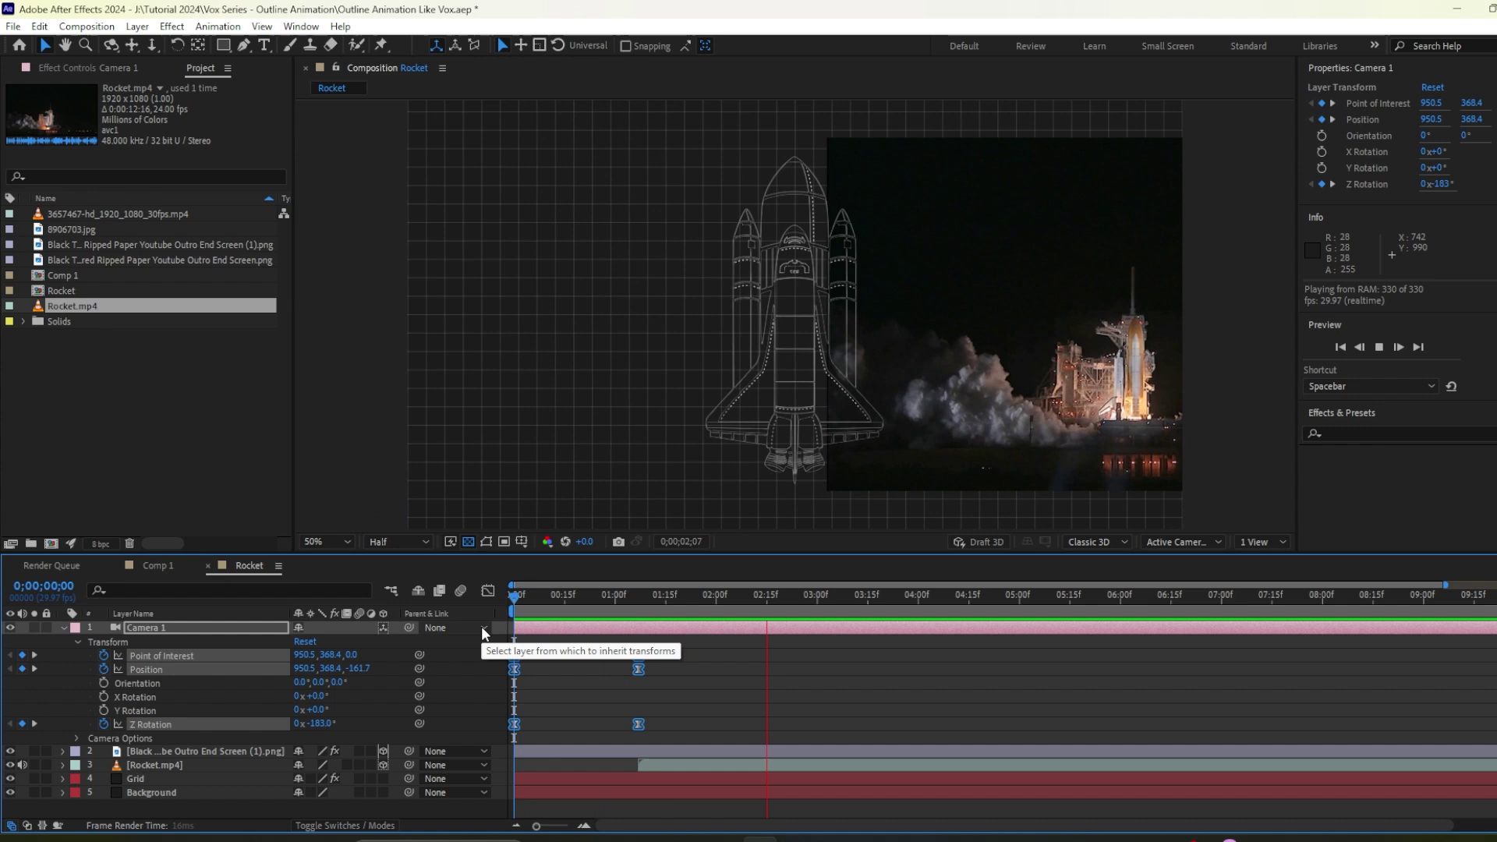
key(space)
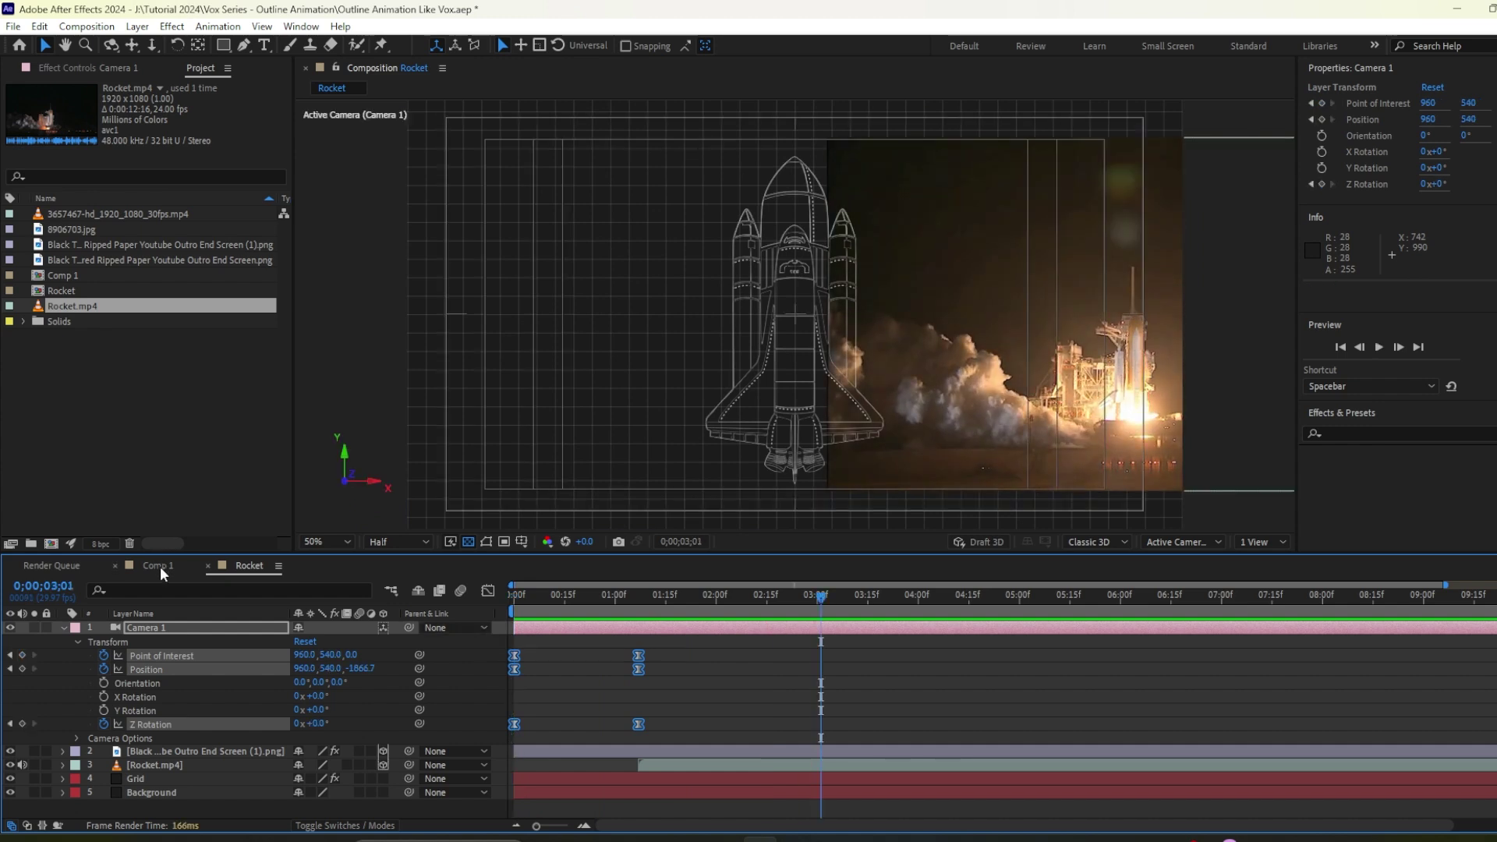
Scrub Comp 1 to review its camera pan, then return to Rocket
click(160, 566)
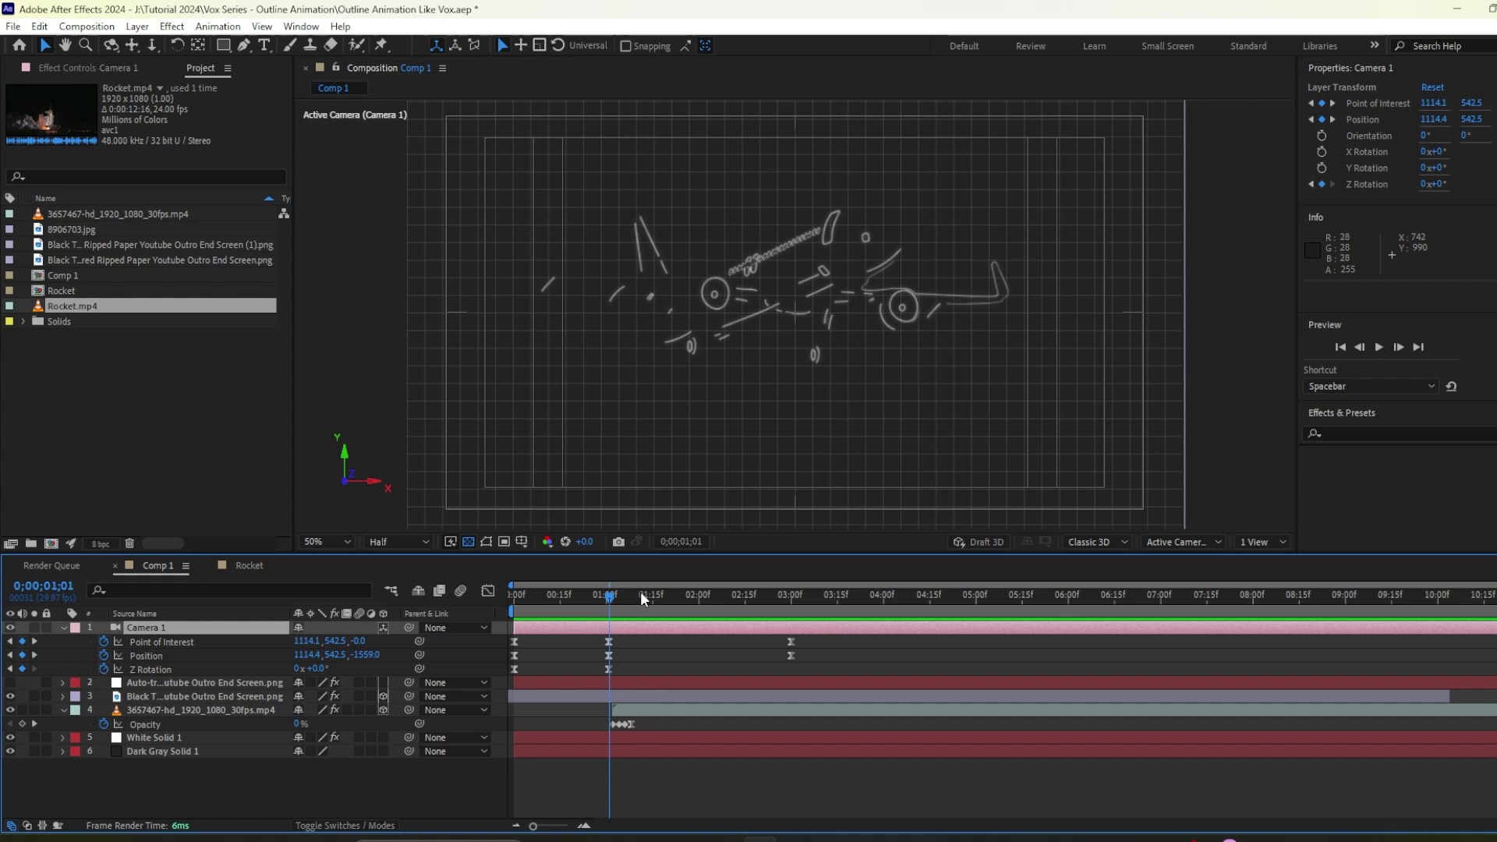
drag(604, 603, 797, 613)
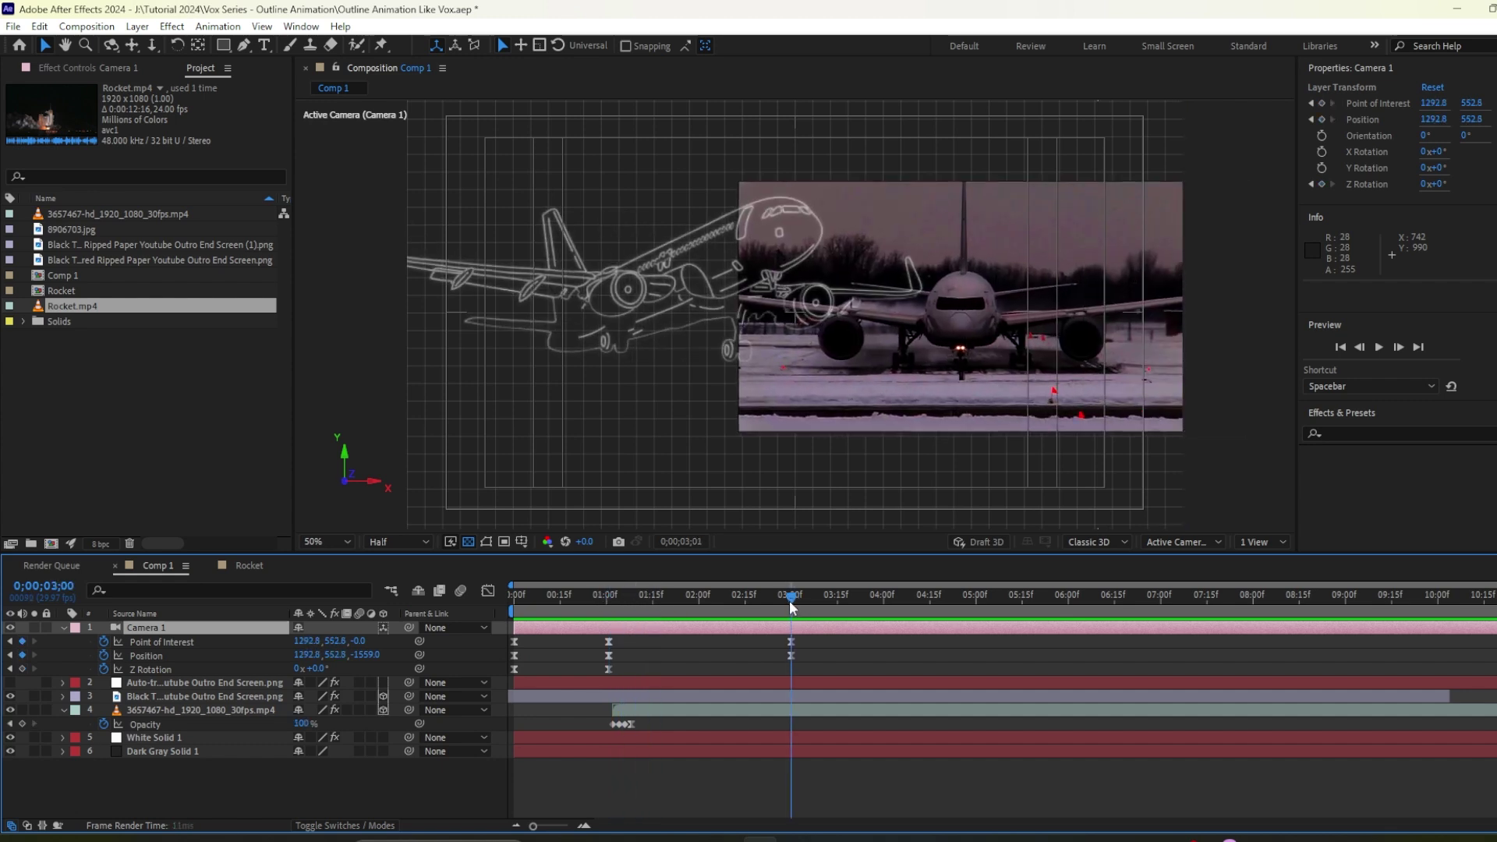
click(249, 566)
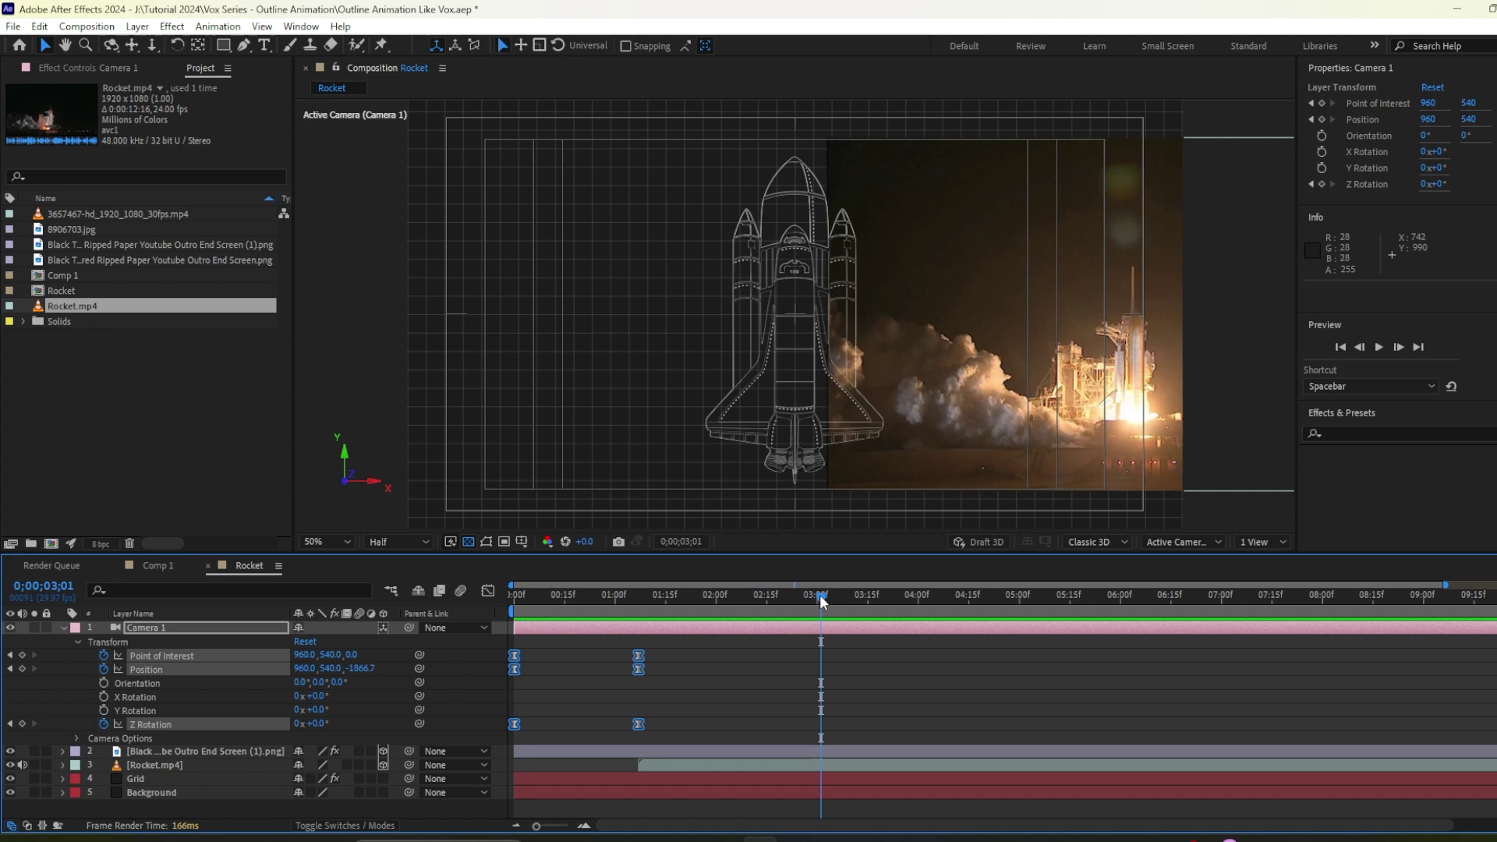
At 0;00;03;00, pan Camera 1 to X 1169.4 so the shuttle shifts left
drag(821, 600, 817, 608)
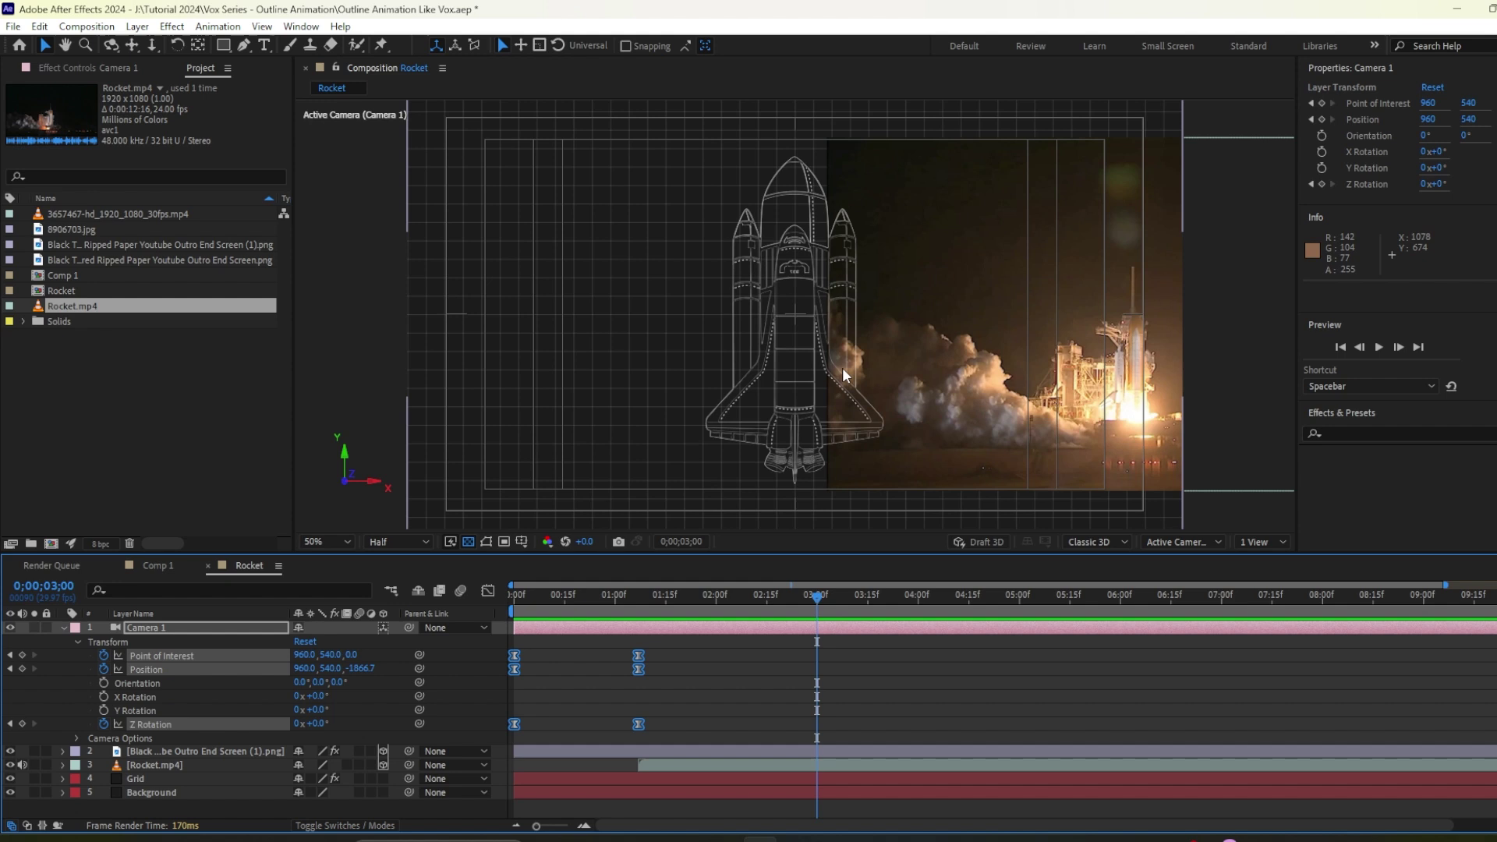
key(c)
key(c)
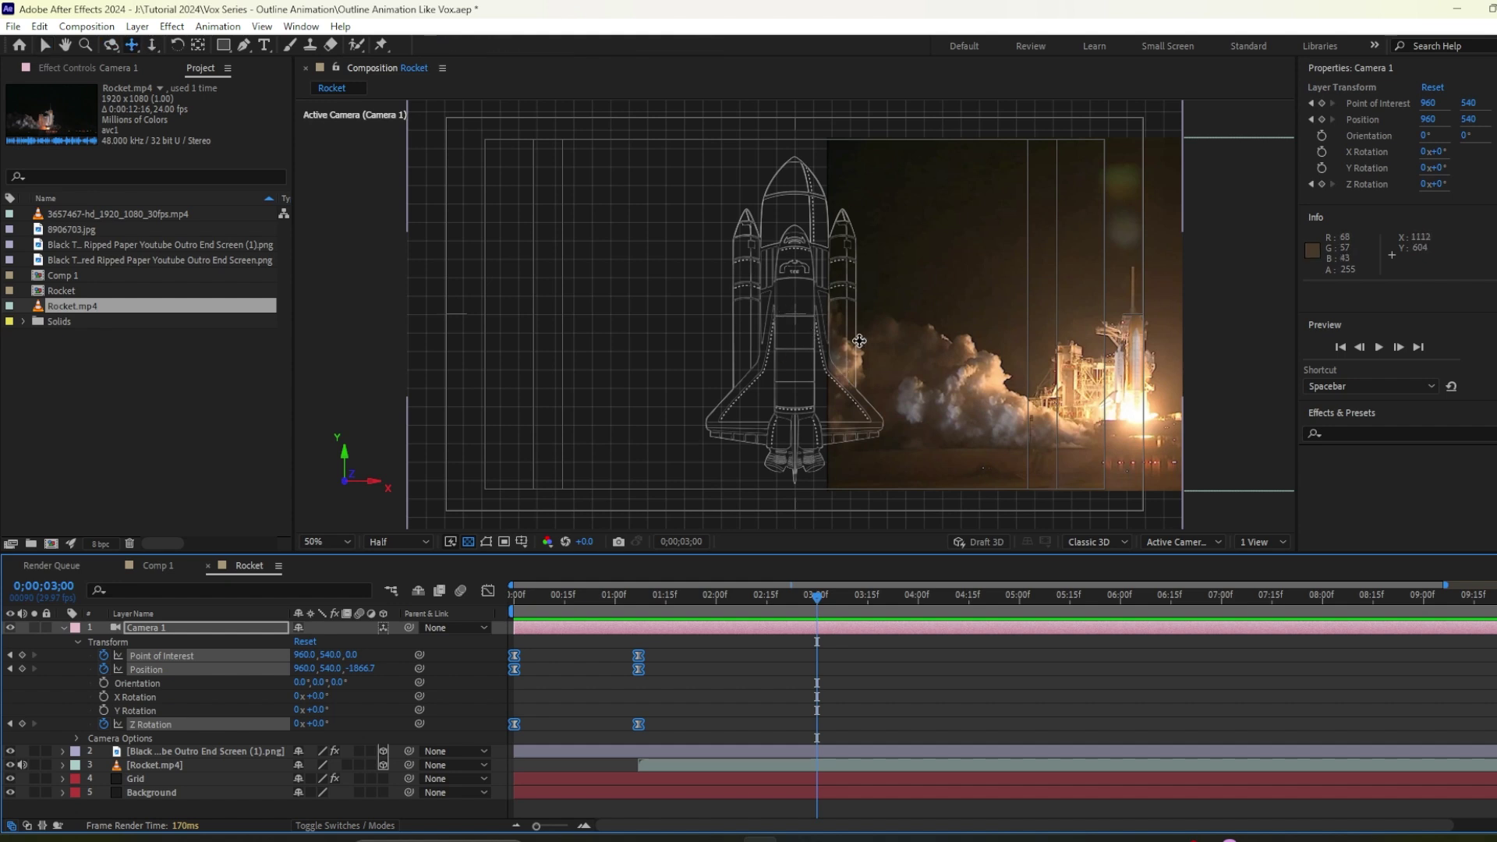
drag(881, 337, 680, 338)
Play the Rocket animation back from the first frame
key(Home)
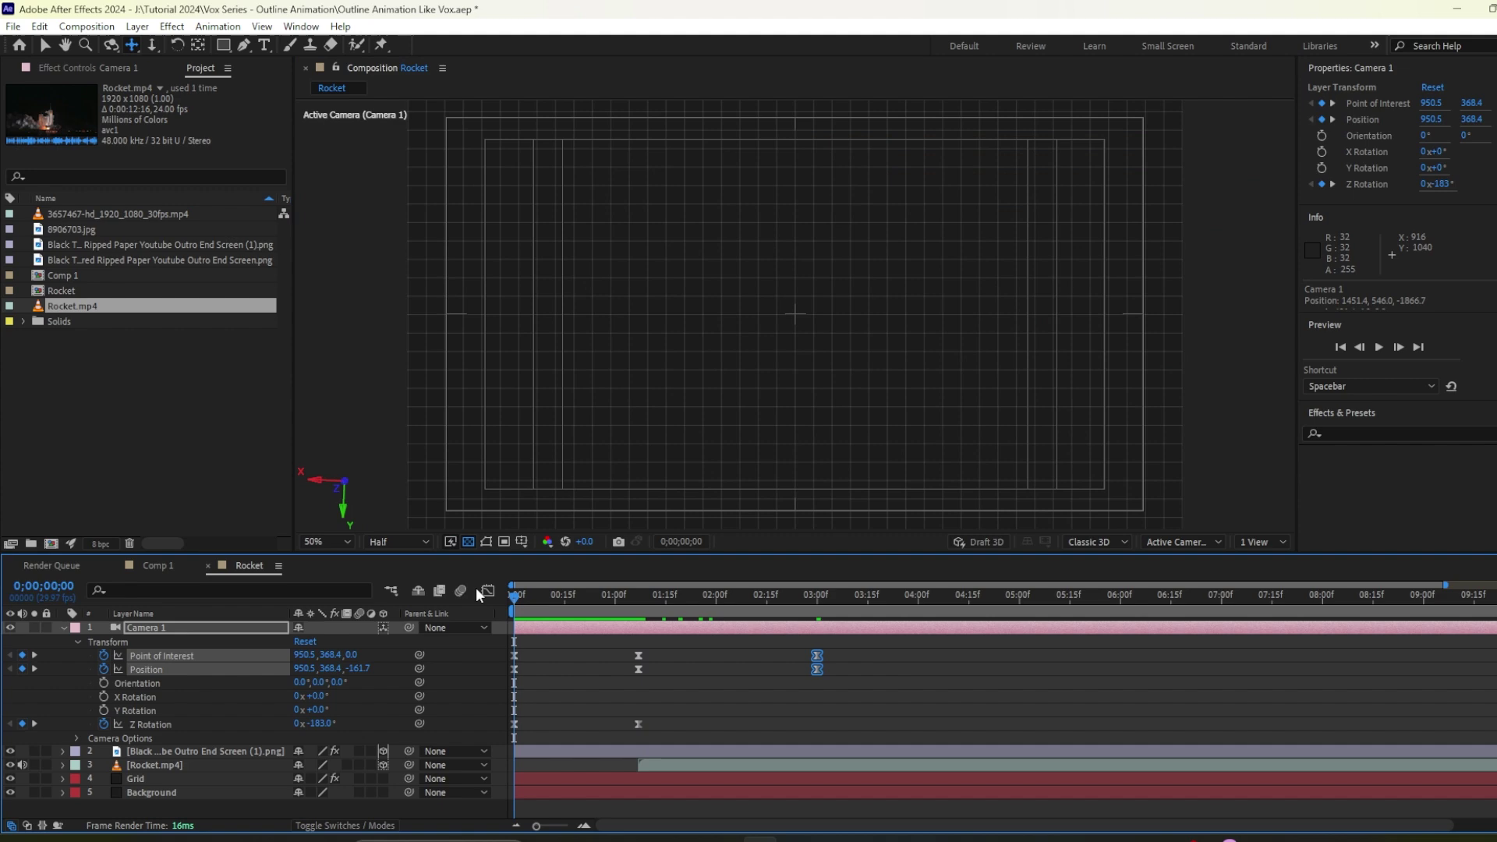
key(space)
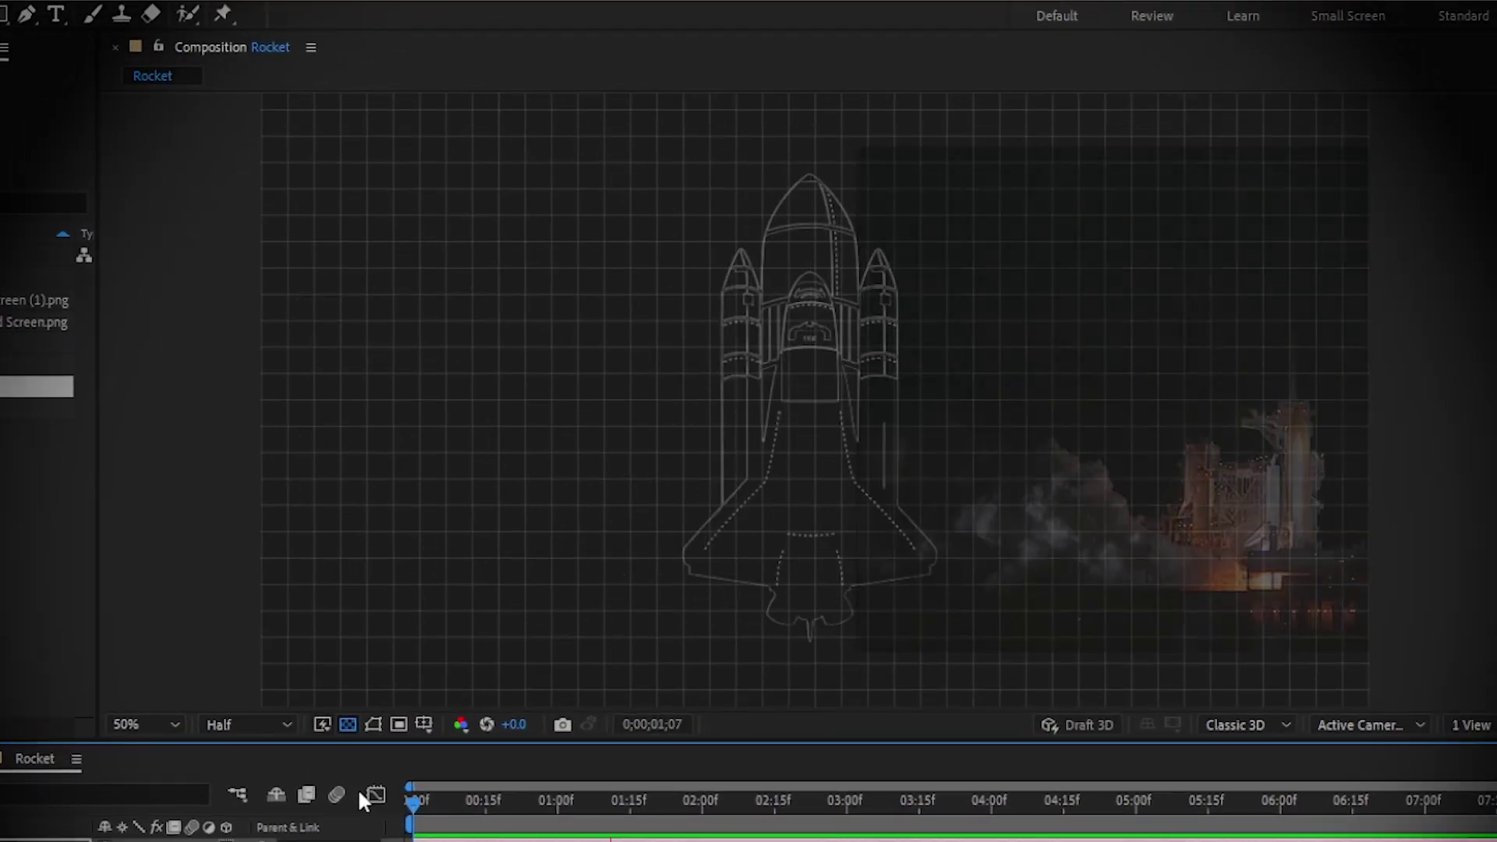